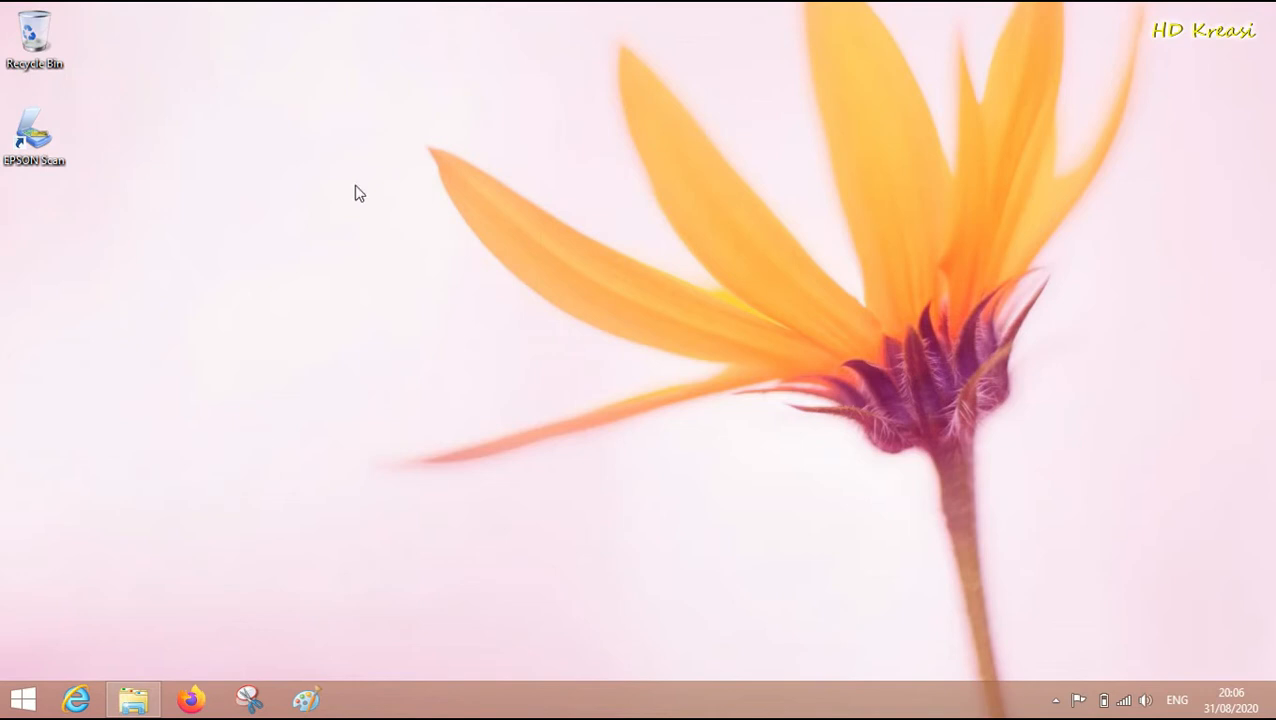
pyautogui.rightClick(639, 152)
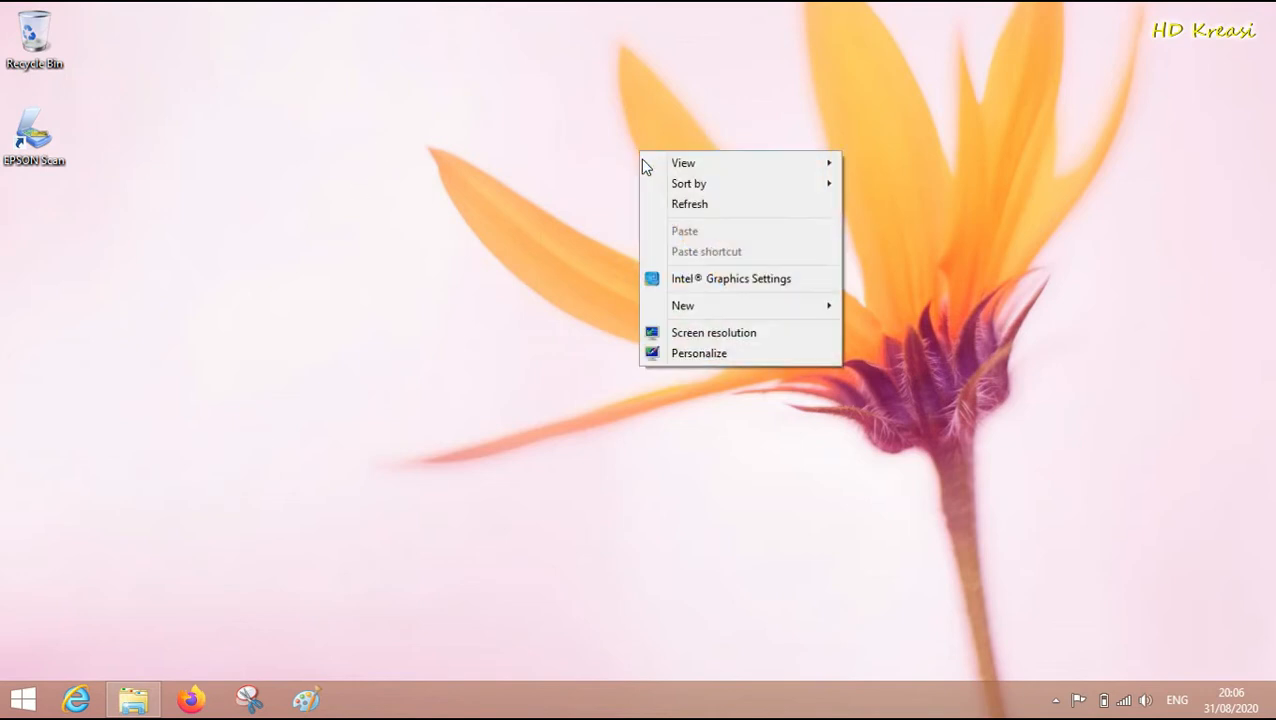
pyautogui.click(676, 206)
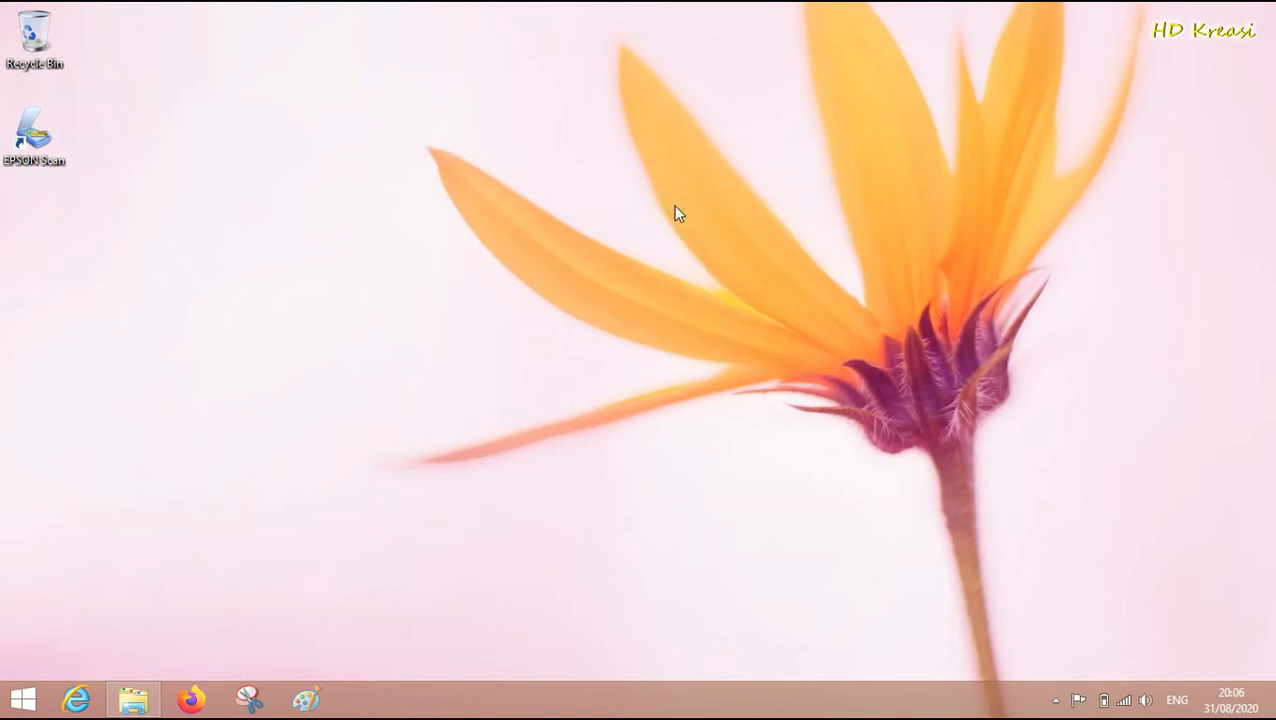
pyautogui.rightClick(262, 150)
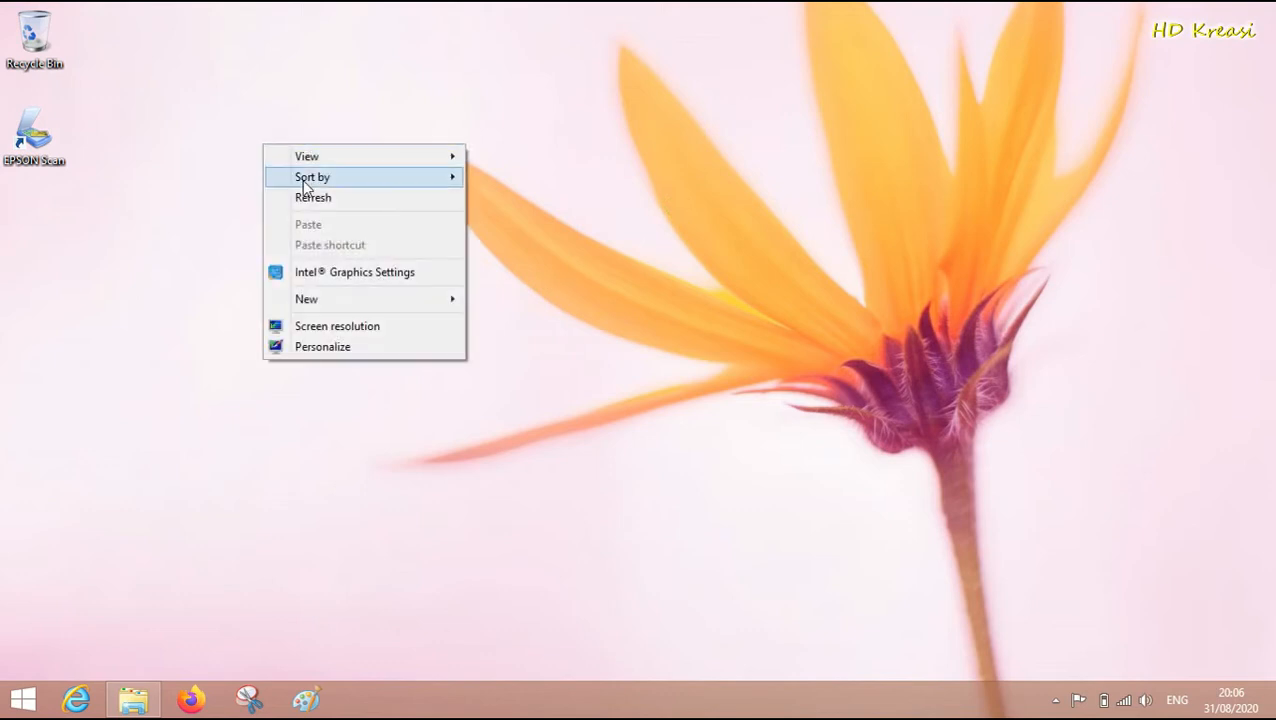
pyautogui.click(312, 192)
pyautogui.rightClick(333, 137)
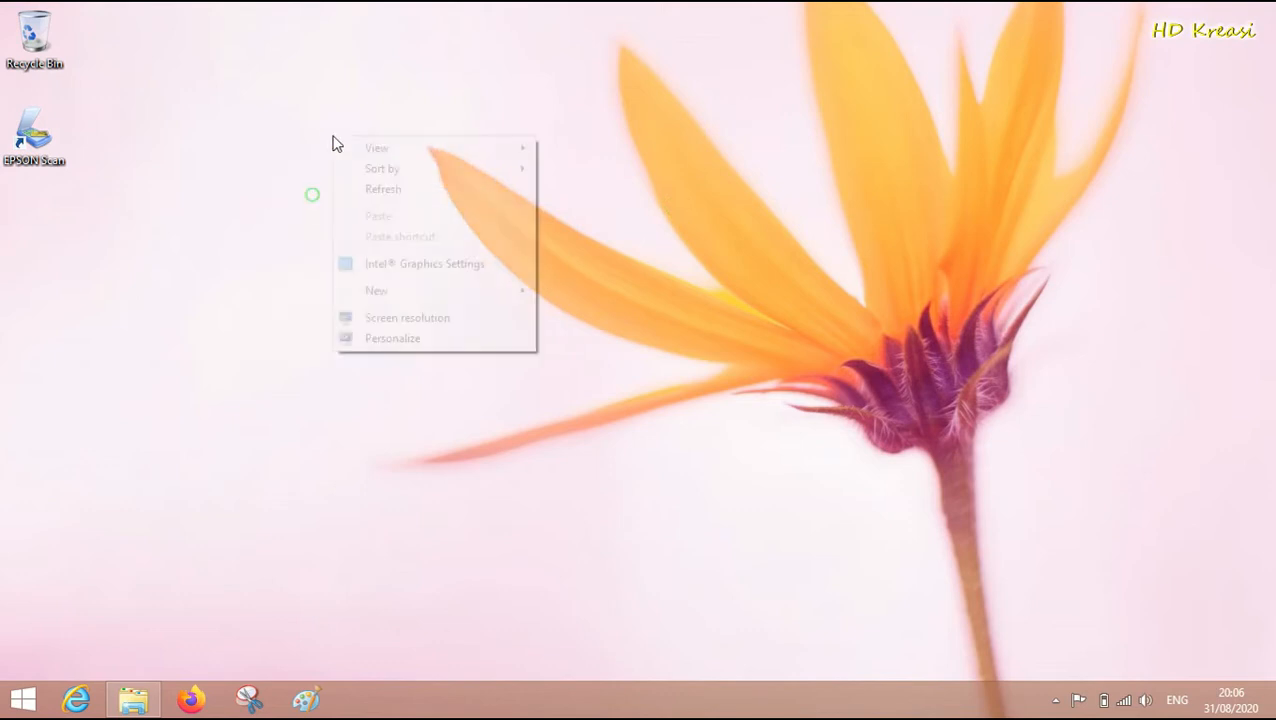
pyautogui.click(368, 192)
pyautogui.rightClick(607, 130)
pyautogui.click(657, 186)
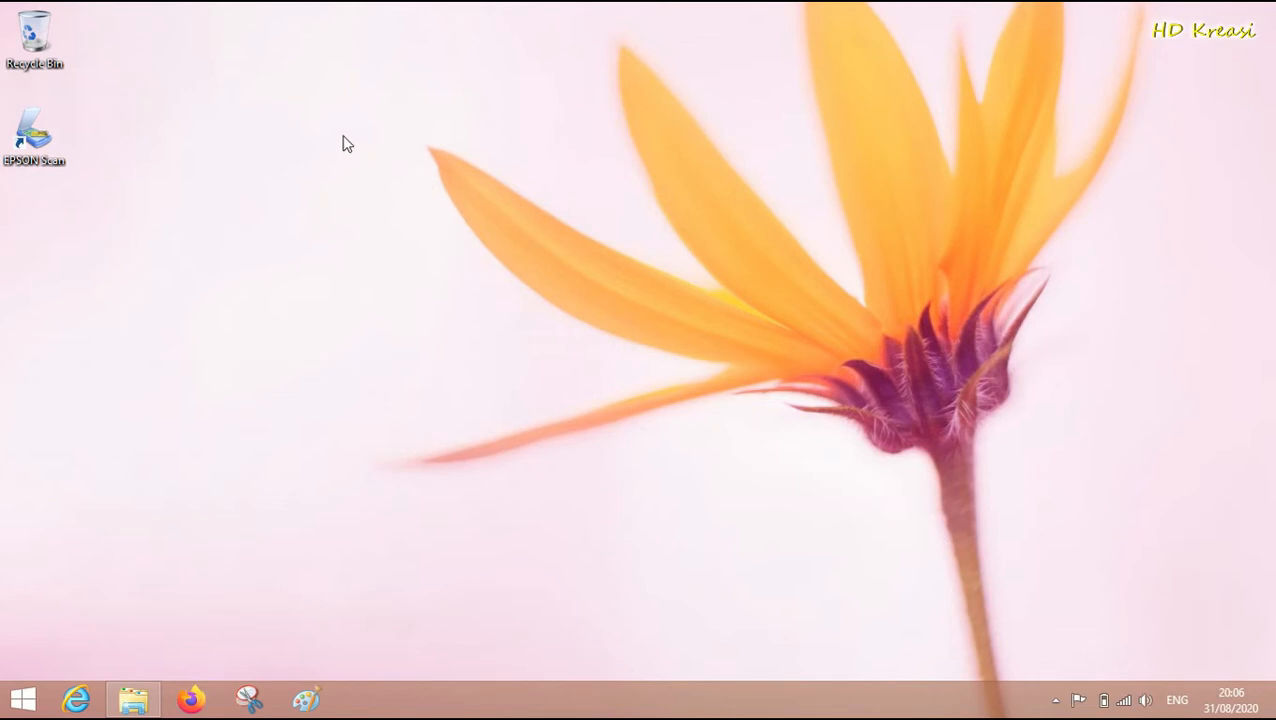
pyautogui.rightClick(256, 100)
pyautogui.click(295, 145)
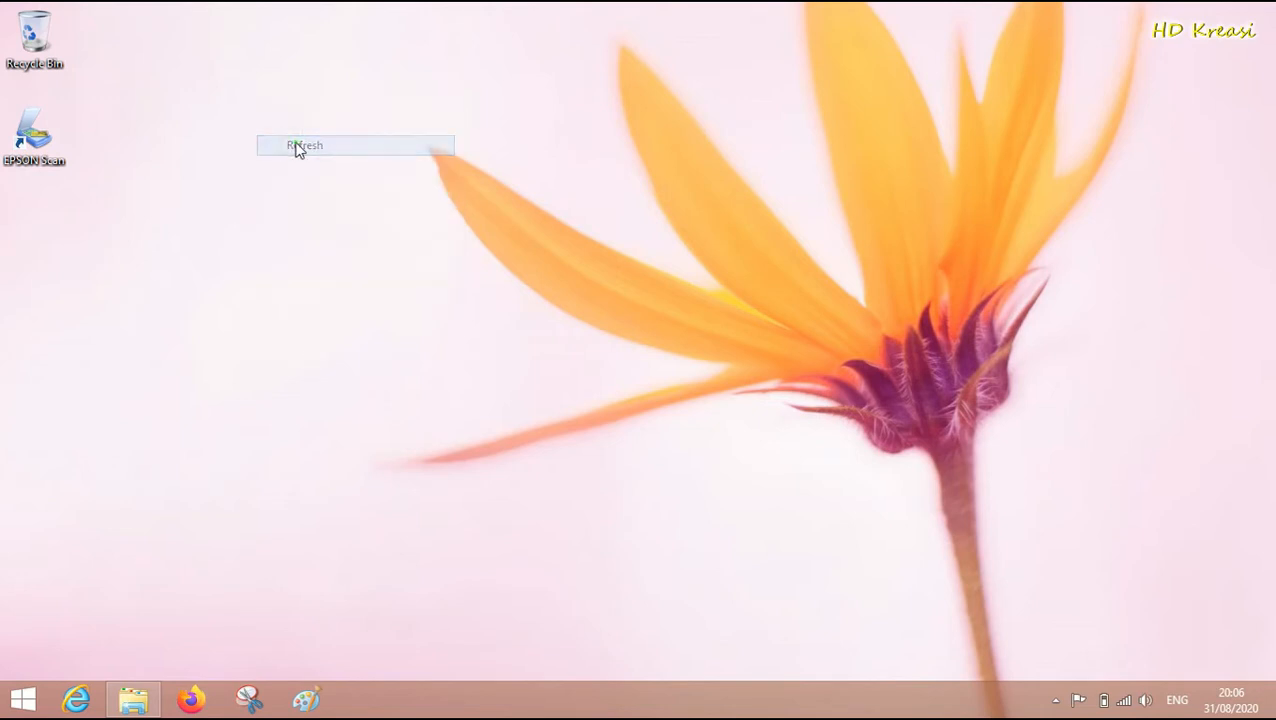
pyautogui.rightClick(345, 124)
pyautogui.click(401, 176)
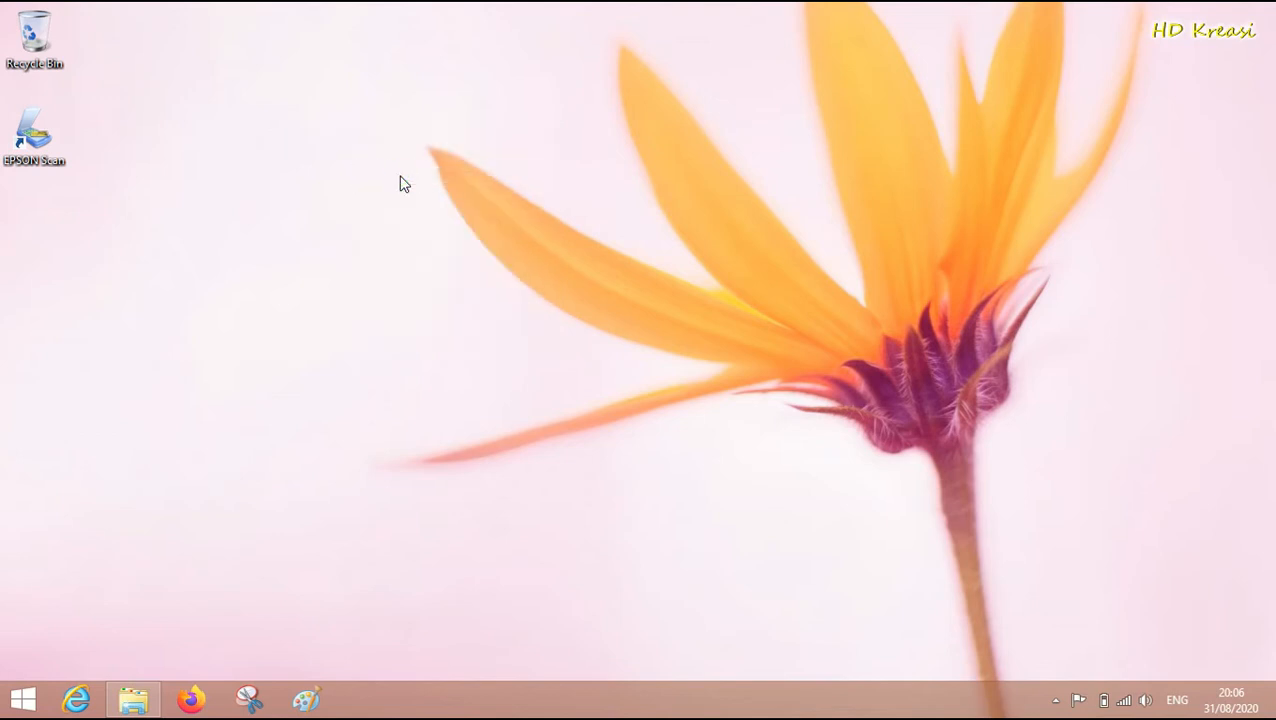
pyautogui.rightClick(205, 110)
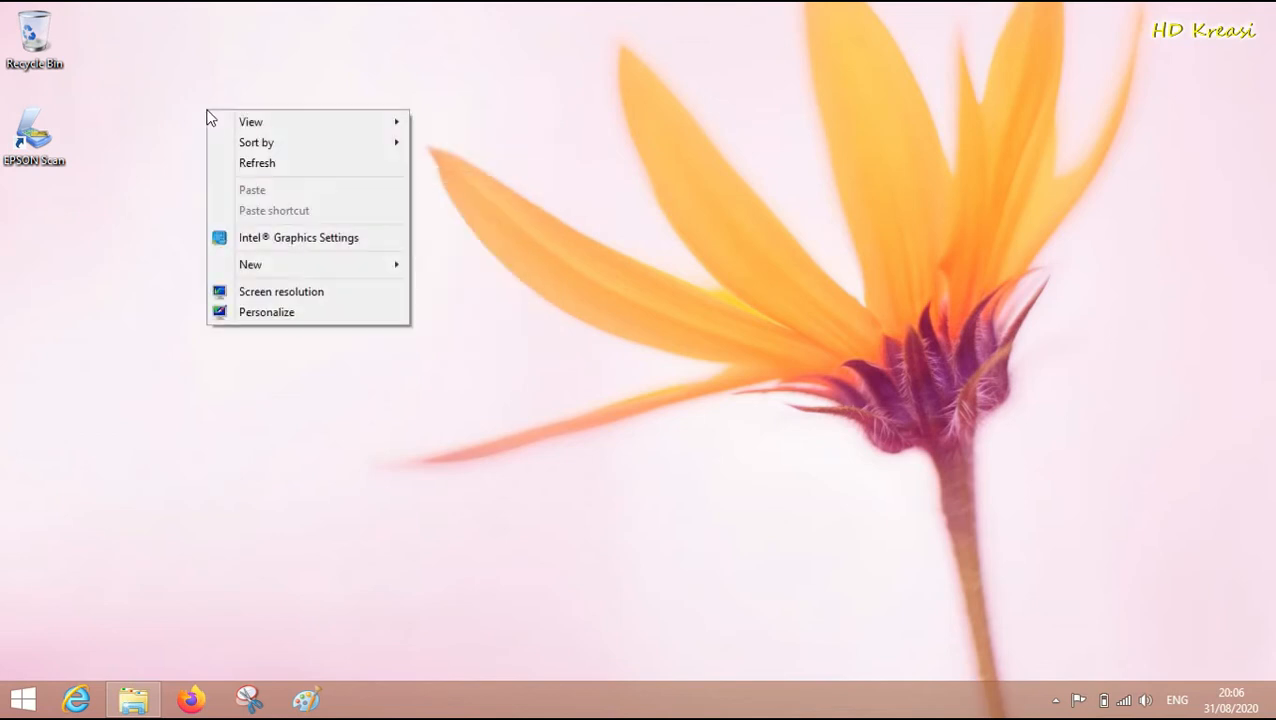
pyautogui.click(252, 169)
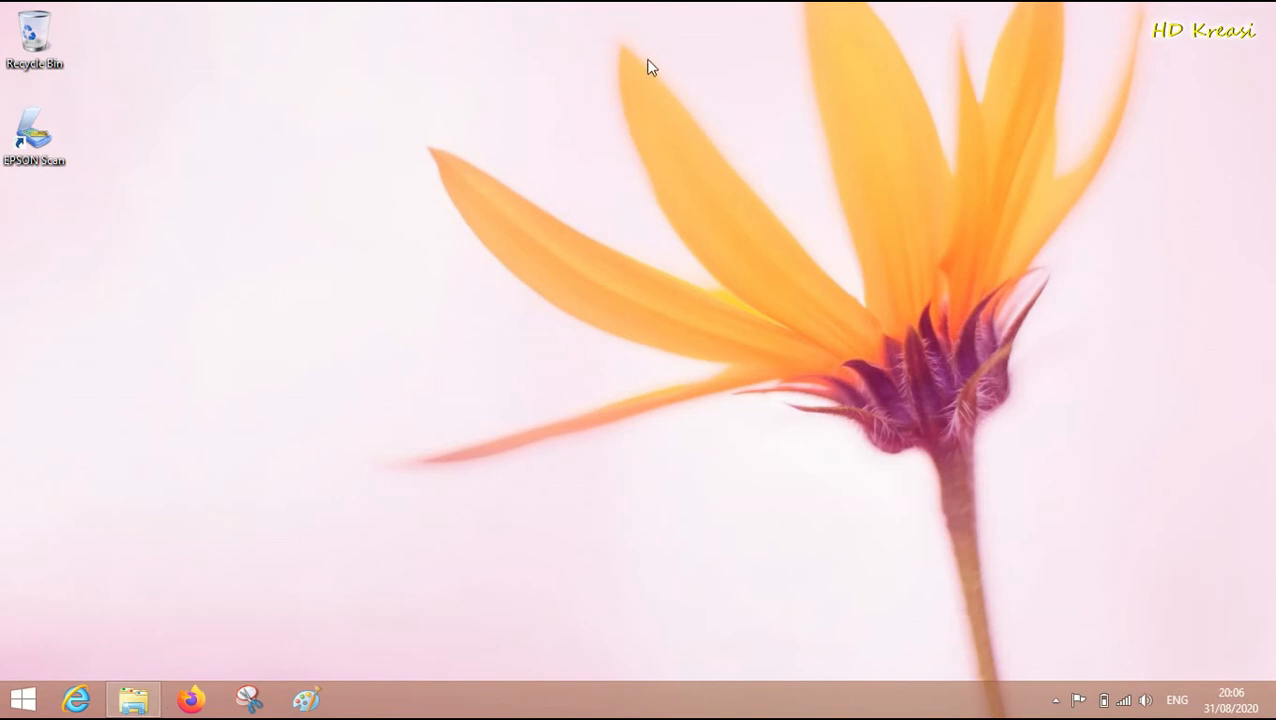
pyautogui.rightClick(392, 127)
pyautogui.click(437, 179)
pyautogui.rightClick(304, 179)
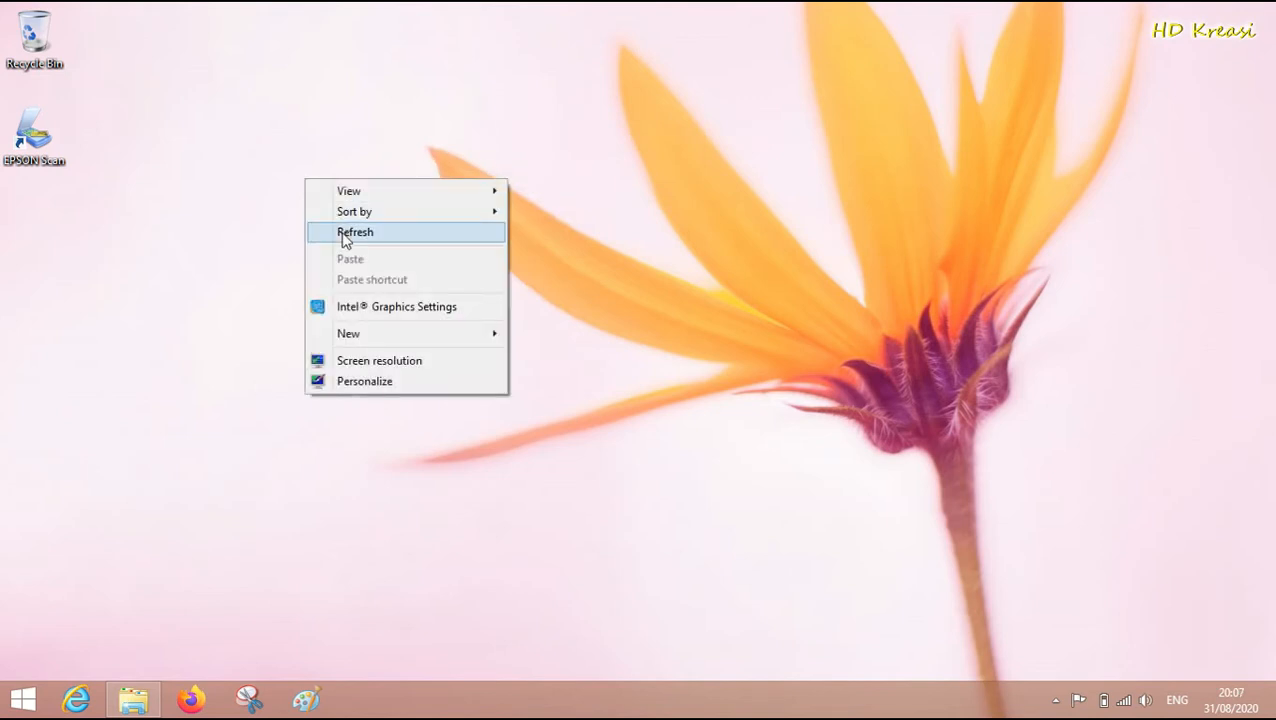
pyautogui.click(345, 233)
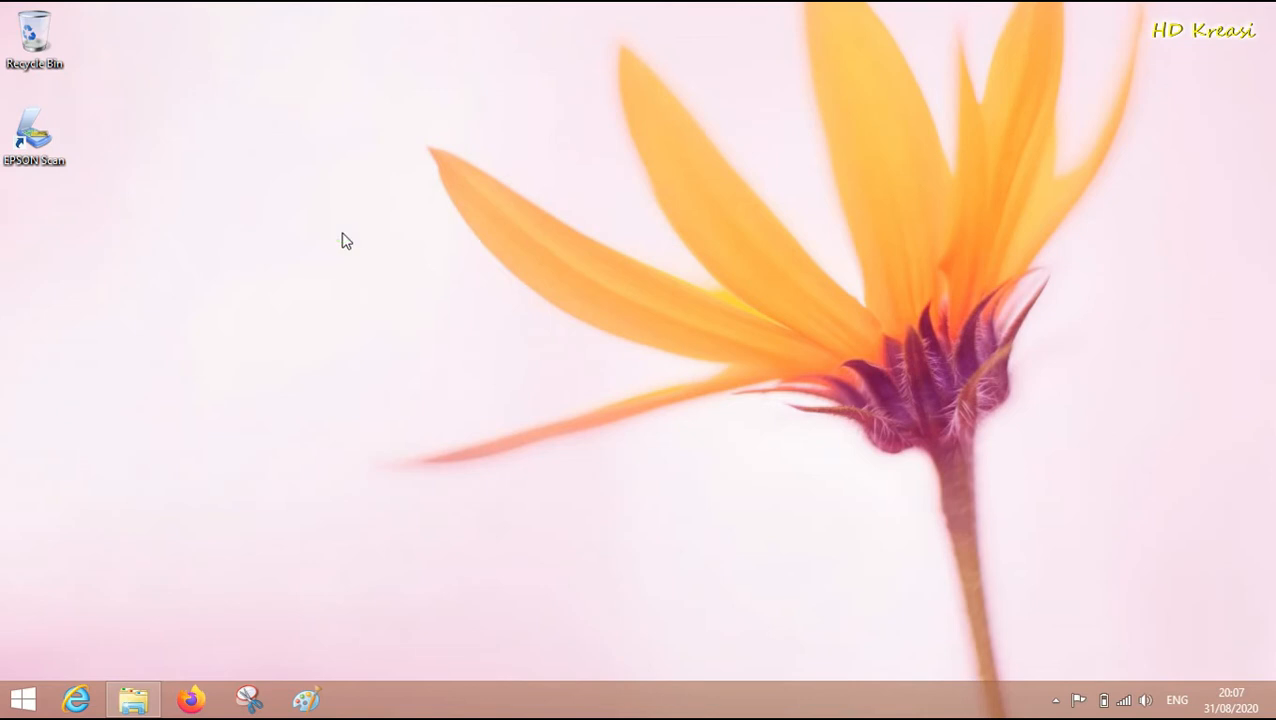
pyautogui.rightClick(195, 121)
pyautogui.click(234, 177)
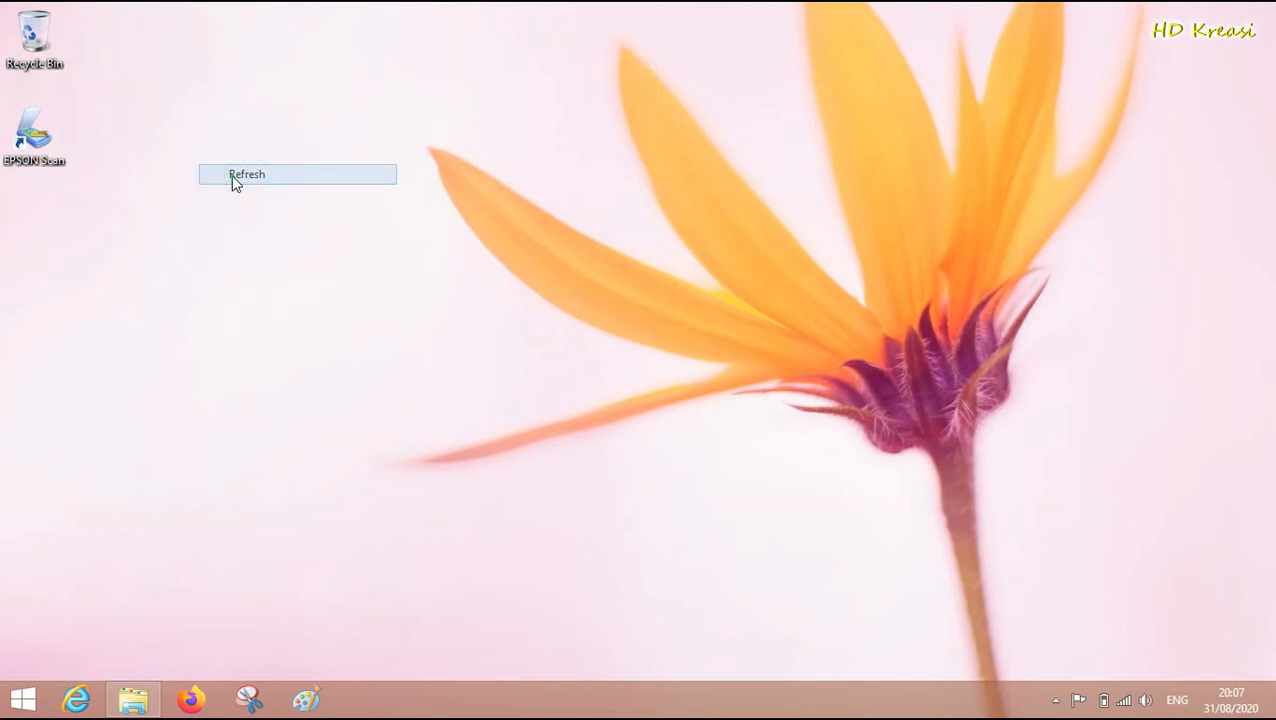
pyautogui.rightClick(257, 129)
pyautogui.click(305, 181)
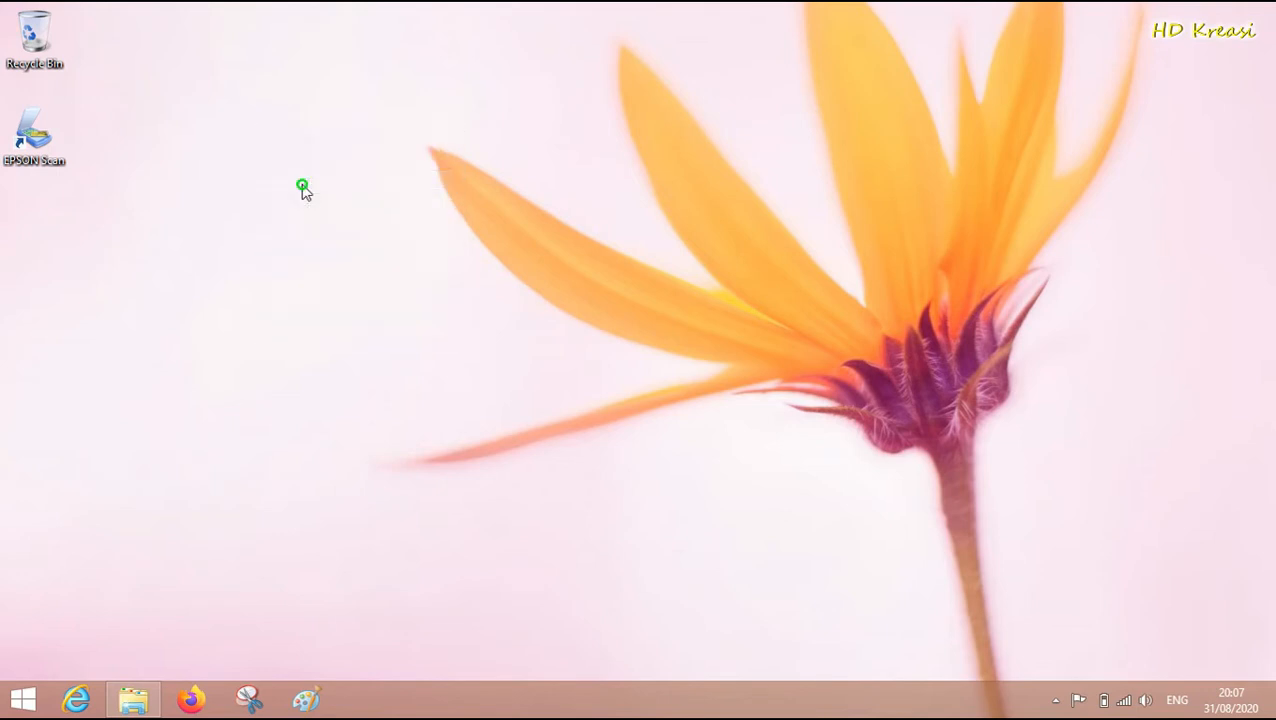
pyautogui.rightClick(261, 110)
pyautogui.click(294, 163)
pyautogui.rightClick(335, 93)
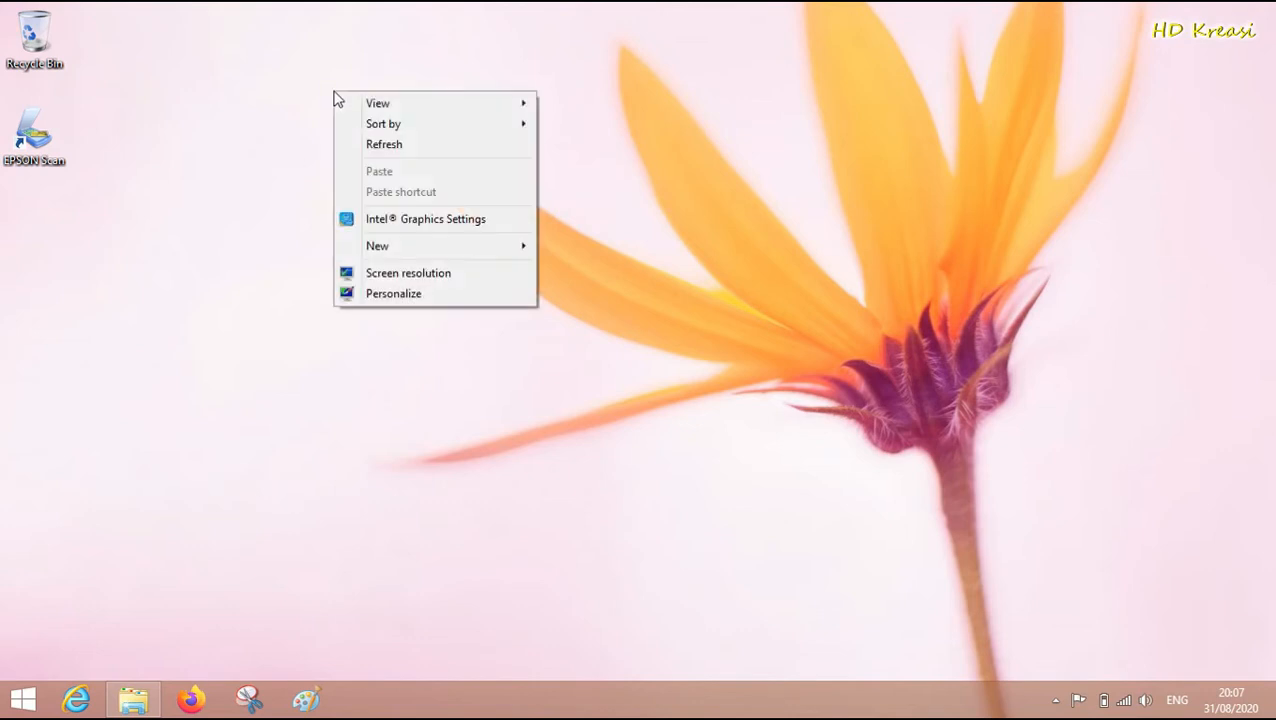
pyautogui.click(366, 144)
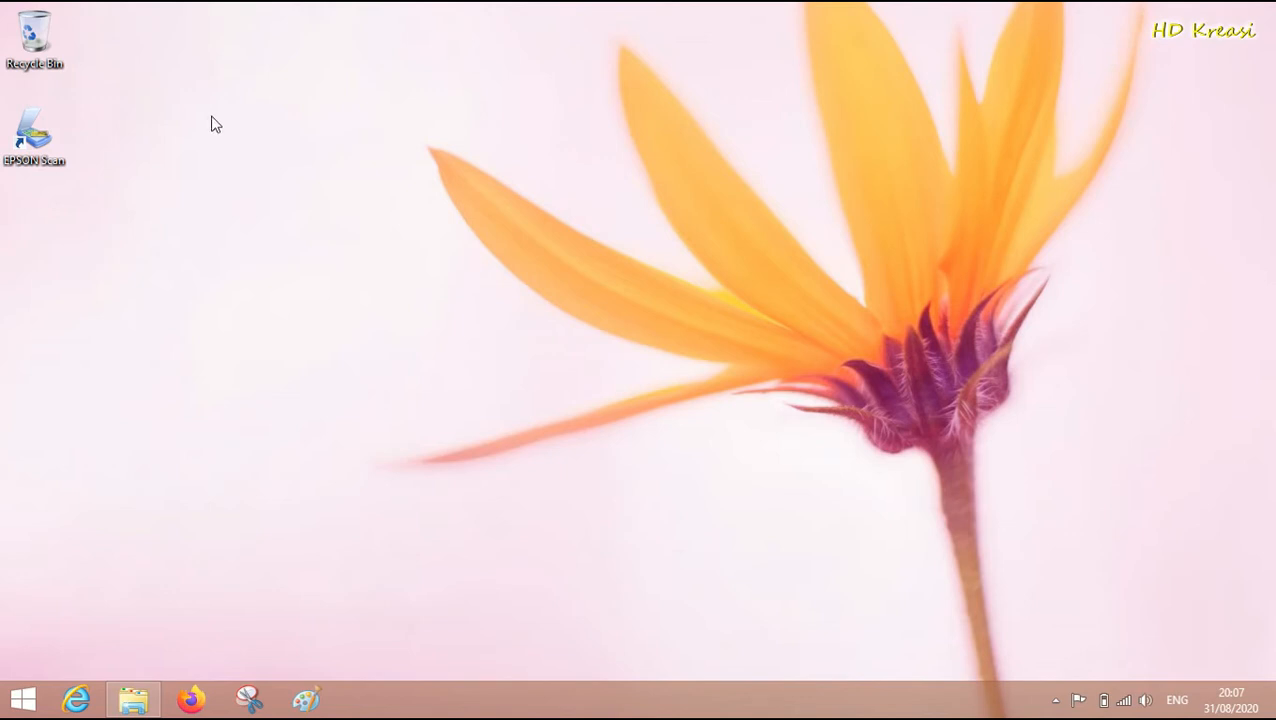
pyautogui.rightClick(333, 103)
pyautogui.click(367, 160)
pyautogui.rightClick(390, 103)
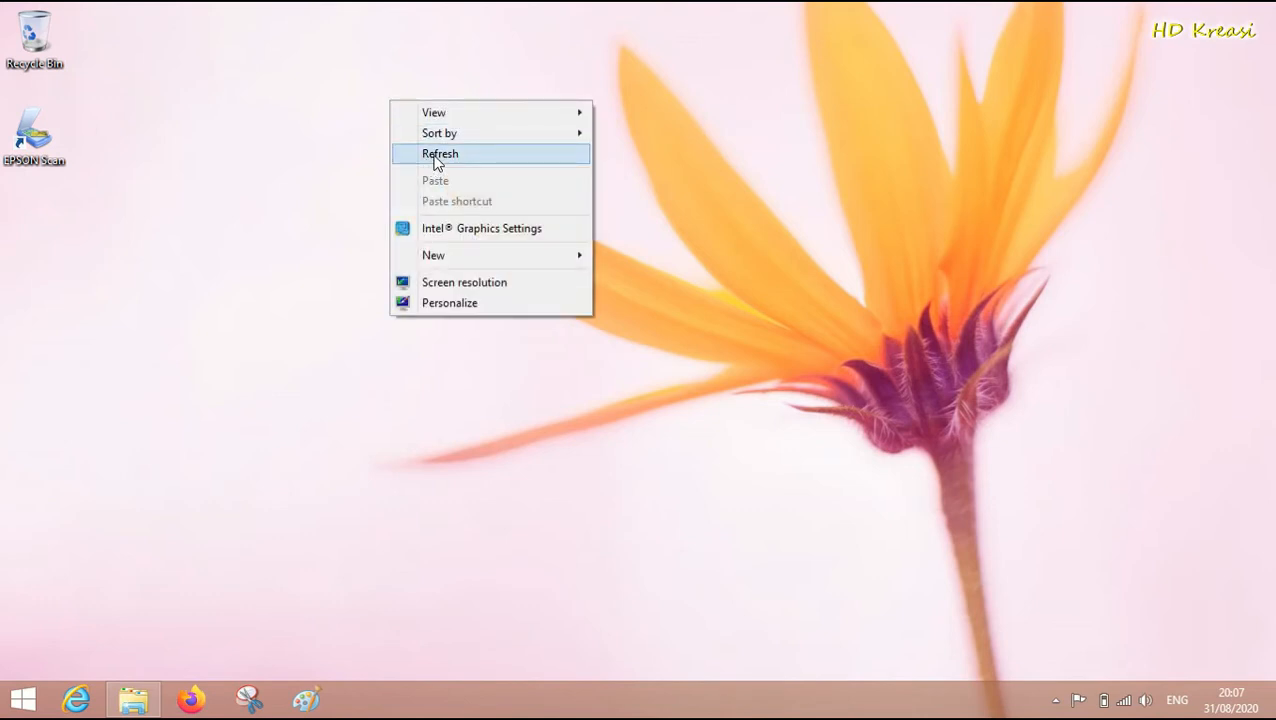
pyautogui.click(437, 155)
pyautogui.rightClick(578, 88)
pyautogui.click(608, 140)
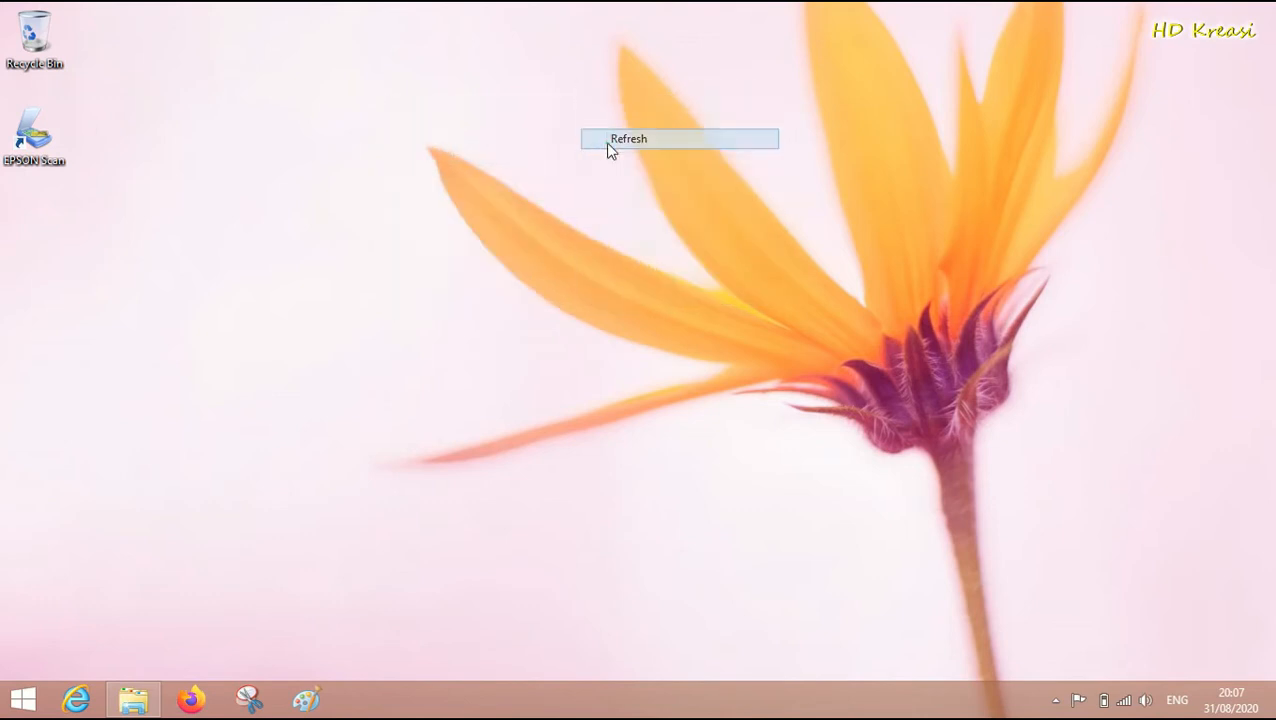
pyautogui.rightClick(451, 88)
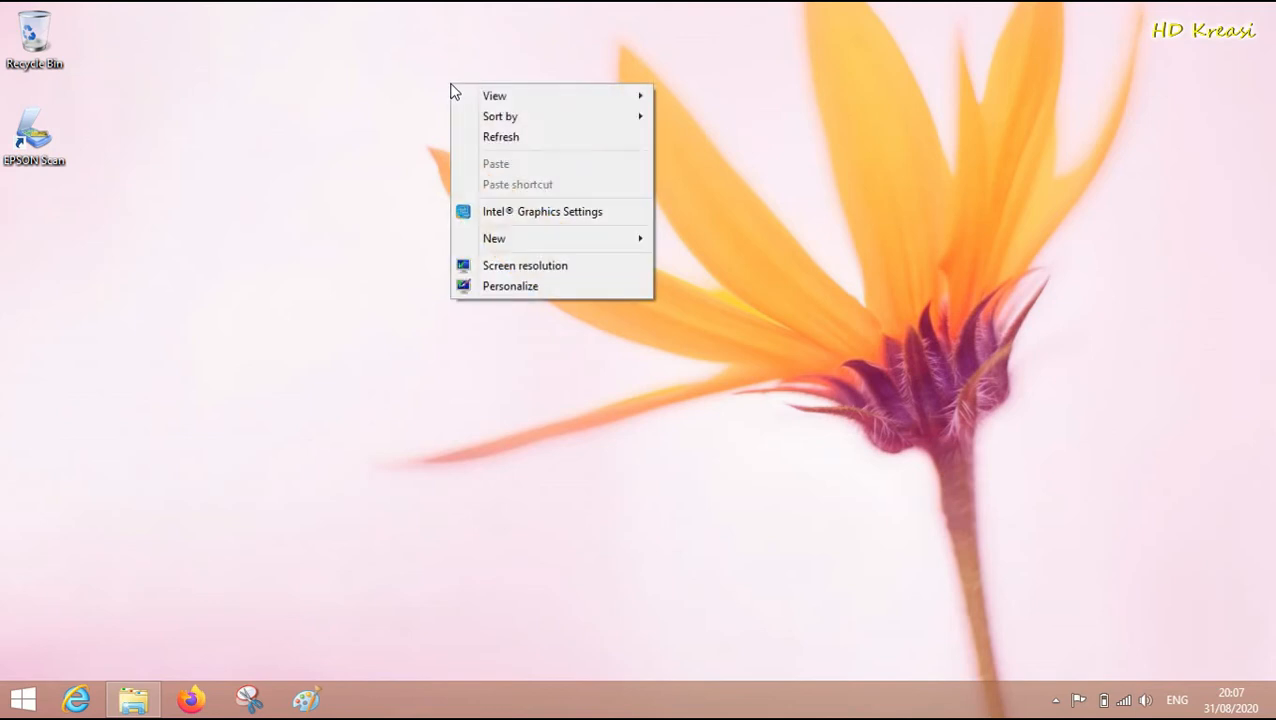
pyautogui.click(507, 136)
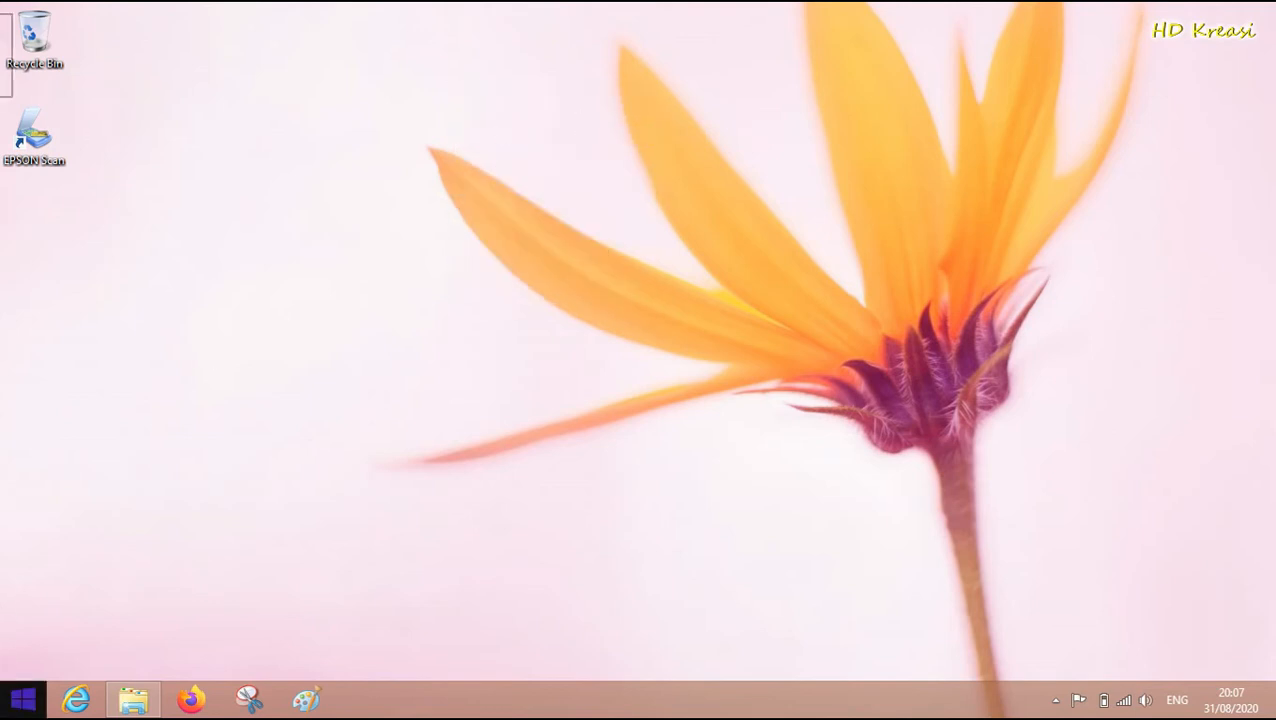
# Launch Microsoft Excel 2010 with a blank workbook.
pyautogui.click(22, 698)
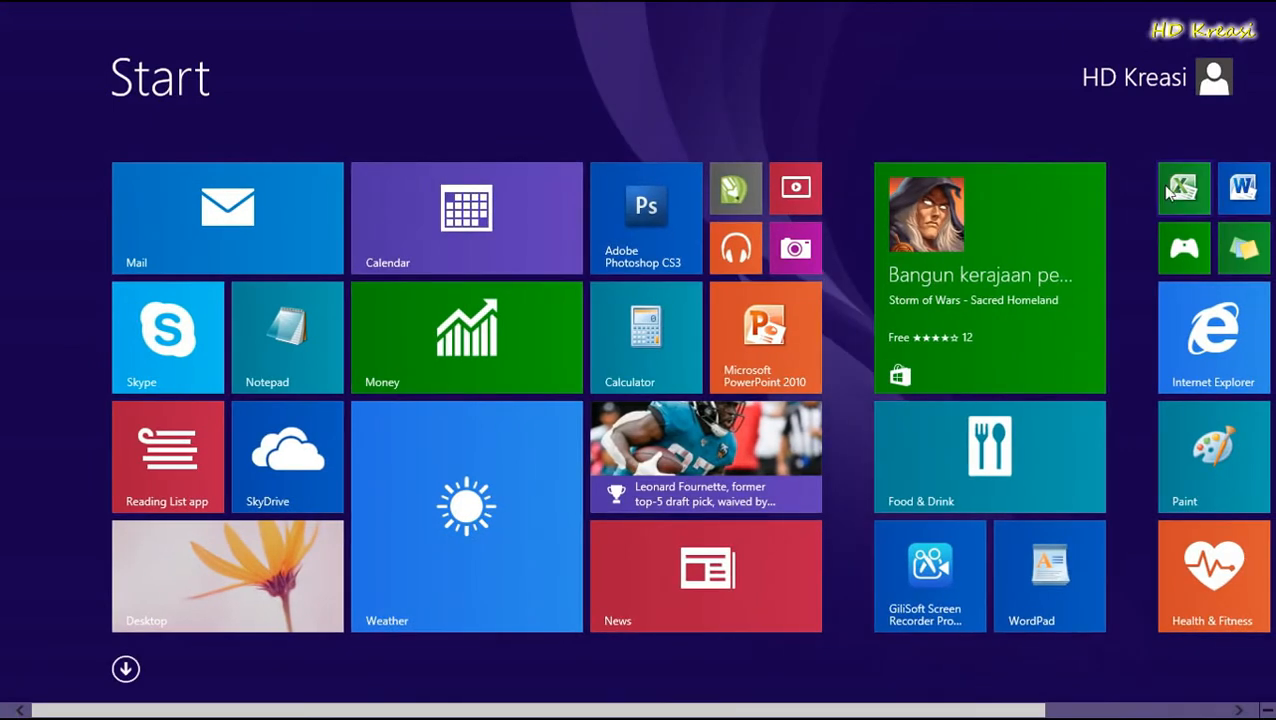
pyautogui.click(1172, 193)
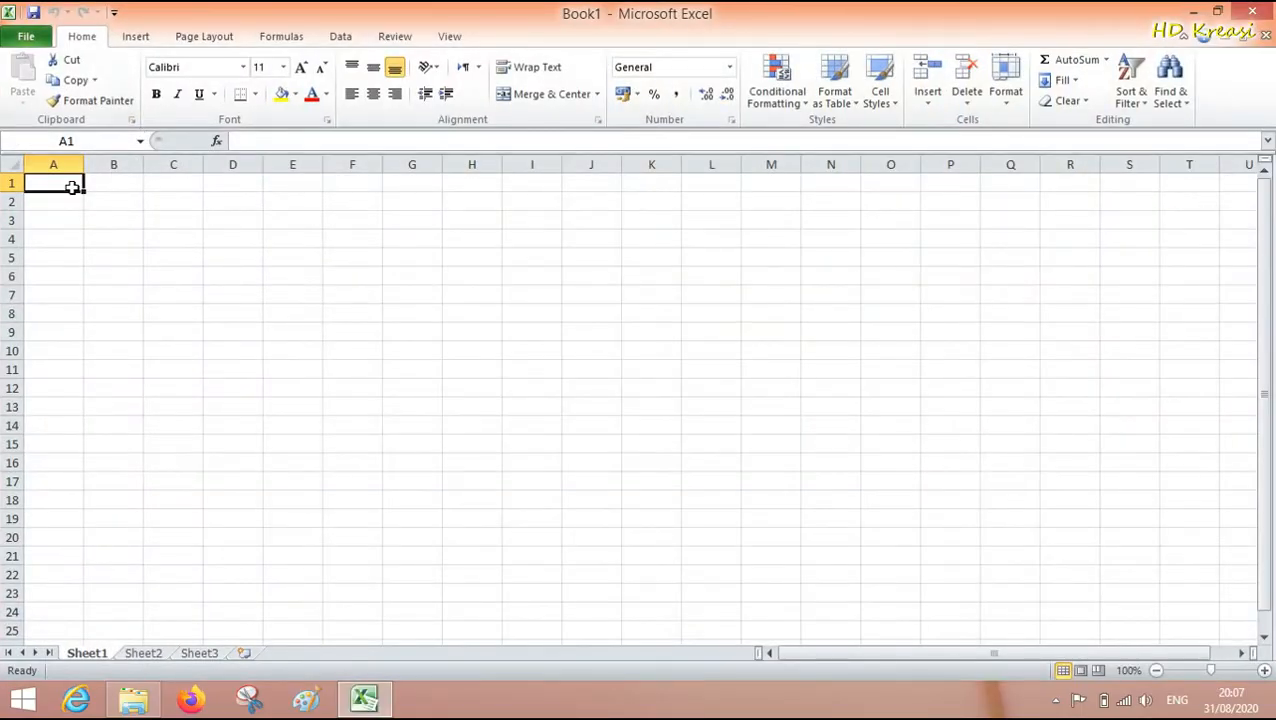
pyautogui.click(22, 698)
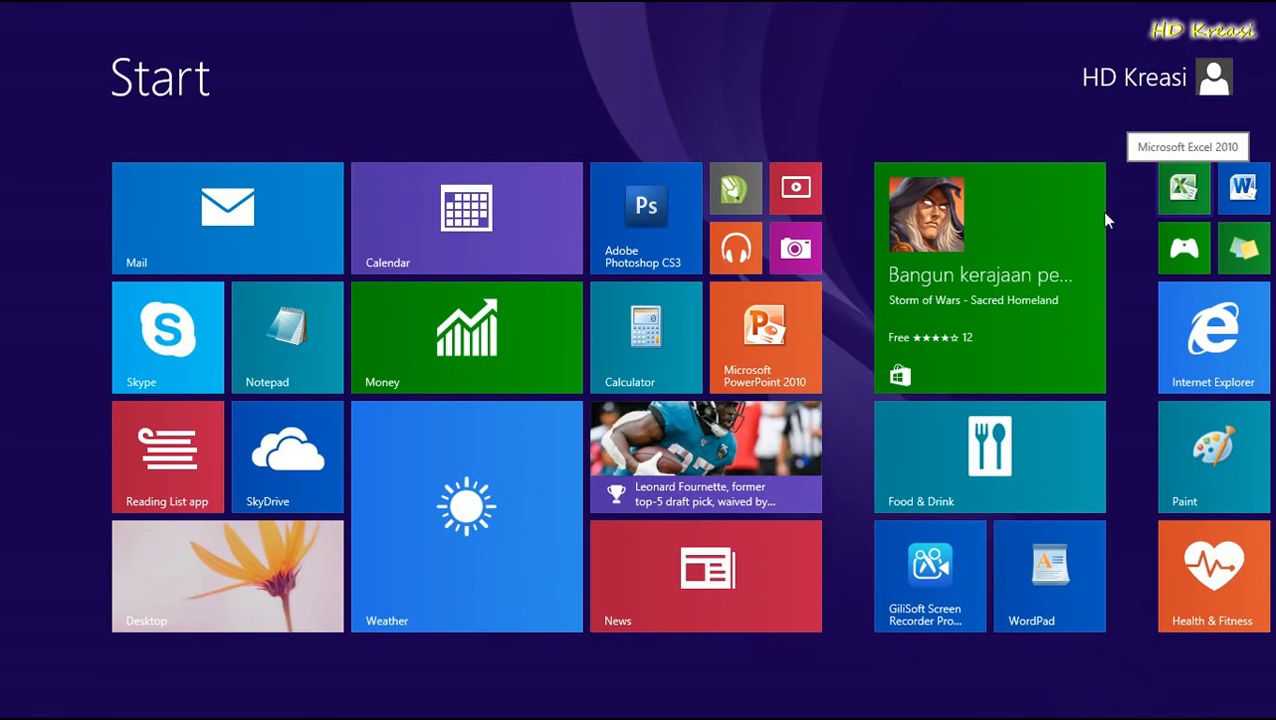
pyautogui.click(1177, 195)
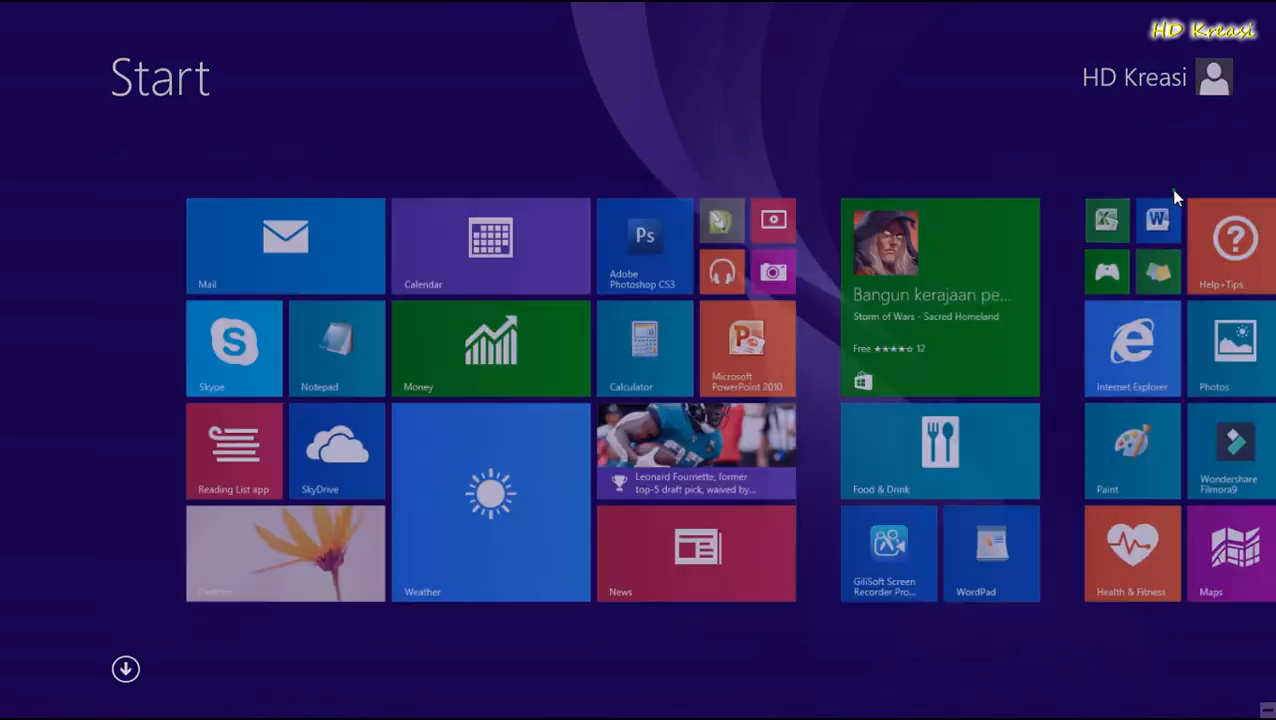
pyautogui.click(49, 201)
pyautogui.click(57, 185)
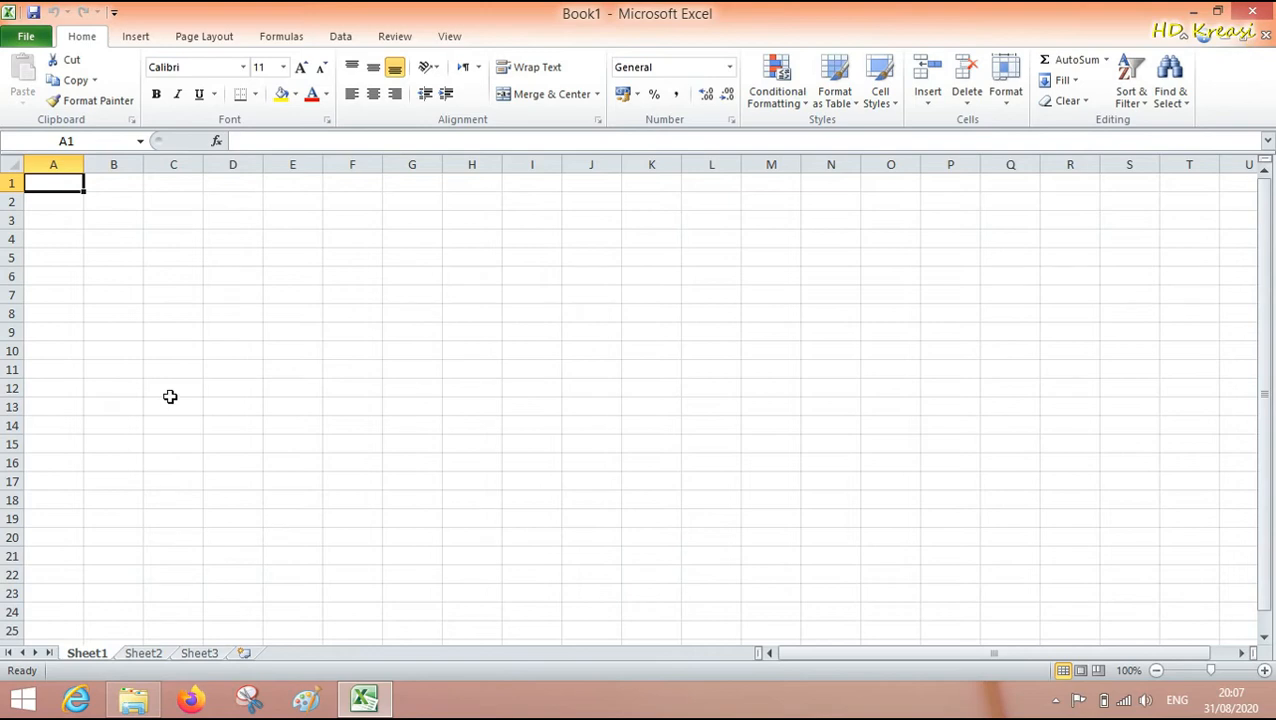
pyautogui.click(63, 200)
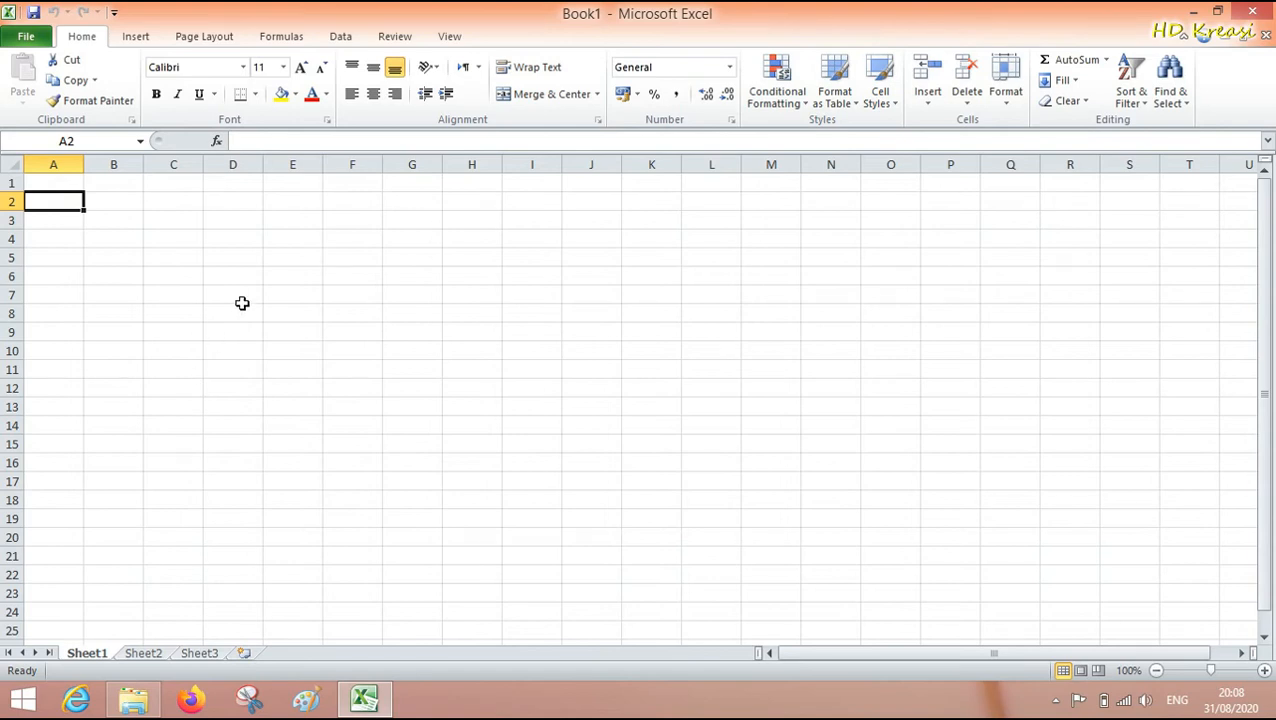
pyautogui.rightClick(231, 179)
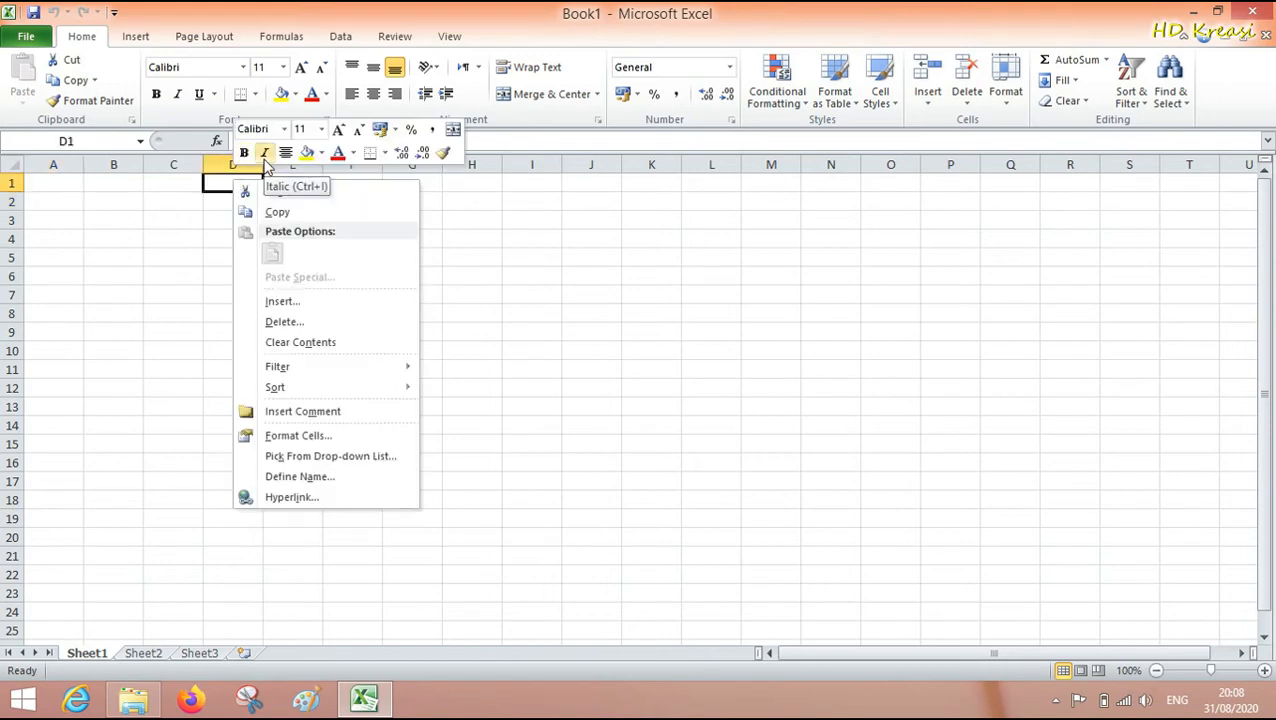
pyautogui.click(66, 208)
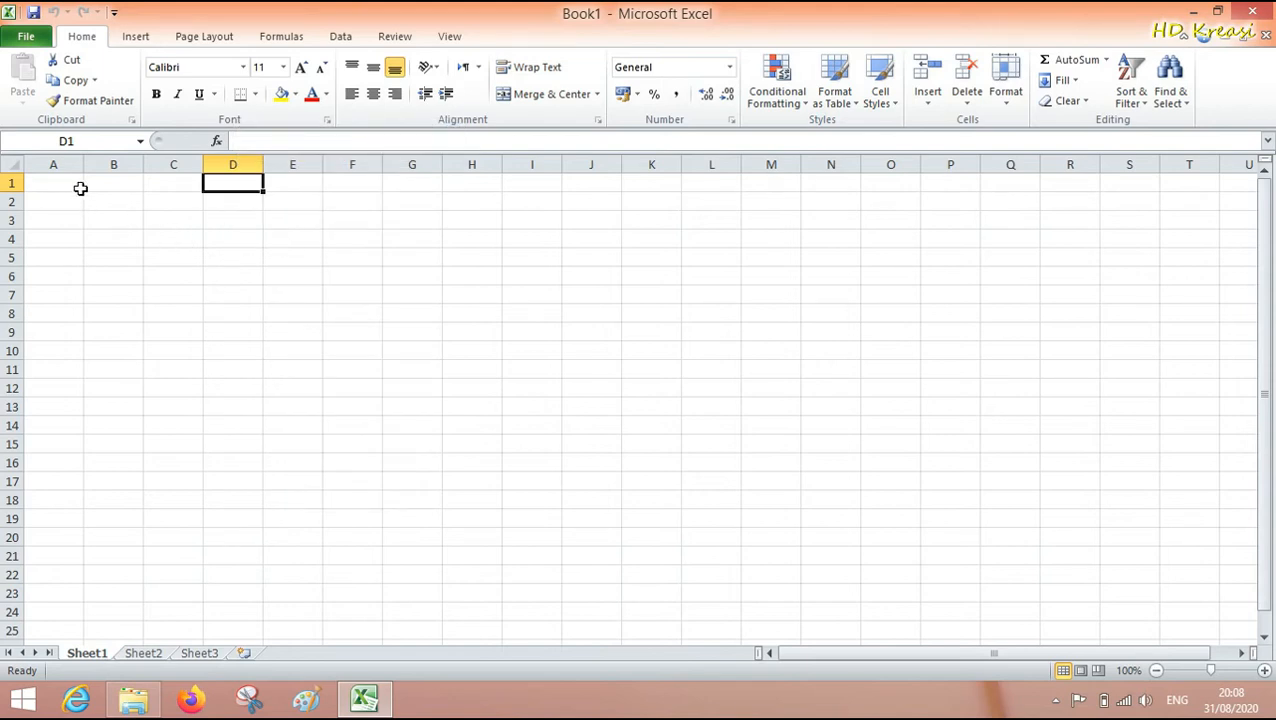
pyautogui.click(47, 199)
# Enter the label "Penjumlahan" in cell A1 and fit column A's width to its text.
pyautogui.click(51, 185)
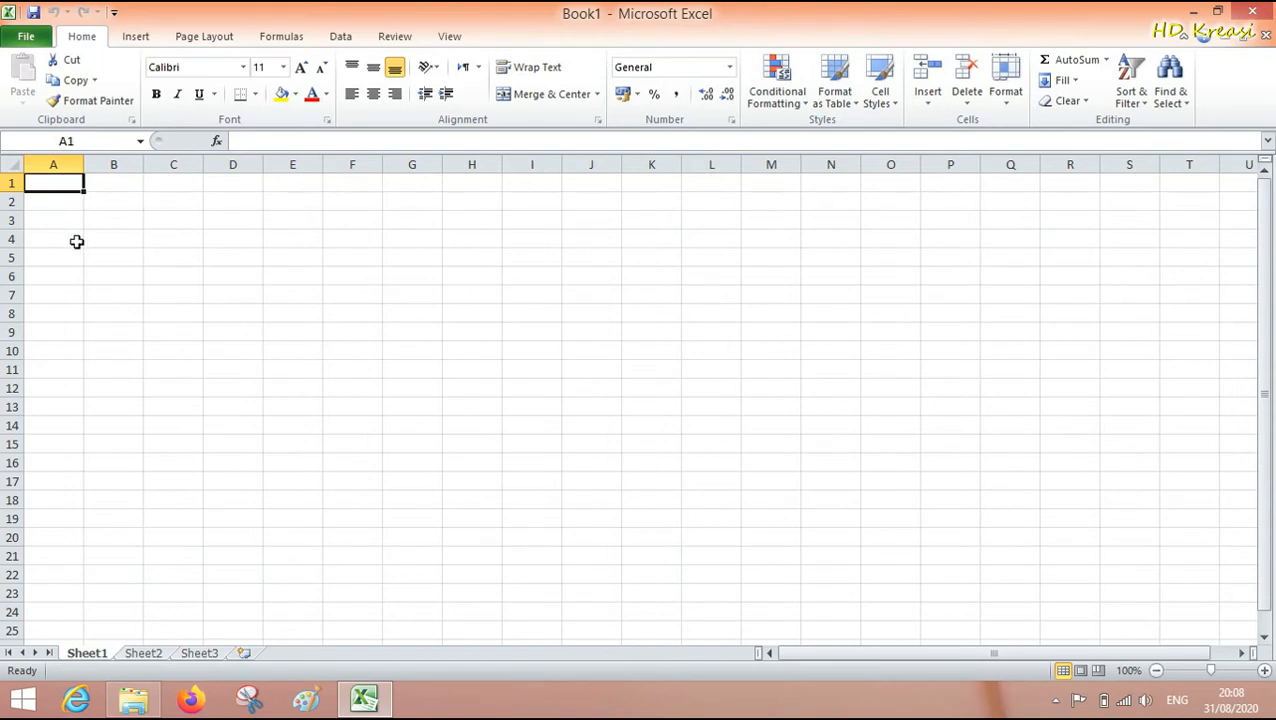
pyautogui.write('pEN')
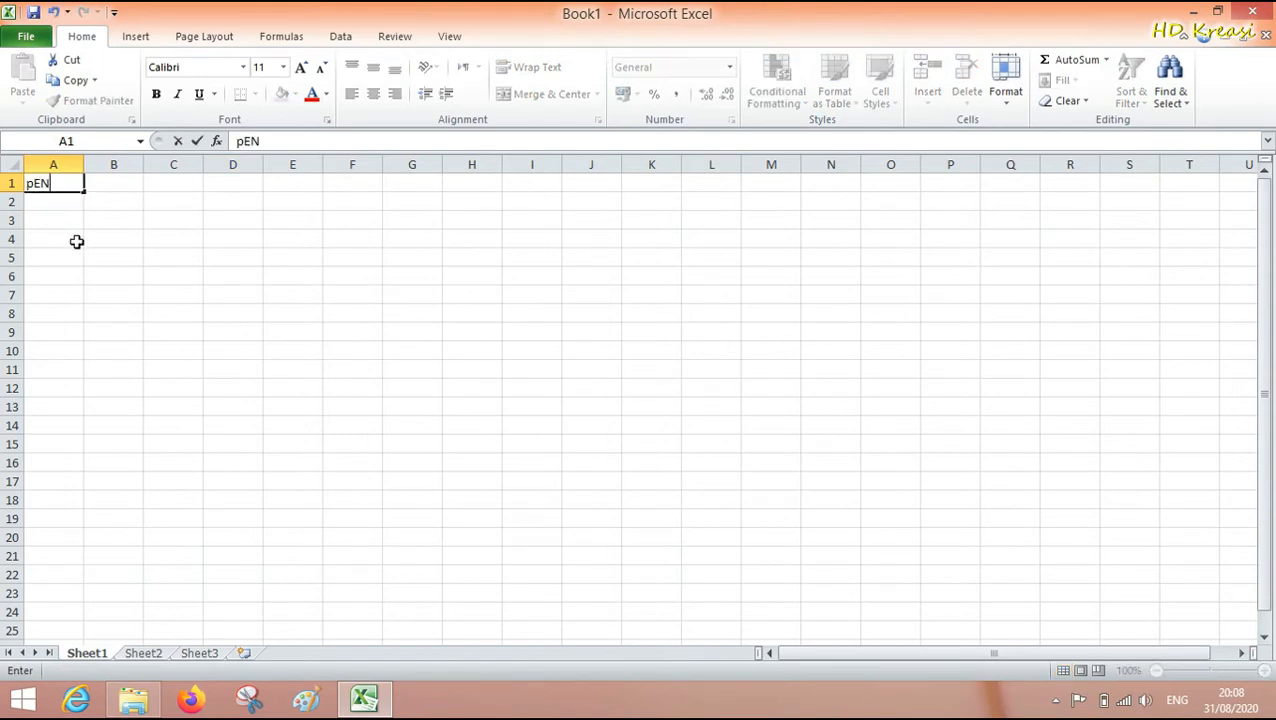
pyautogui.press('BackSpace')
pyautogui.press('BackSpace')
pyautogui.press('BackSpace')
pyautogui.write('Penjum')
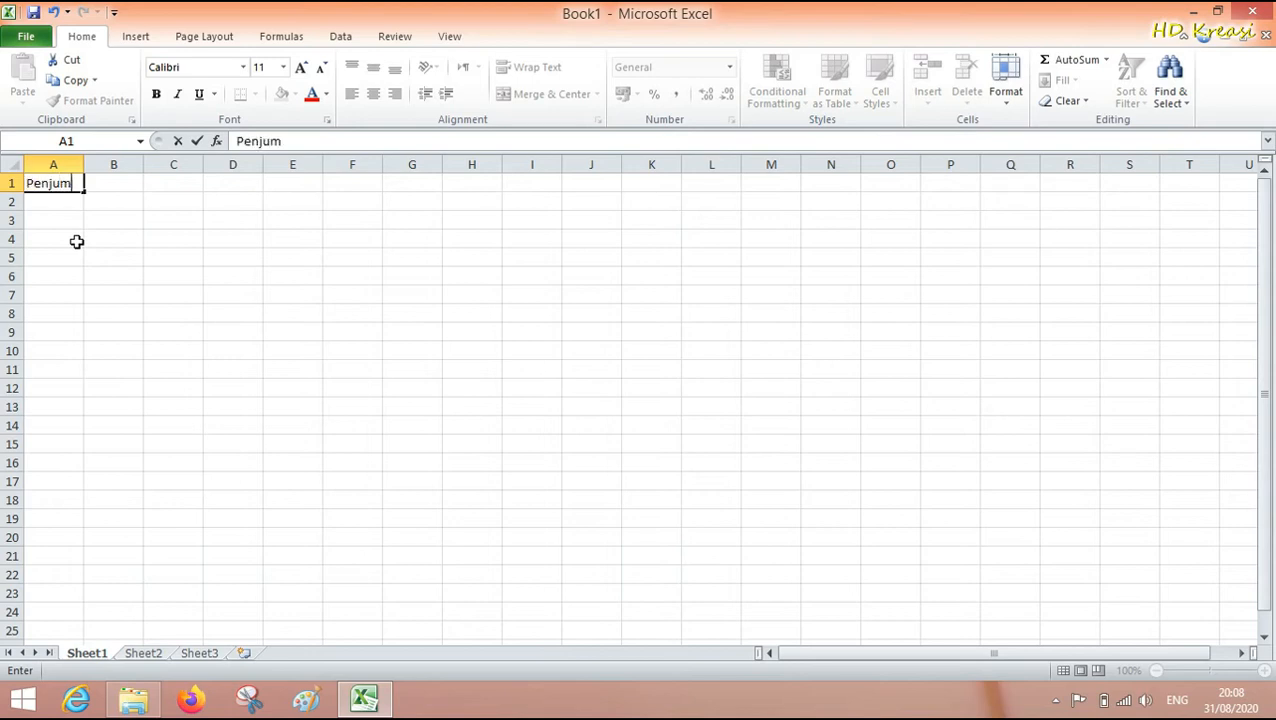
pyautogui.write('lahan')
pyautogui.press('Return')
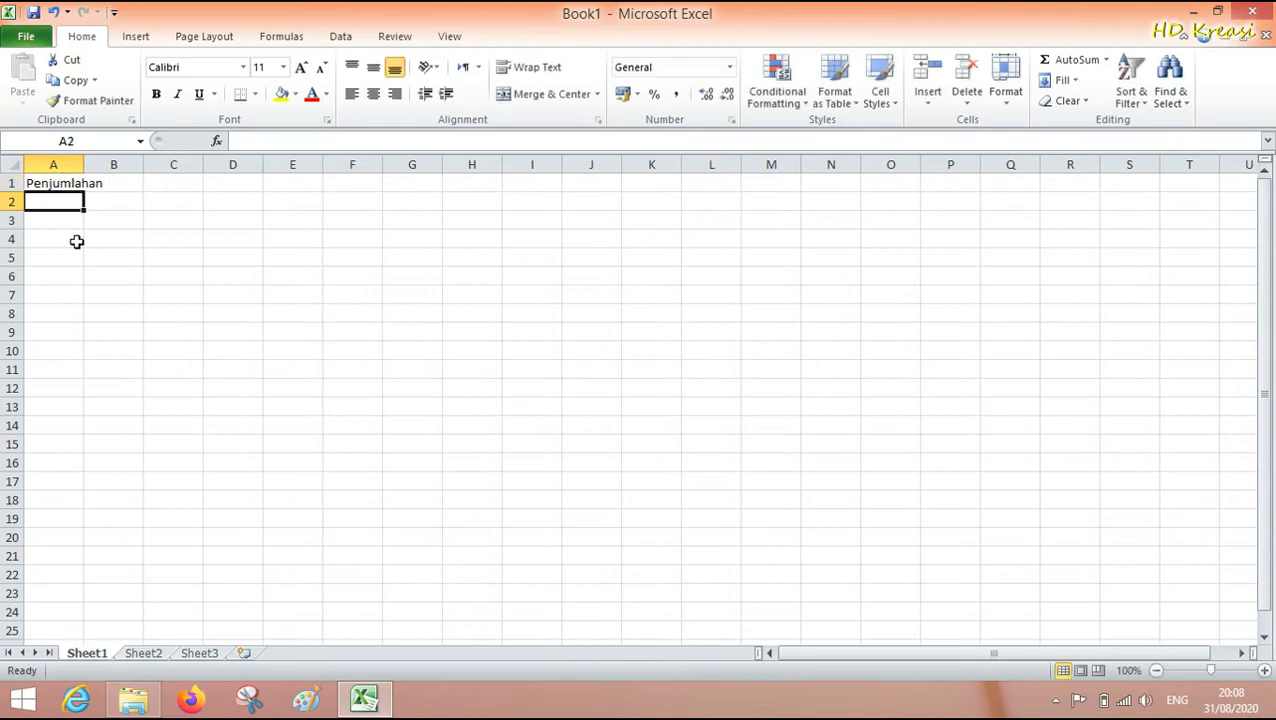
pyautogui.doubleClick(85, 164)
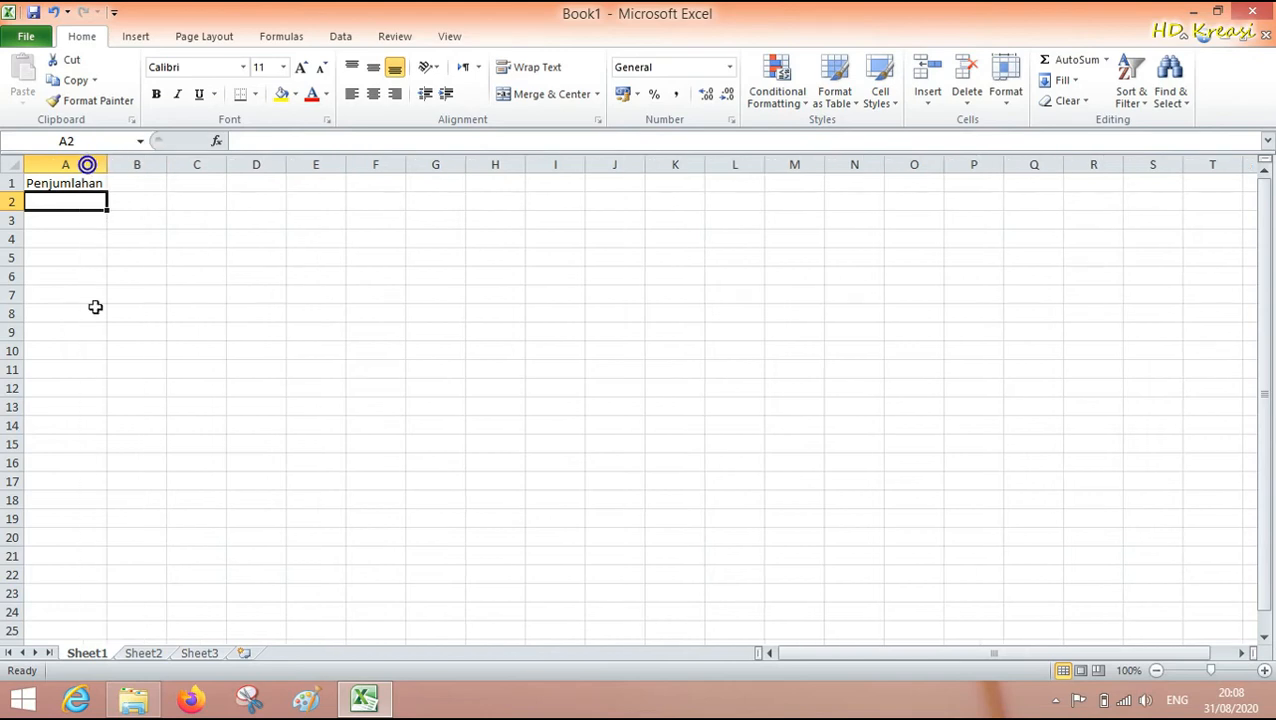
# Enter the labels "Pengurangan", "Perkalian" and "Pembagian" in cells A2 to A4.
pyautogui.write('Pengurangan')
pyautogui.press('Return')
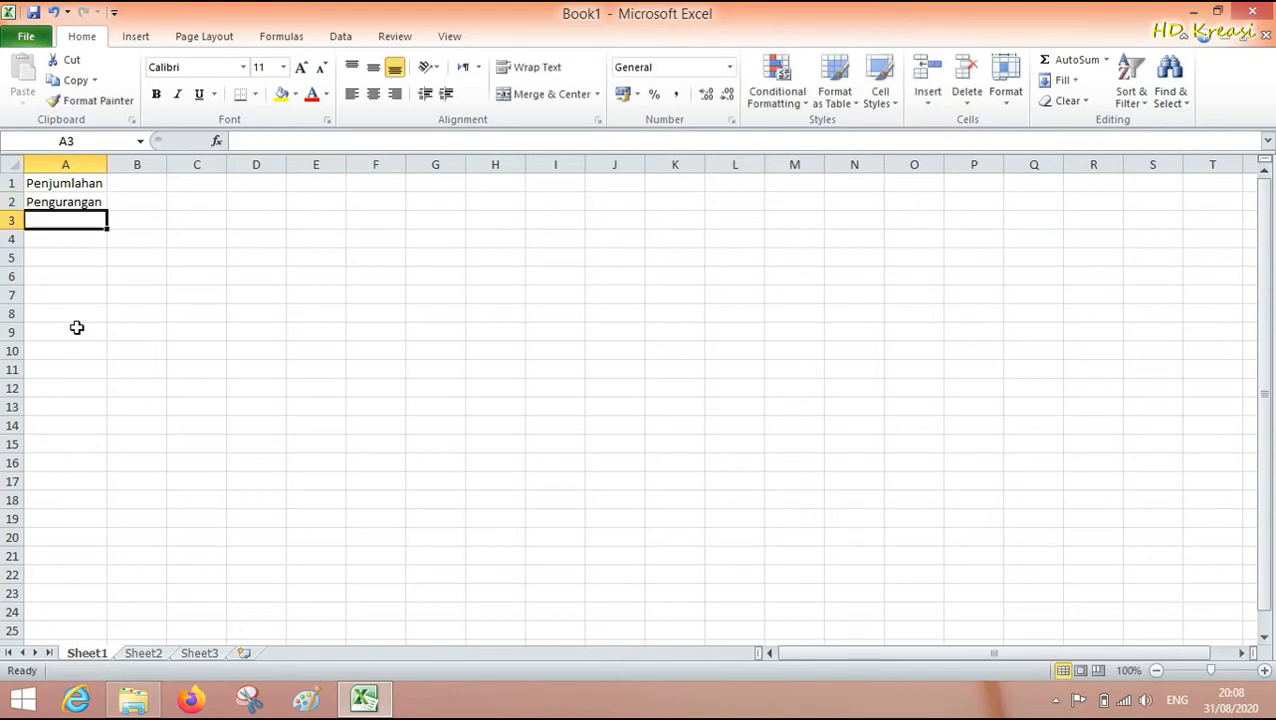
pyautogui.write('Perka')
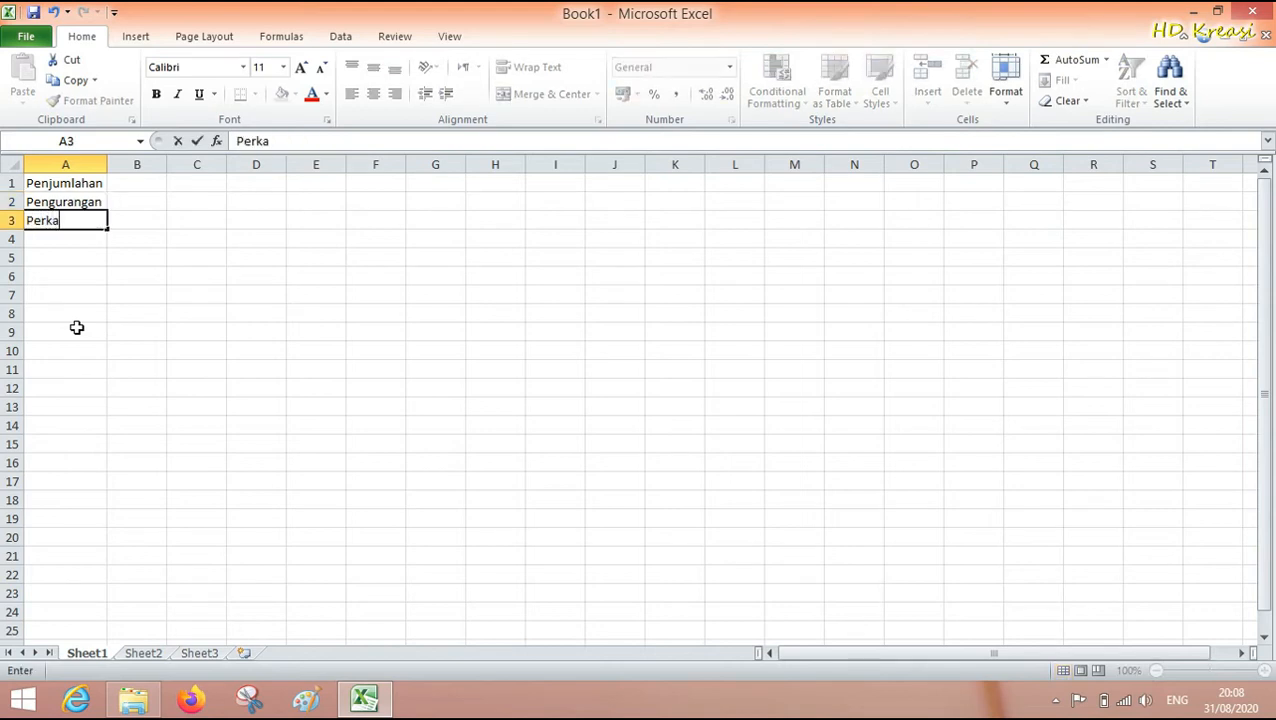
pyautogui.write('lian')
pyautogui.press('Return')
pyautogui.write('Pemb')
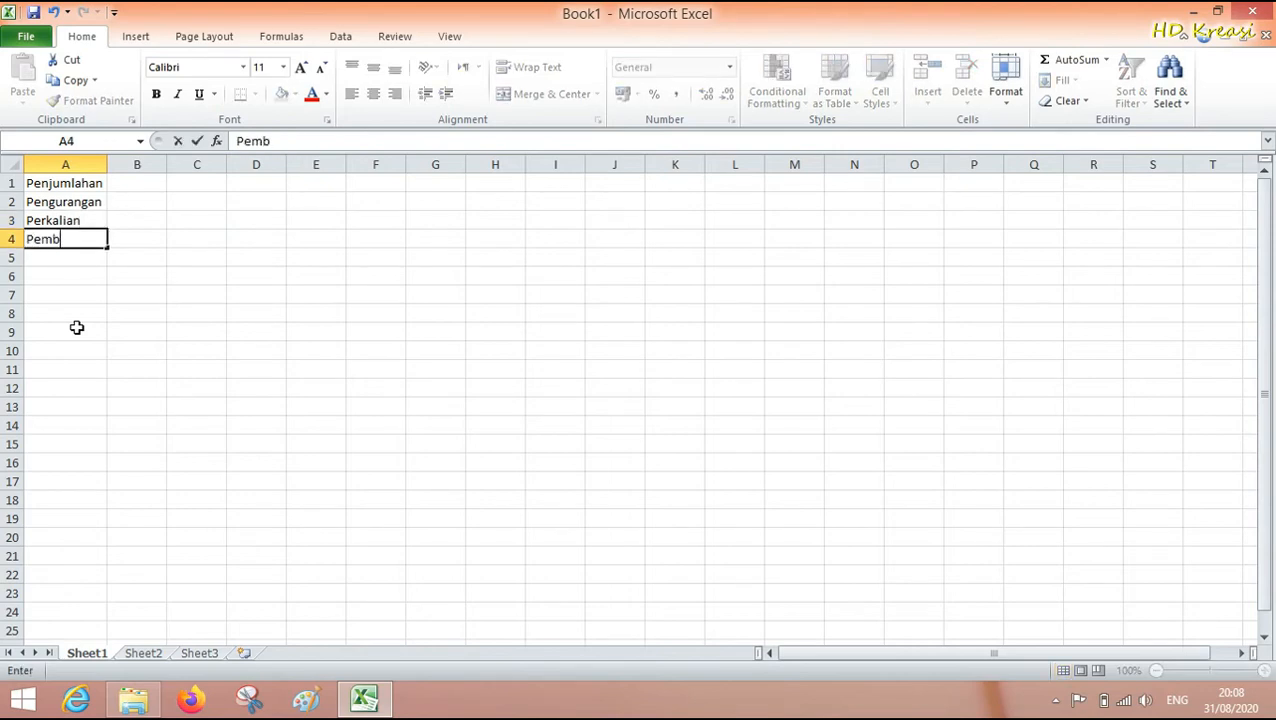
pyautogui.write('agian')
pyautogui.press('Return')
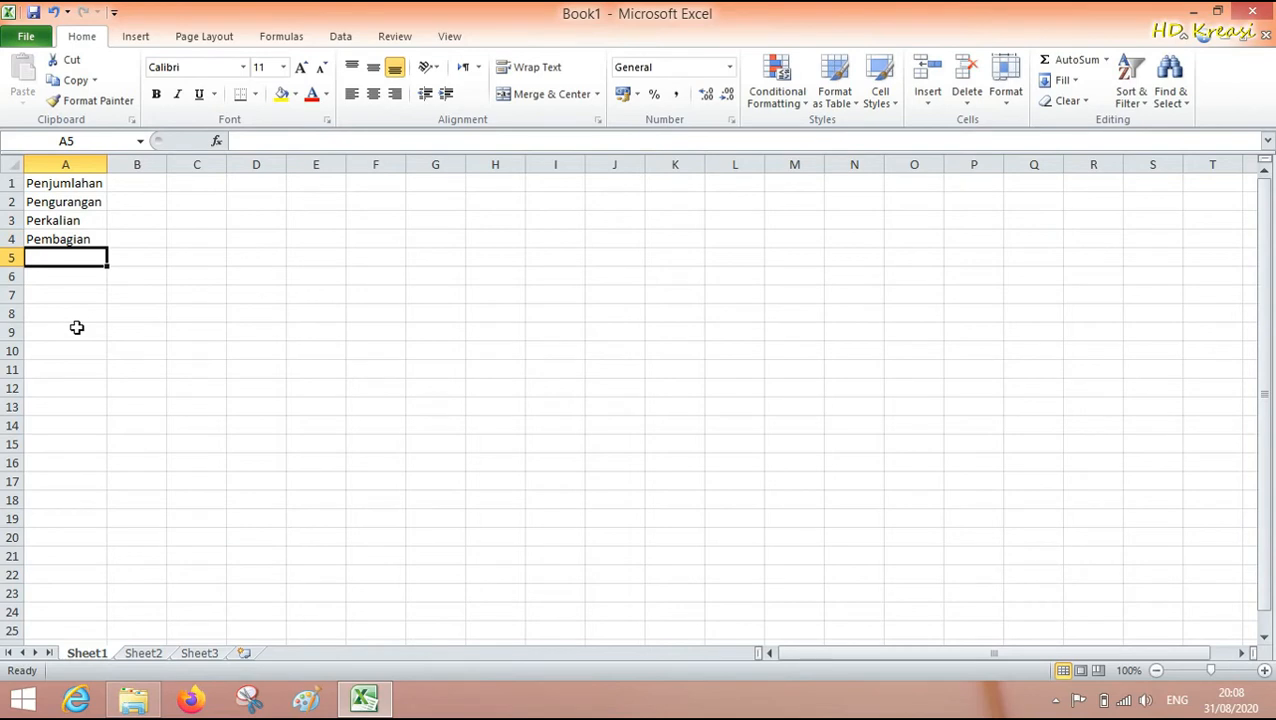
# Add the labels "Rata-Rata" in cell A5 and "Ranking" in cell A6.
pyautogui.write('Rata-Rata')
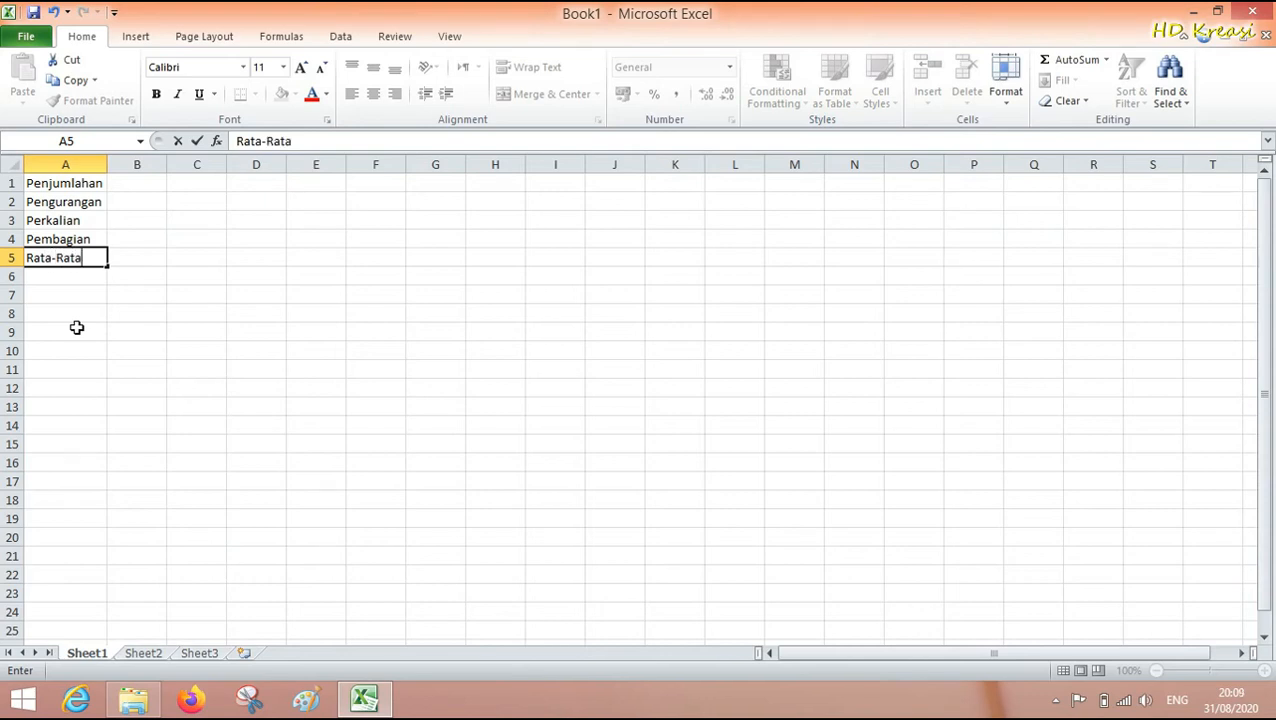
pyautogui.press('Return')
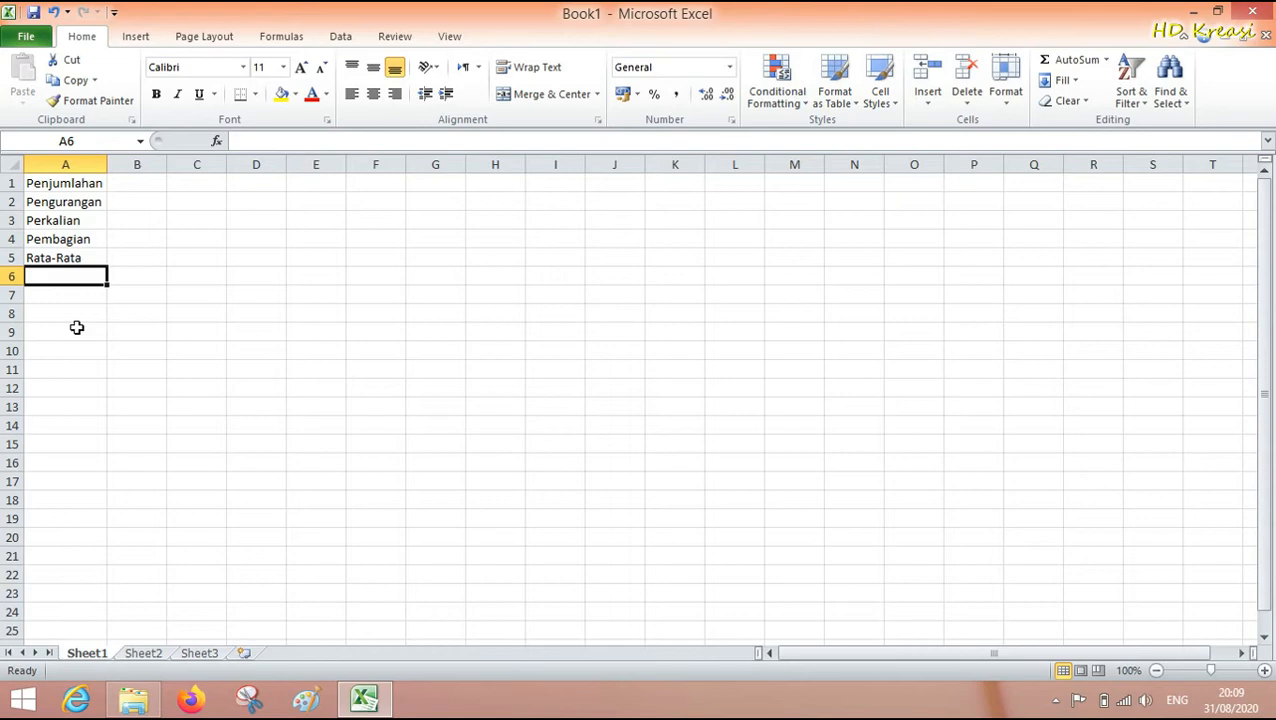
pyautogui.write('Ran')
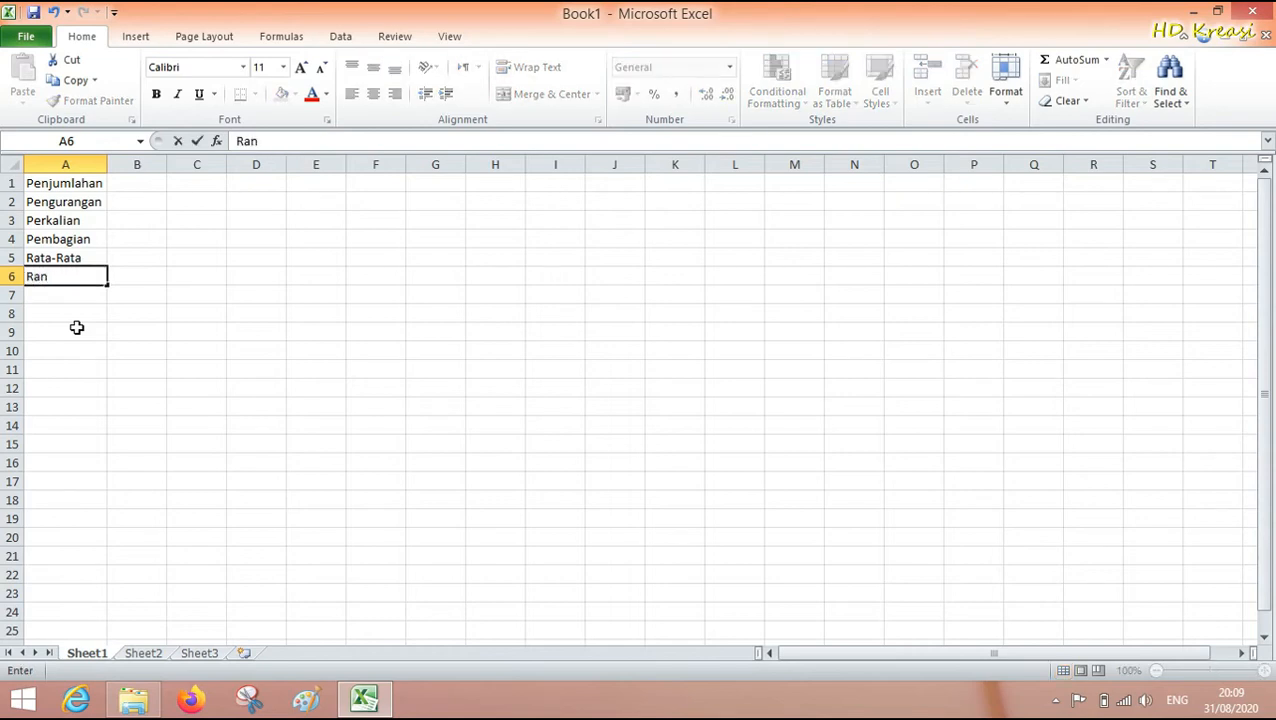
pyautogui.write('king')
pyautogui.press('Return')
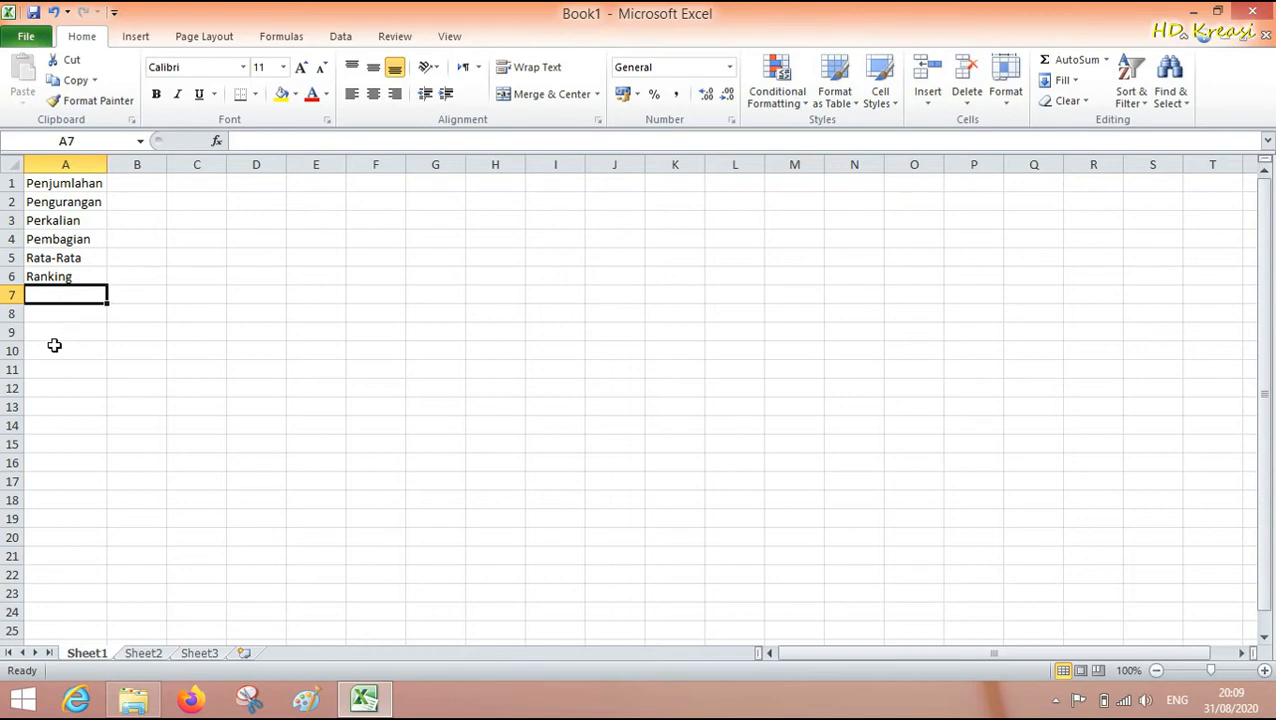
# Enter the label "Shorting/ Pengurutan" in cell A7 and fit column A's width to its text.
pyautogui.write('S')
pyautogui.write('hort')
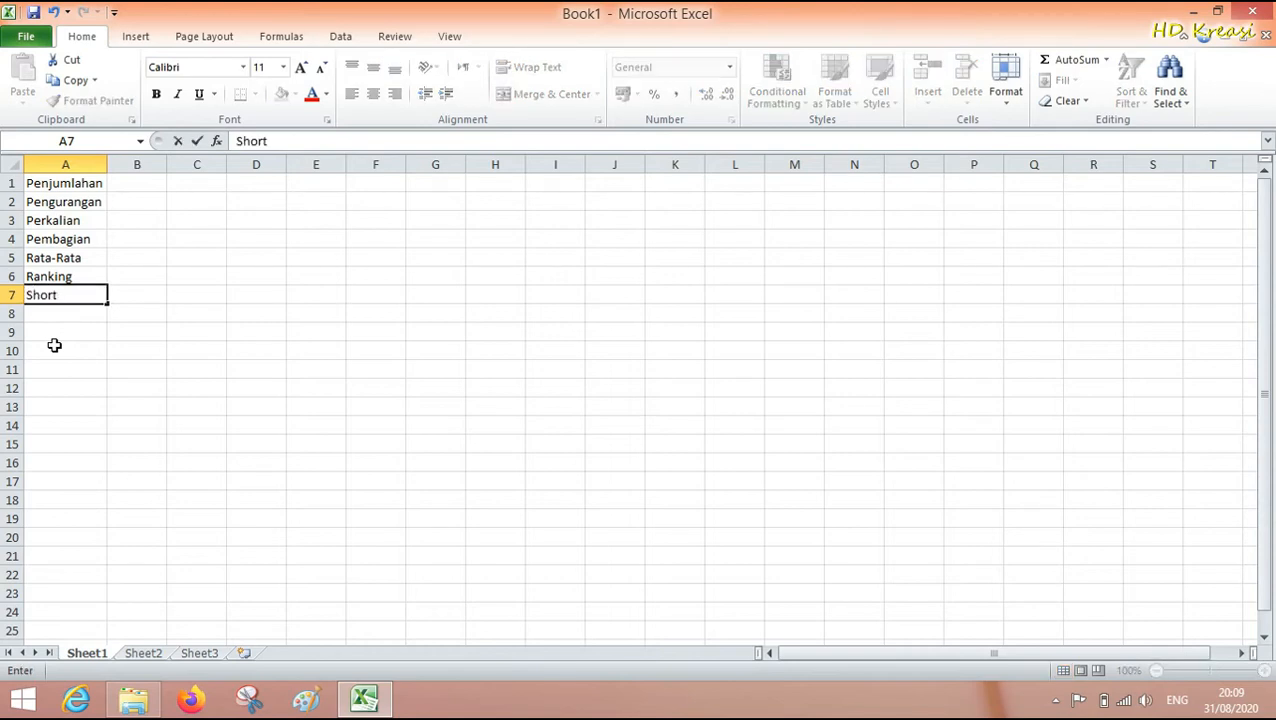
pyautogui.write('ing? Peng')
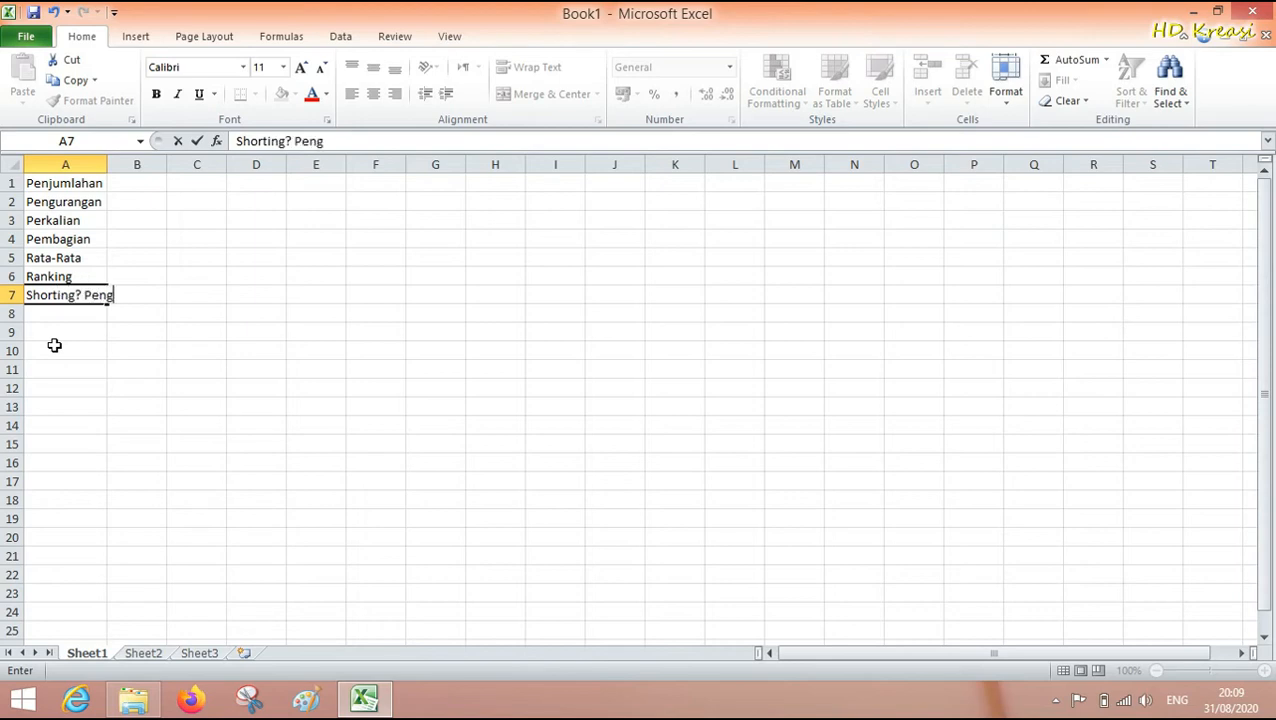
pyautogui.write('urutan')
pyautogui.click(80, 295)
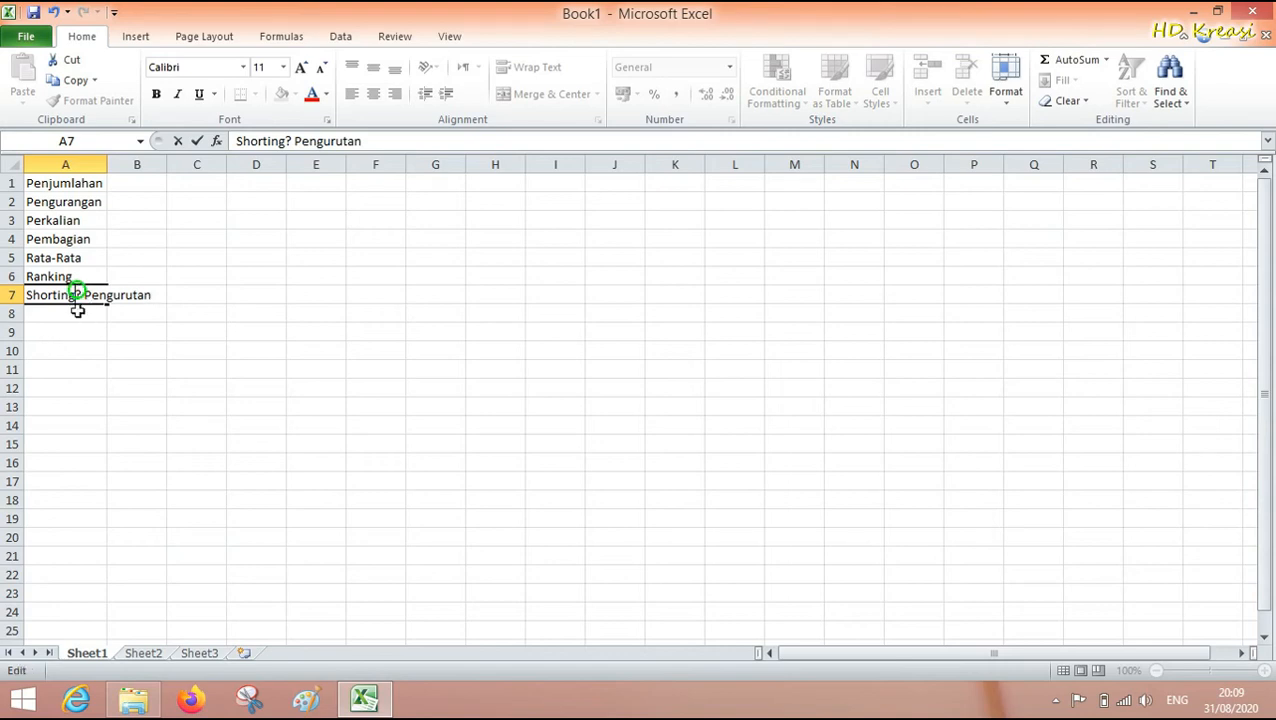
pyautogui.press('BackSpace')
pyautogui.write('/')
pyautogui.click(76, 312)
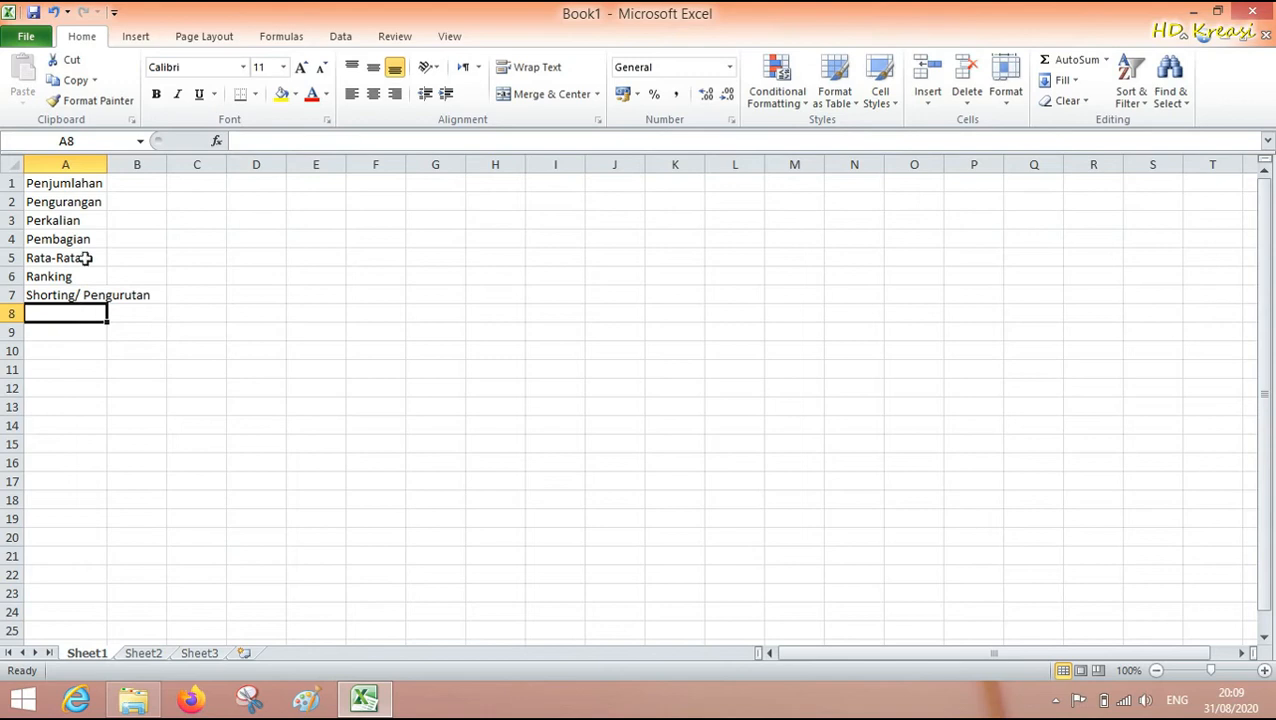
pyautogui.doubleClick(107, 164)
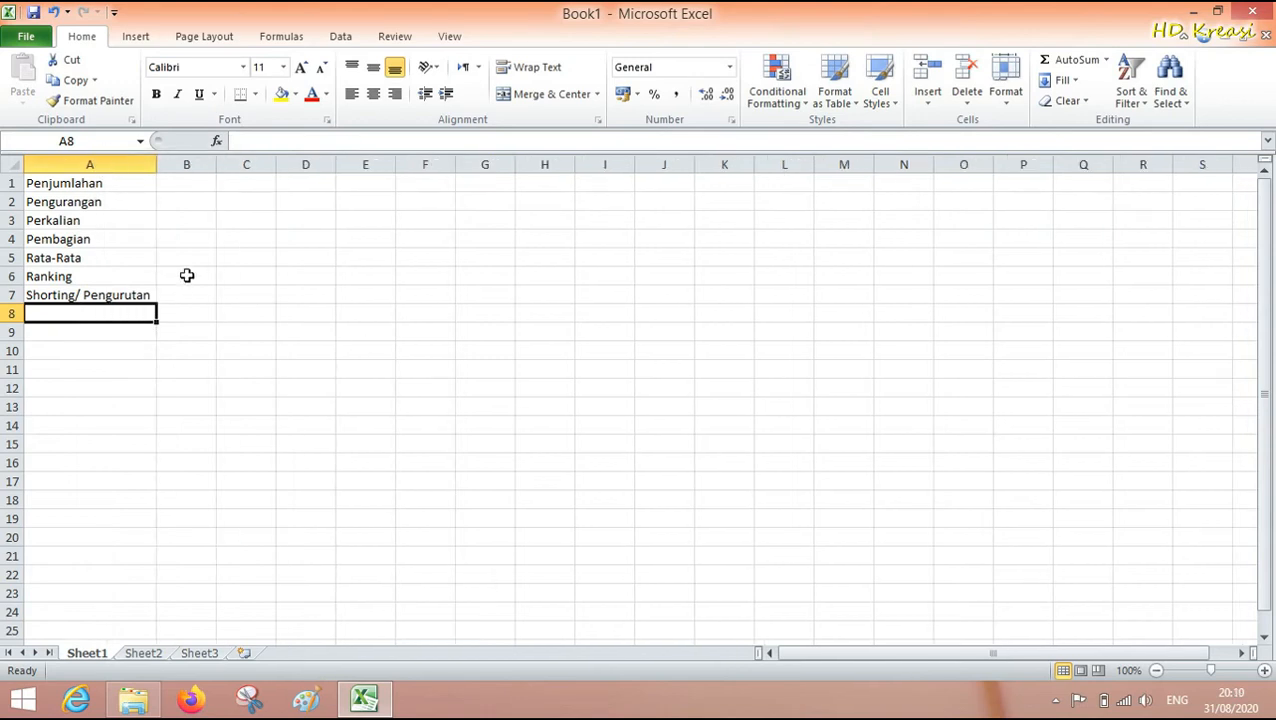
# Enter the "+" sign as text in cell B1 beside the Penjumlahan label.
pyautogui.click(113, 186)
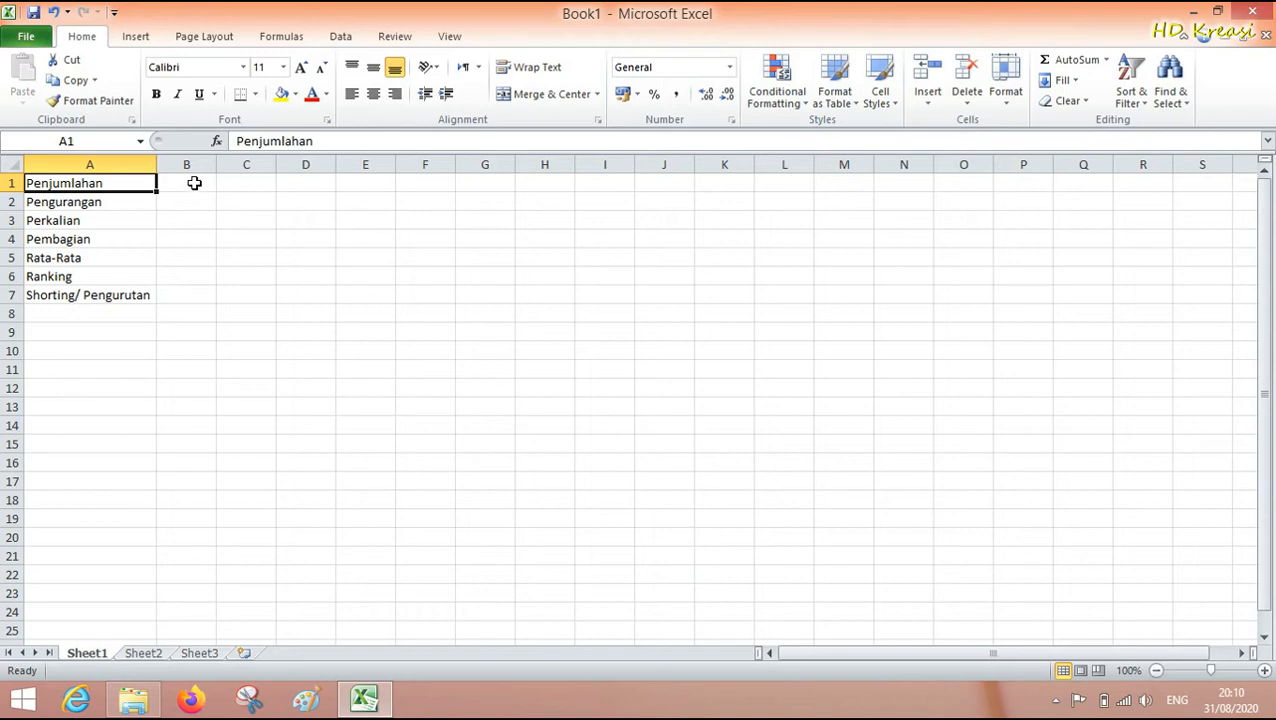
pyautogui.click(194, 183)
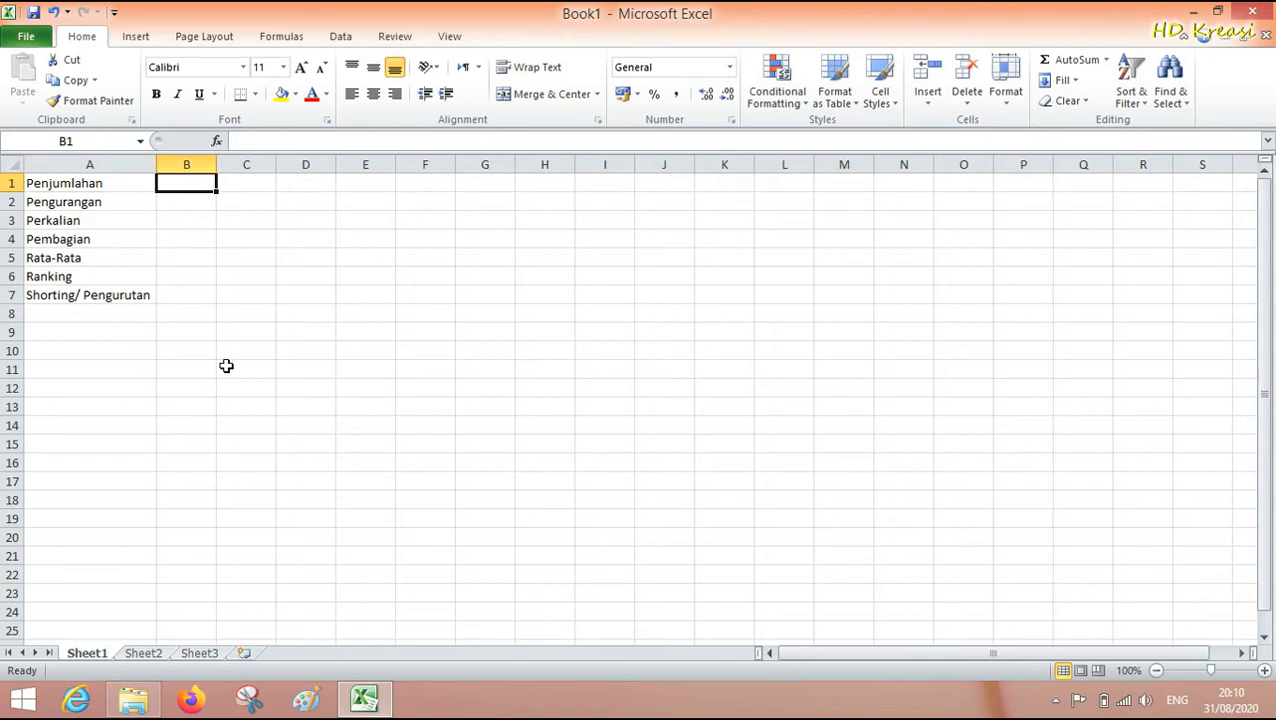
pyautogui.write('+')
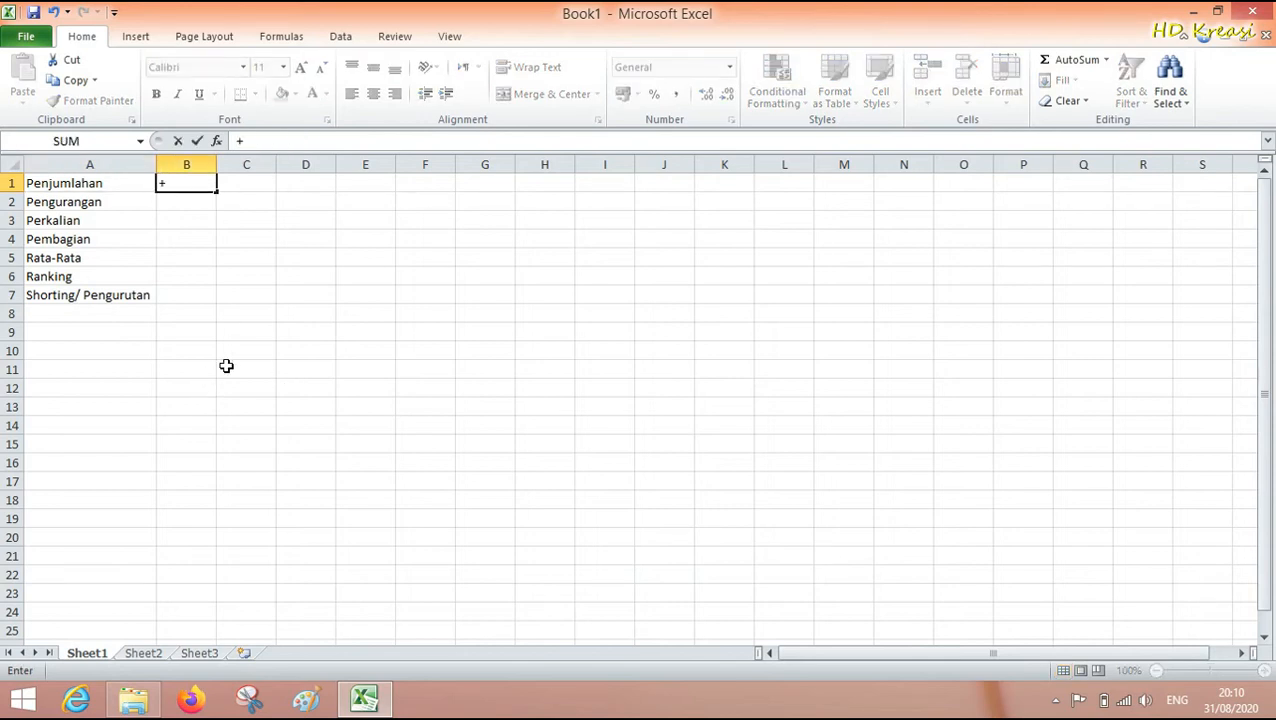
pyautogui.click(258, 189)
pyautogui.press('BackSpace')
pyautogui.press('BackSpace')
pyautogui.press('Return')
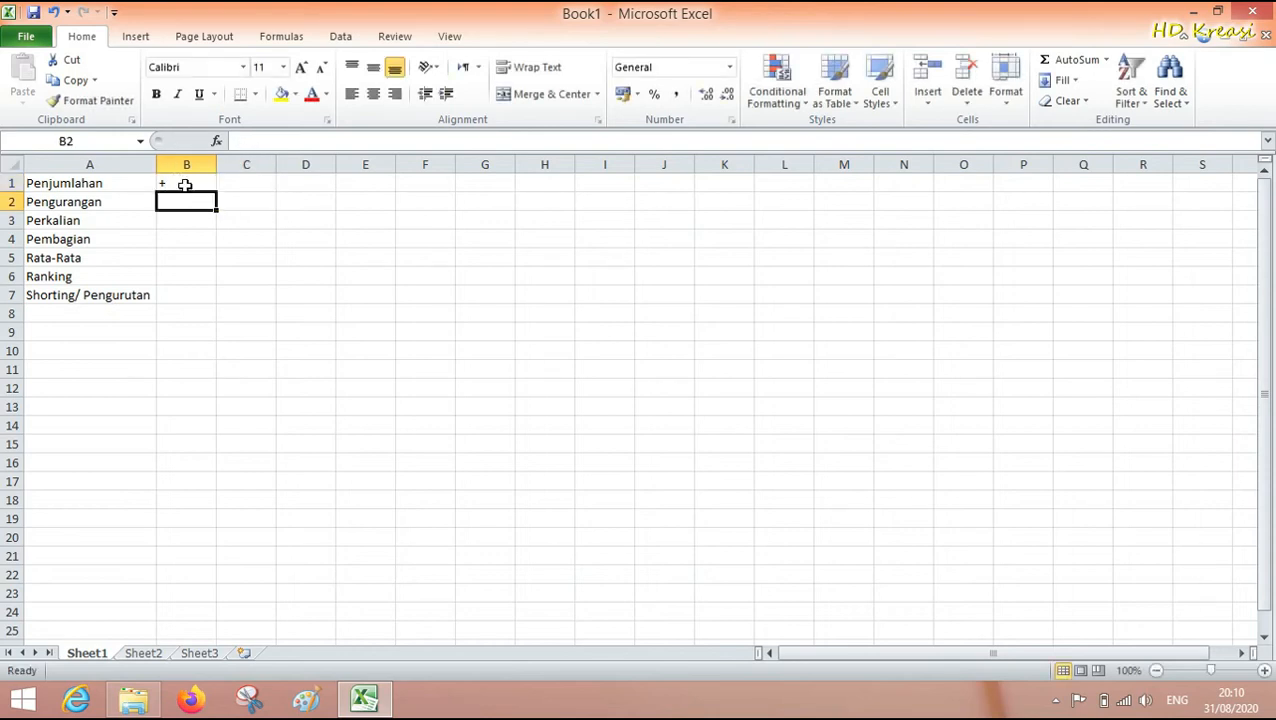
# Enter the function name "SUM" as text in cell C1.
pyautogui.click(249, 186)
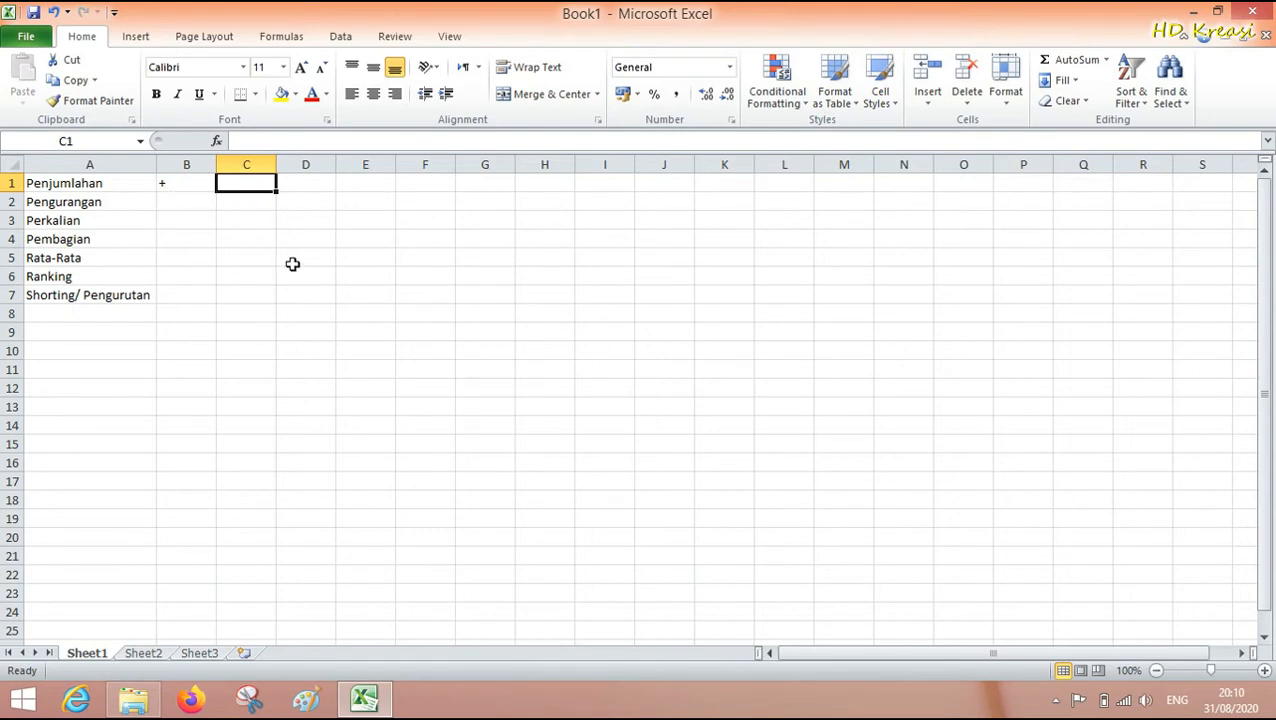
pyautogui.write('SUM')
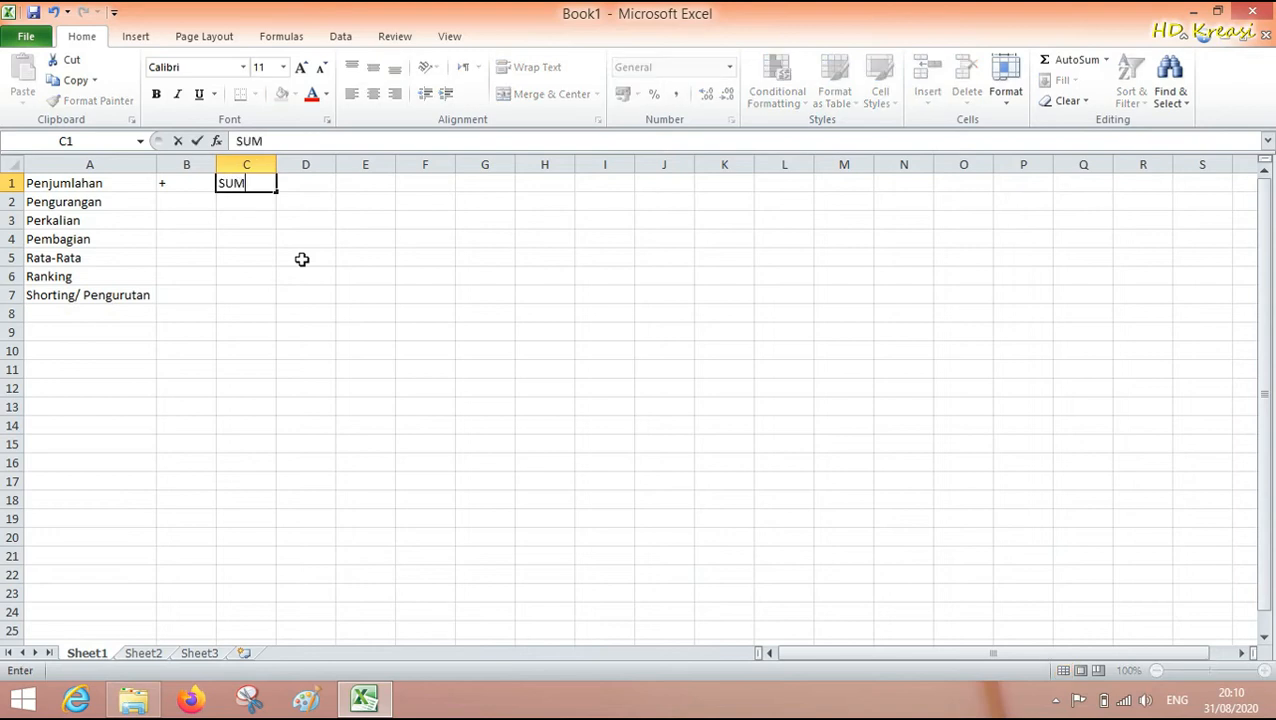
pyautogui.press('Return')
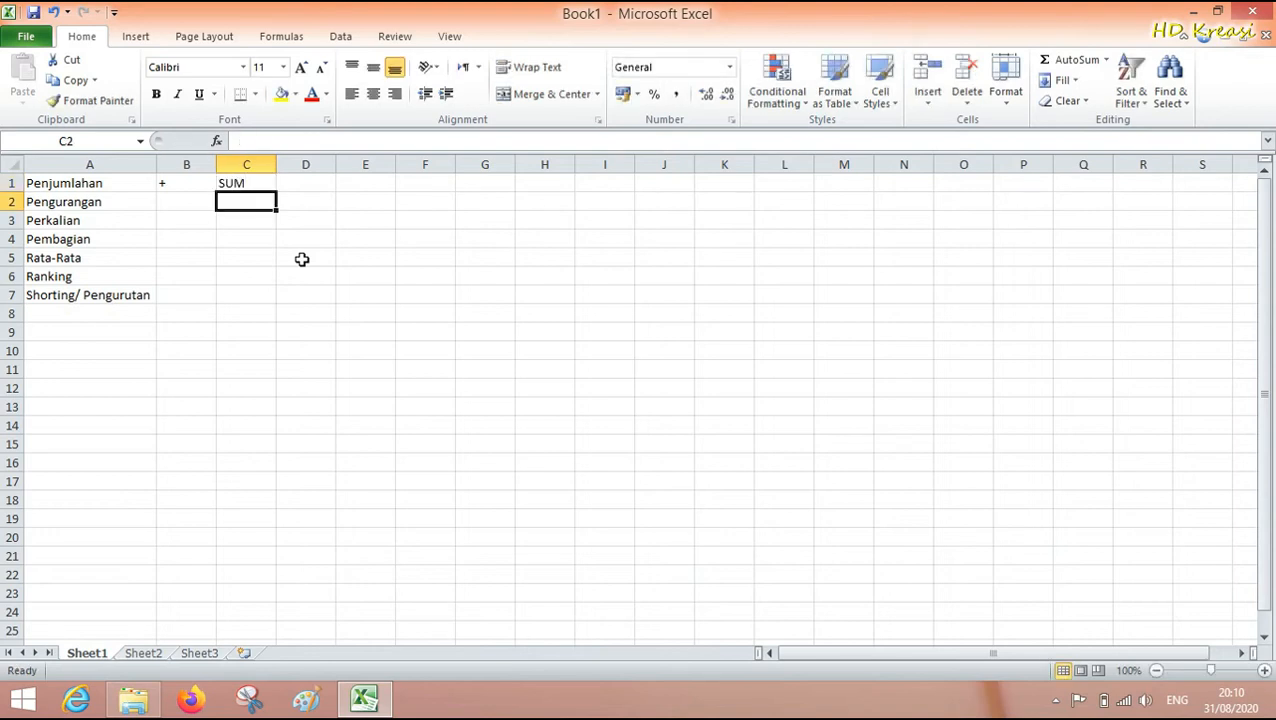
pyautogui.click(259, 183)
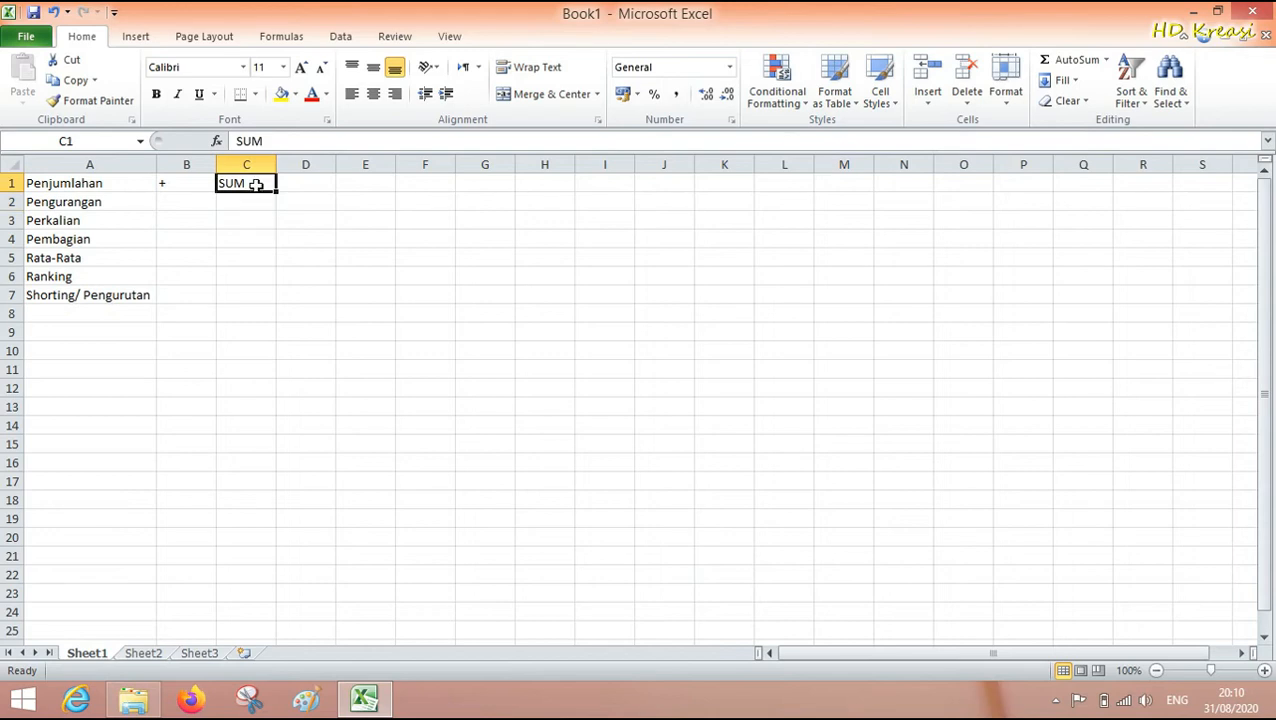
# Enter the word "SUMMARY" in cell D1 and clear that cell again.
pyautogui.click(310, 180)
pyautogui.write('SU')
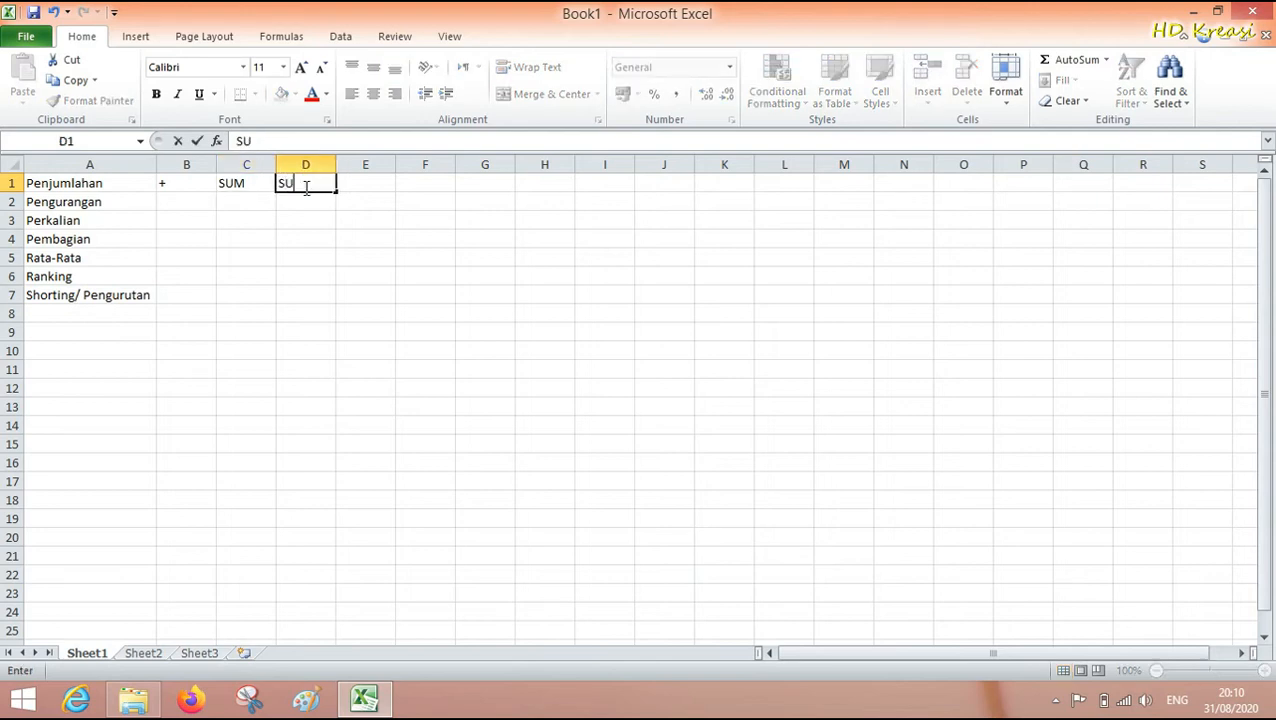
pyautogui.write('MMARY')
pyautogui.press('Return')
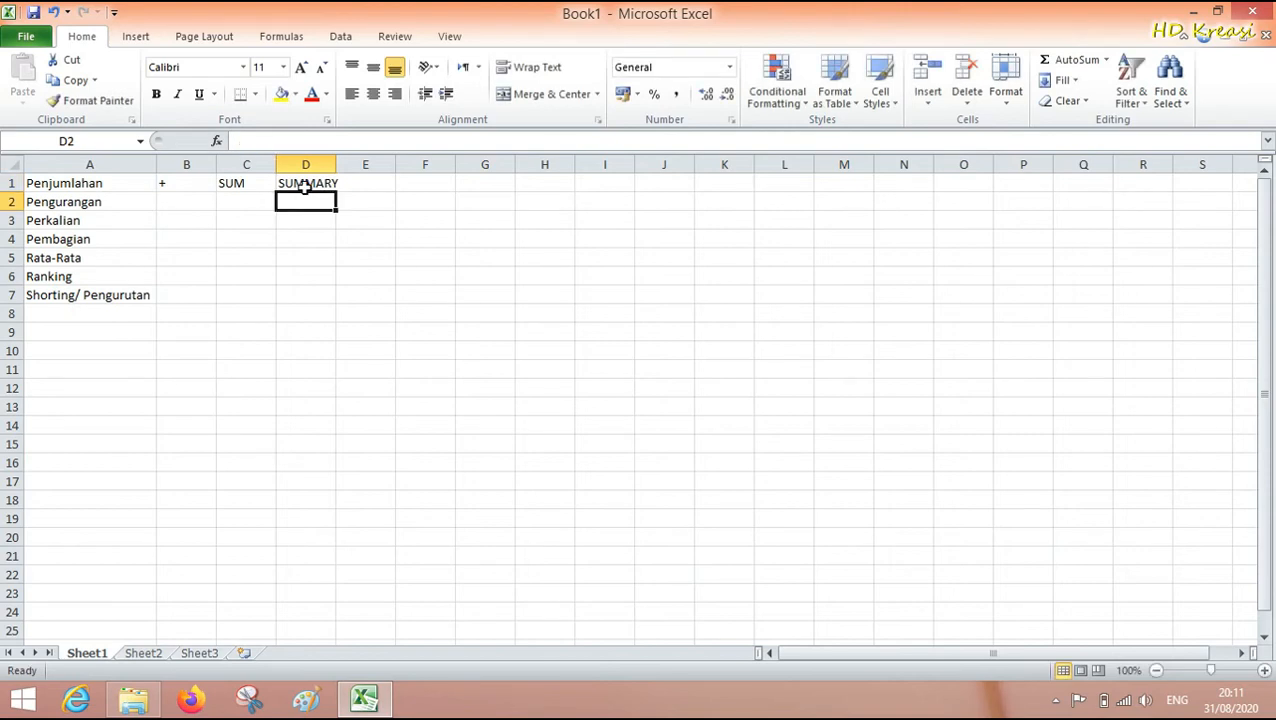
pyautogui.click(305, 186)
pyautogui.click(245, 184)
pyautogui.click(306, 186)
pyautogui.press('Delete')
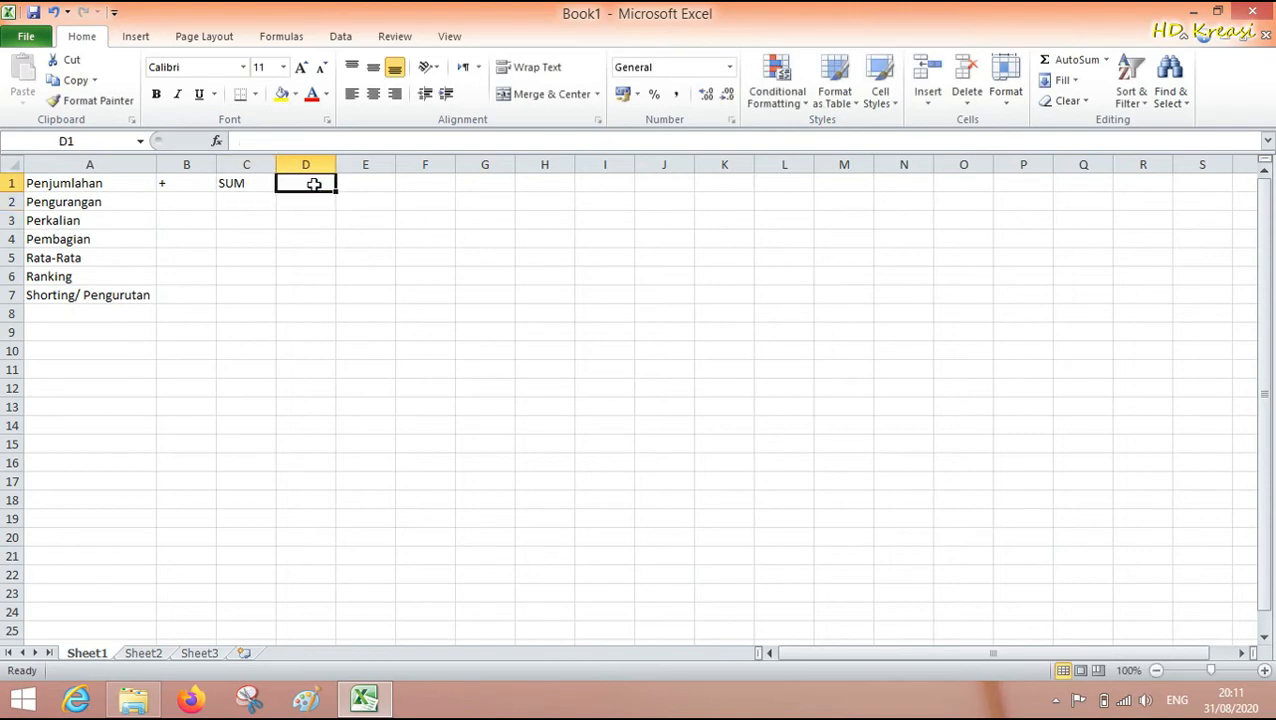
pyautogui.click(168, 183)
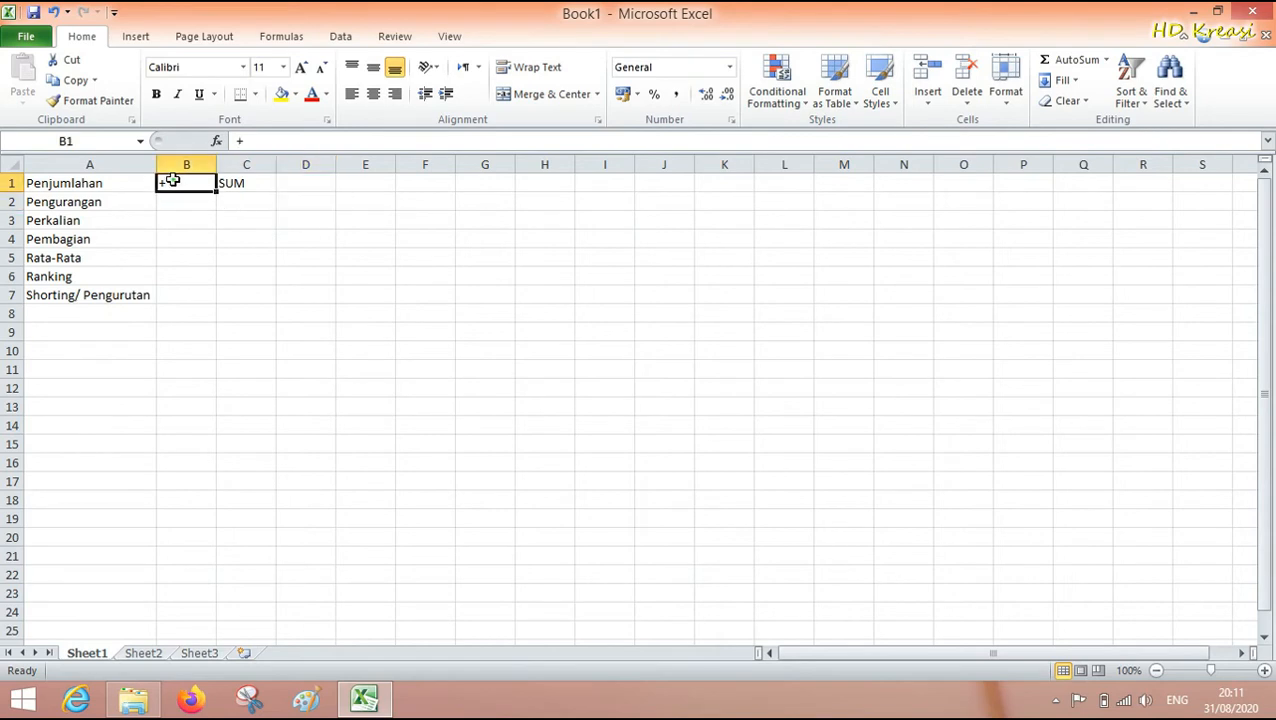
pyautogui.click(232, 183)
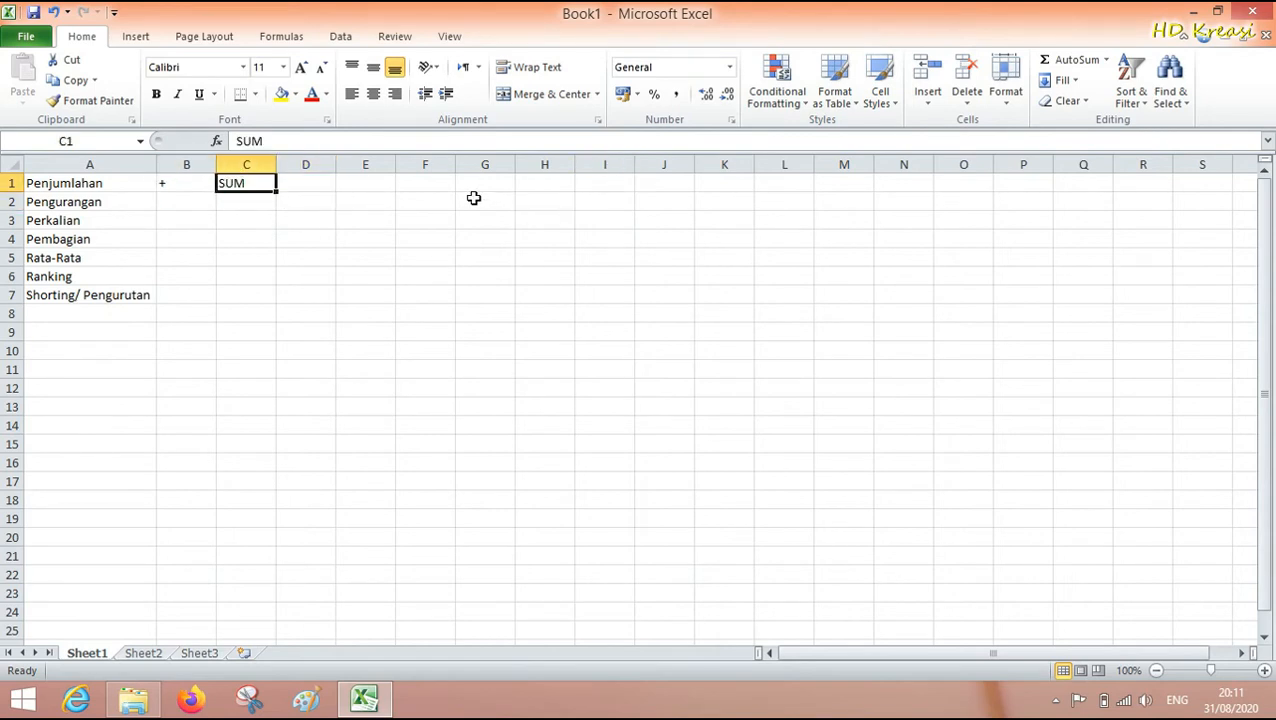
pyautogui.click(307, 184)
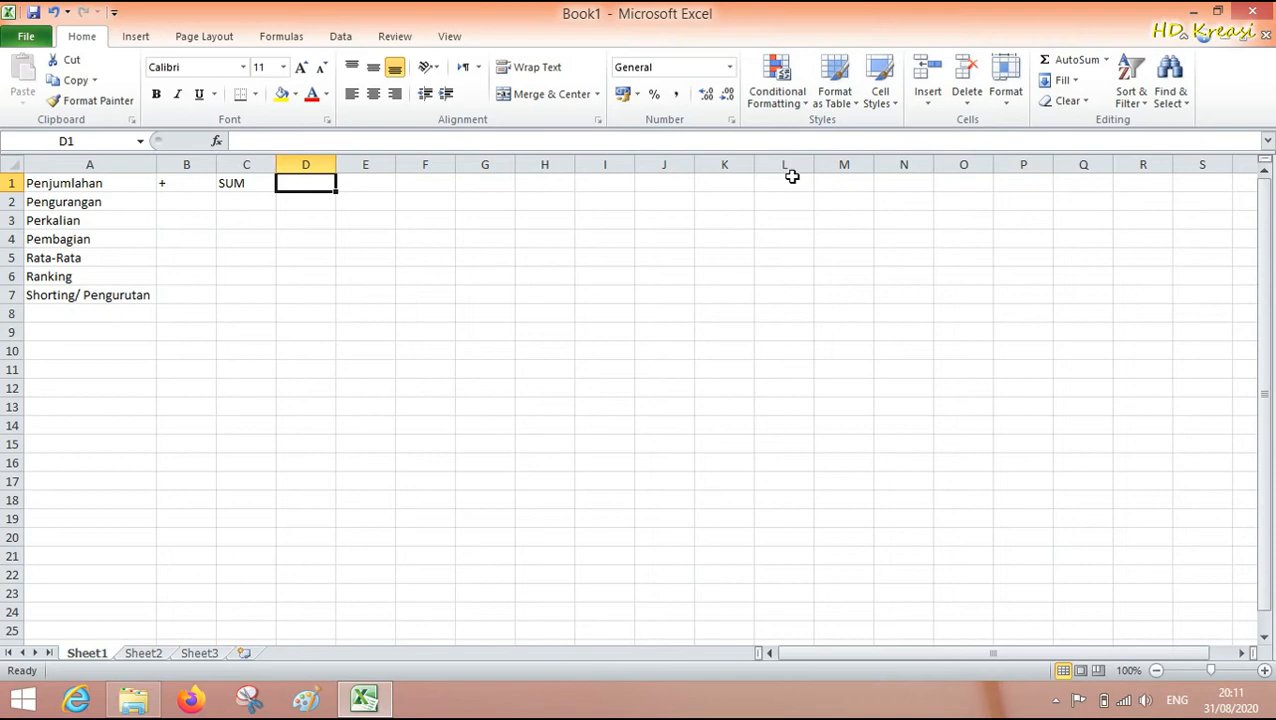
# Enter the sample numbers 25, 35, 20, 15, 70, 80 and 95 in cells K1 to K7.
pyautogui.click(712, 182)
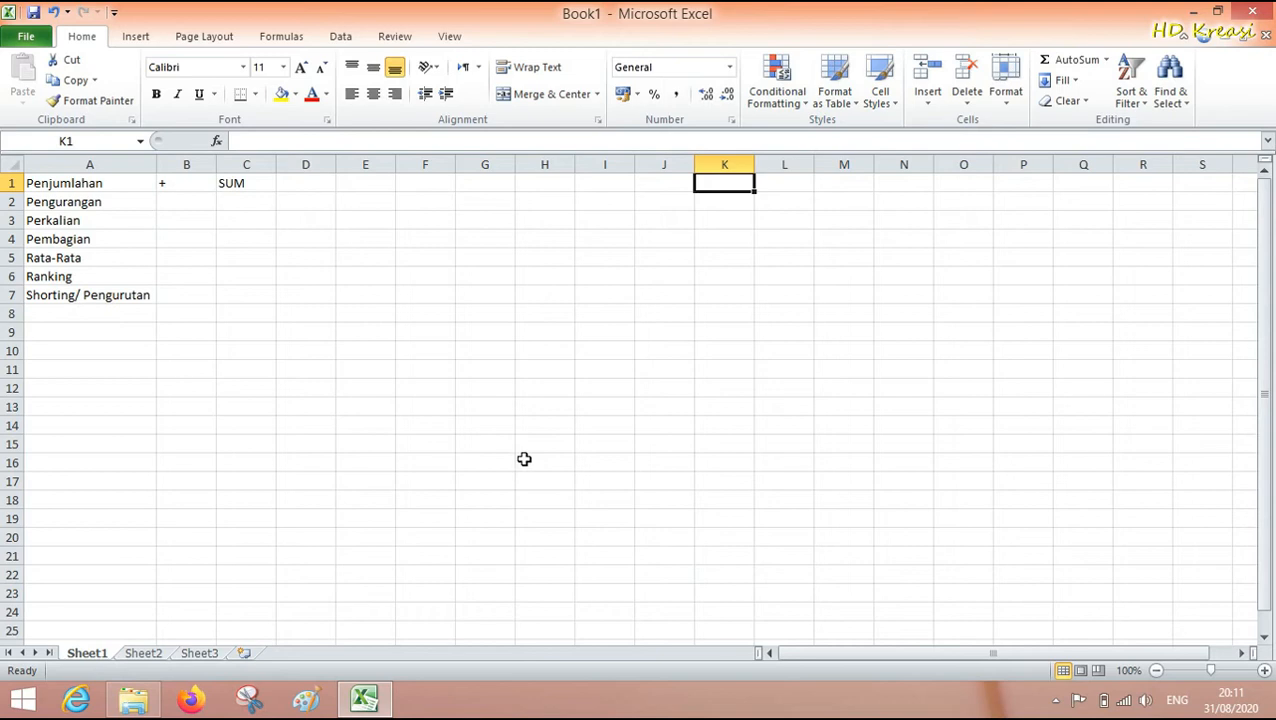
pyautogui.write('25')
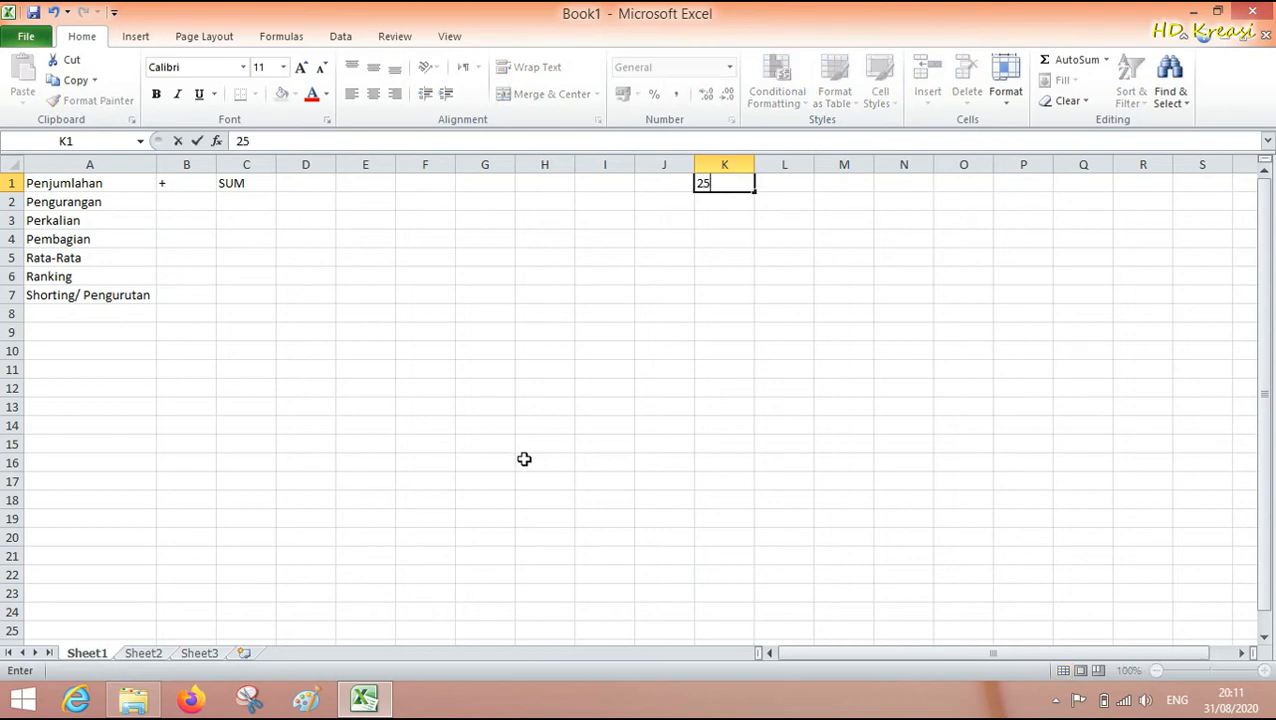
pyautogui.press('Return')
pyautogui.write('35')
pyautogui.press('Return')
pyautogui.write('20')
pyautogui.press('Return')
pyautogui.write('15')
pyautogui.press('Return')
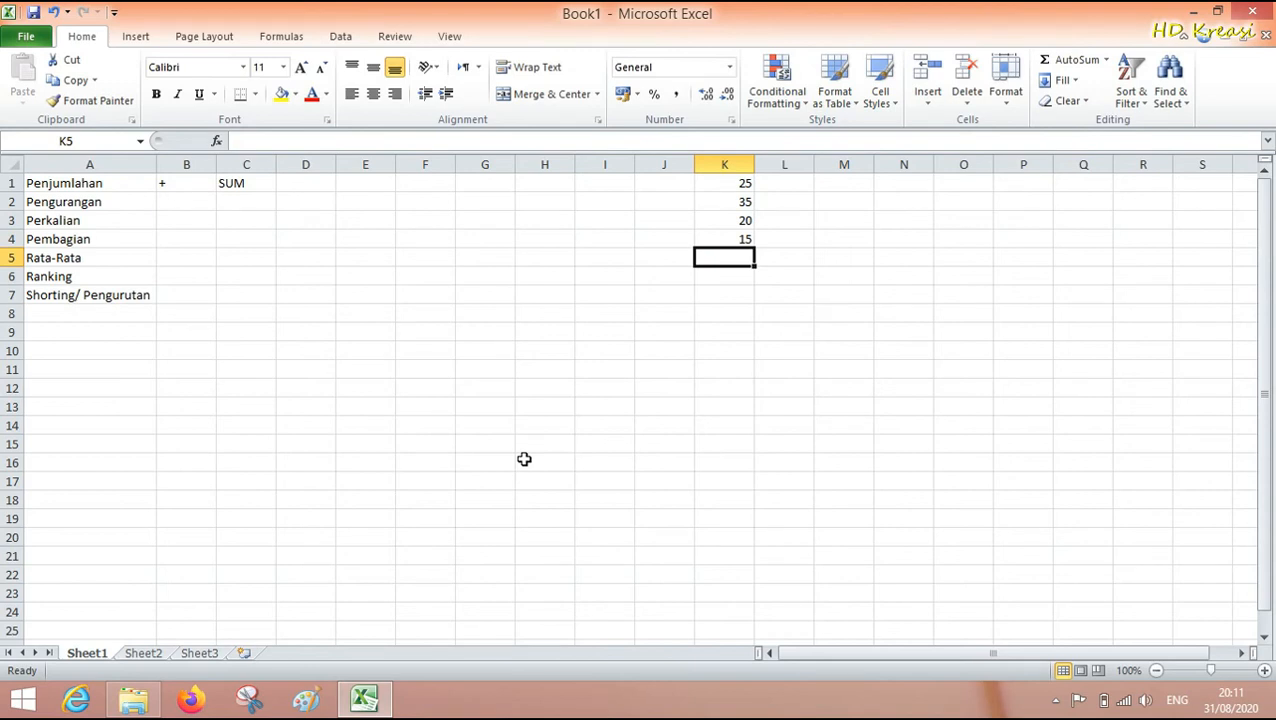
pyautogui.write('70')
pyautogui.press('Return')
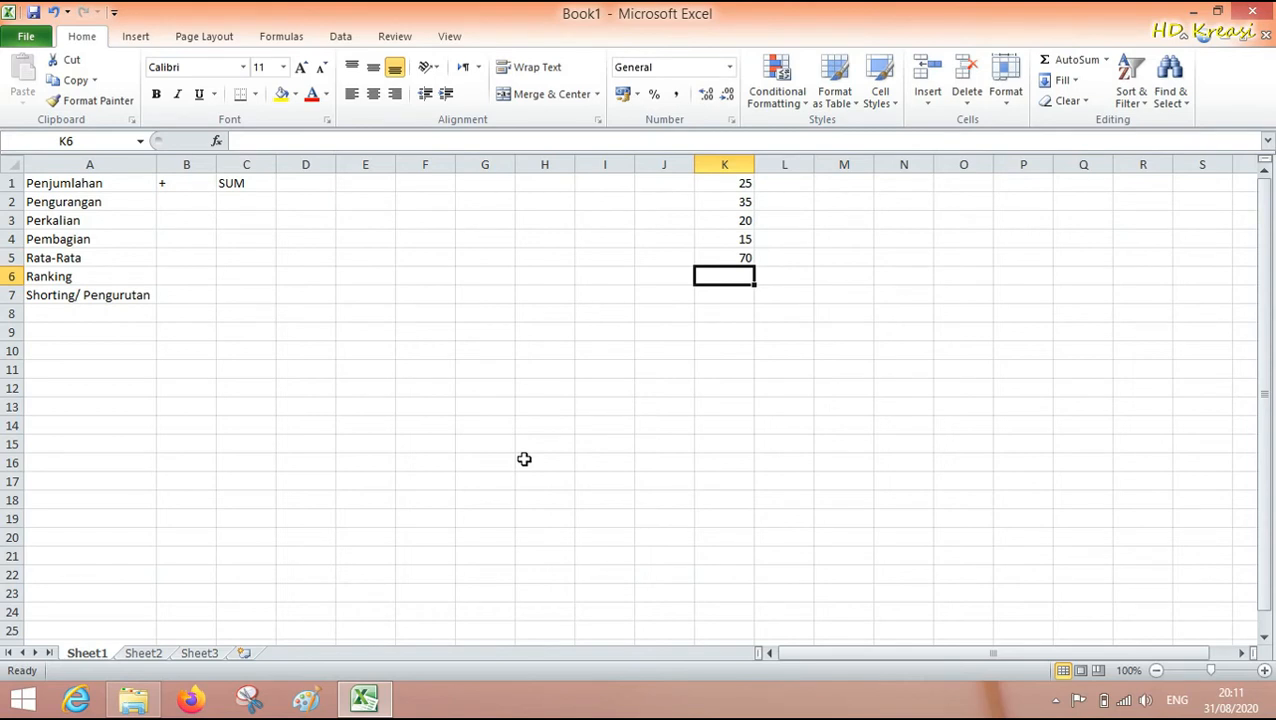
pyautogui.write('80')
pyautogui.press('Return')
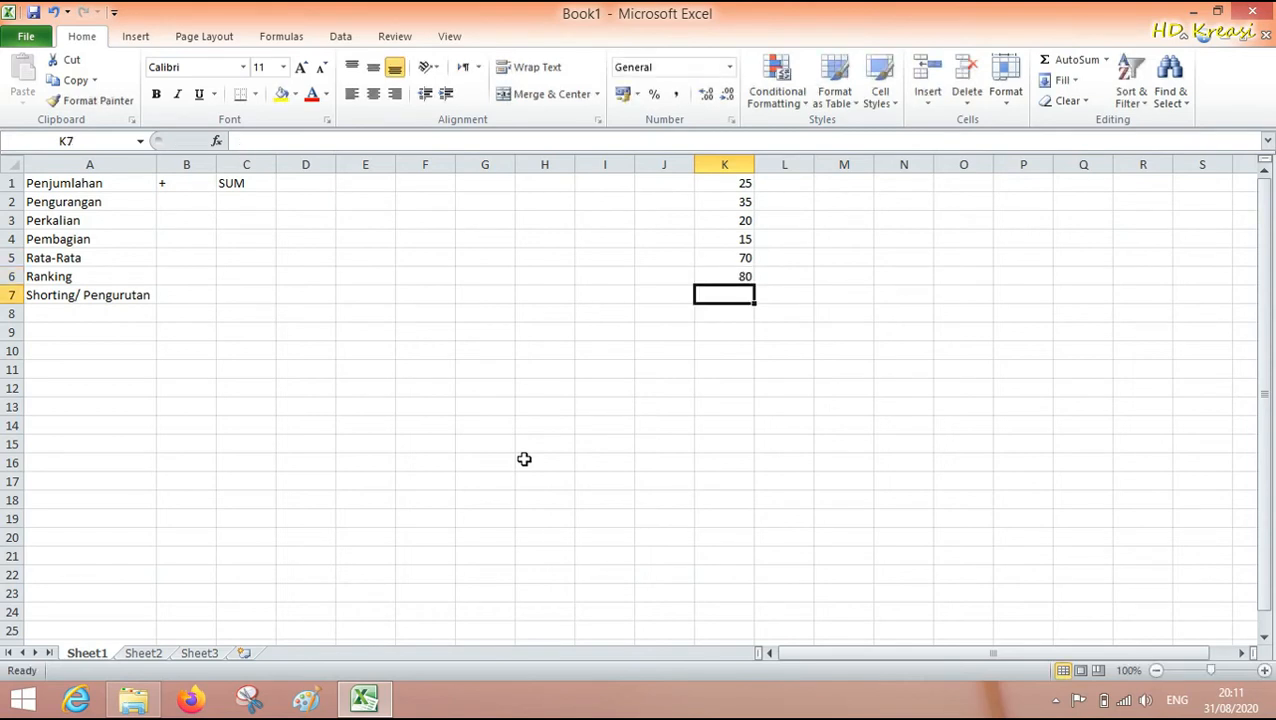
pyautogui.write('95')
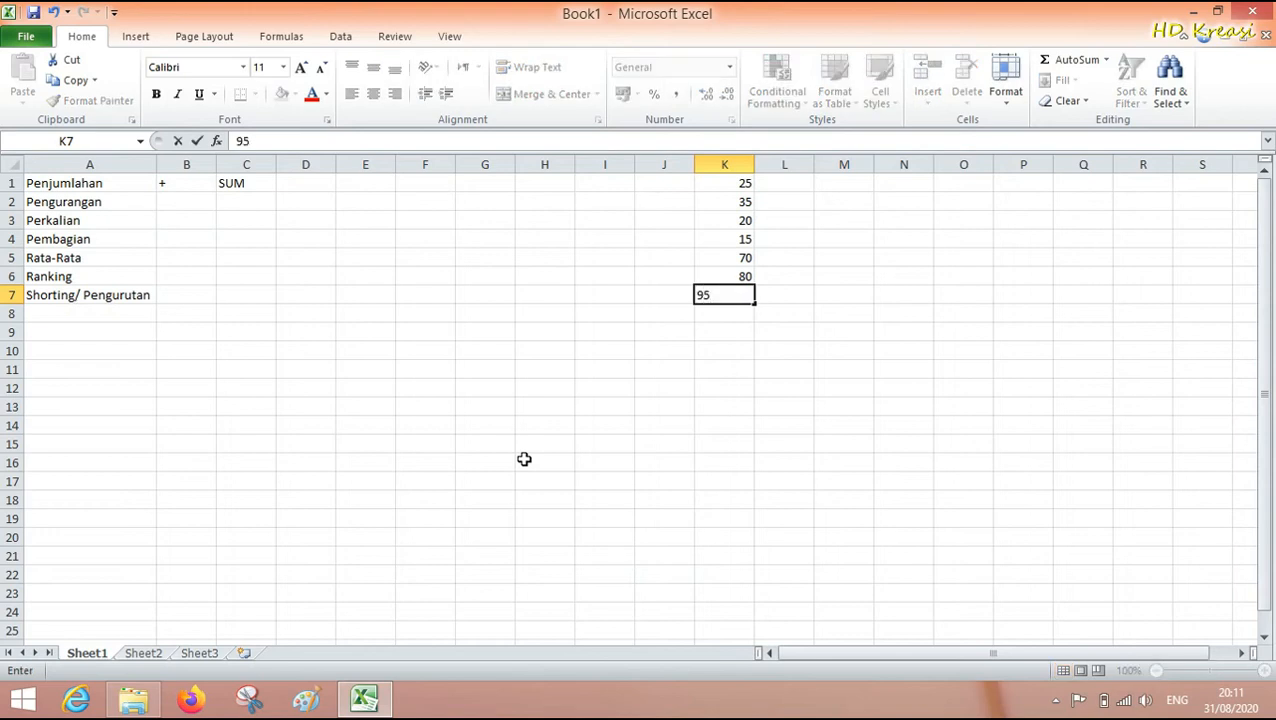
pyautogui.press('Return')
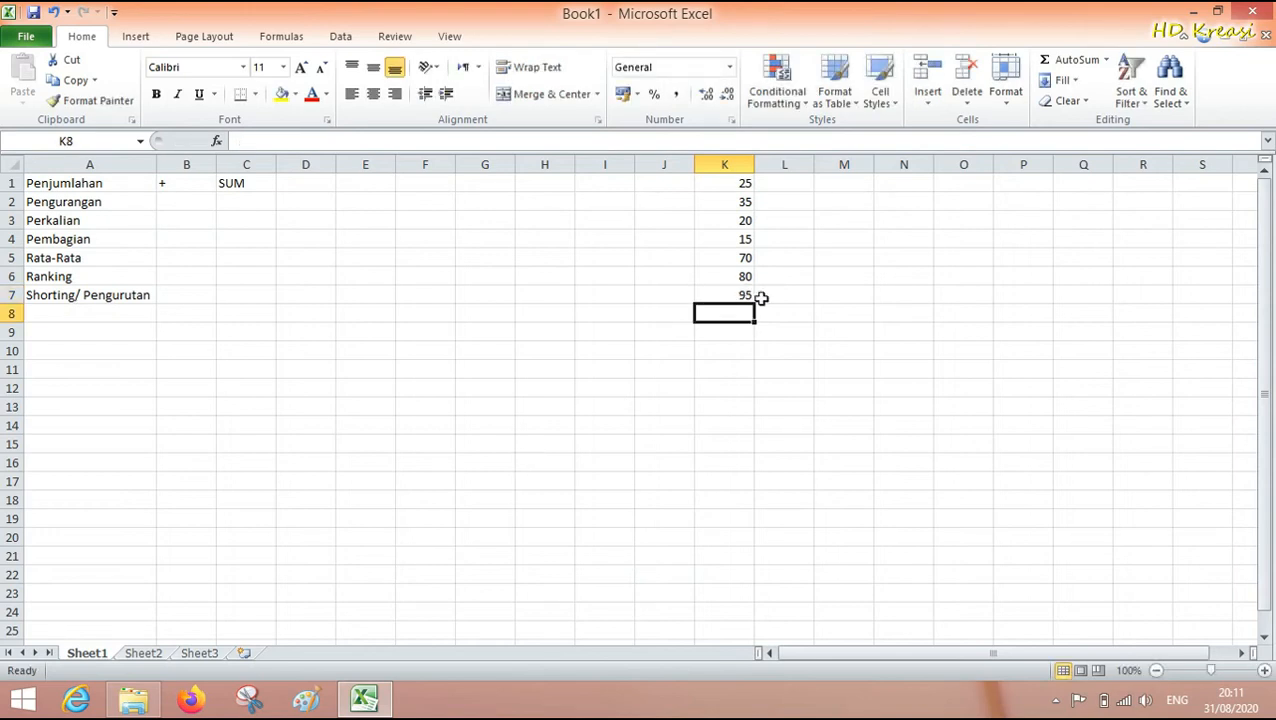
pyautogui.moveTo(737, 183); pyautogui.dragTo(736, 294)
pyautogui.click(727, 183)
pyautogui.click(731, 202)
pyautogui.click(724, 244)
pyautogui.click(728, 293)
pyautogui.moveTo(733, 185); pyautogui.dragTo(732, 296)
pyautogui.click(796, 252)
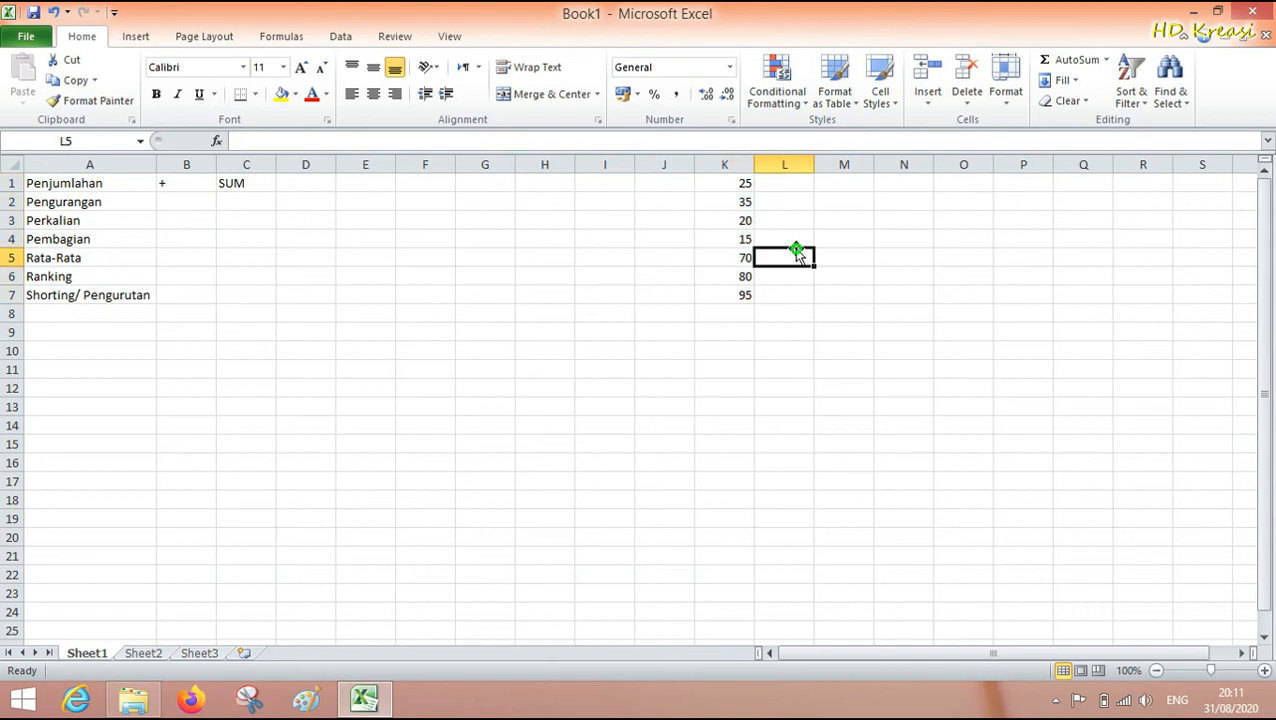
pyautogui.click(735, 185)
pyautogui.click(745, 312)
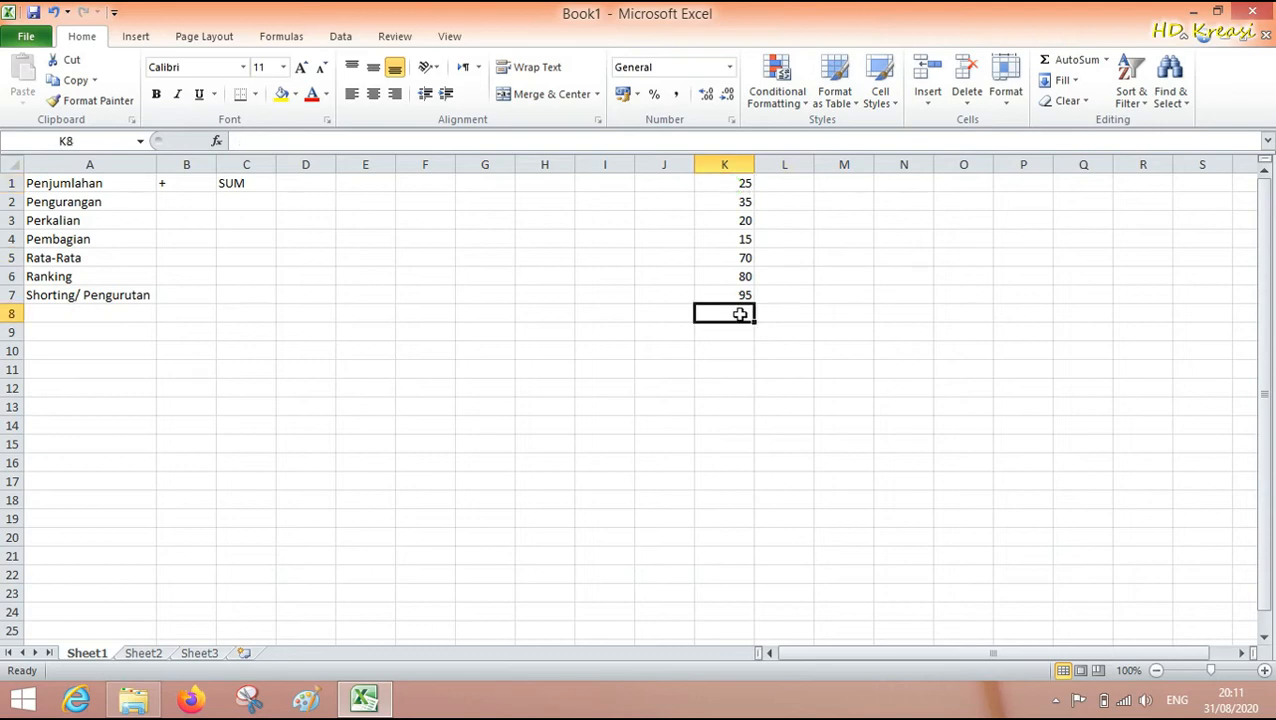
pyautogui.click(186, 186)
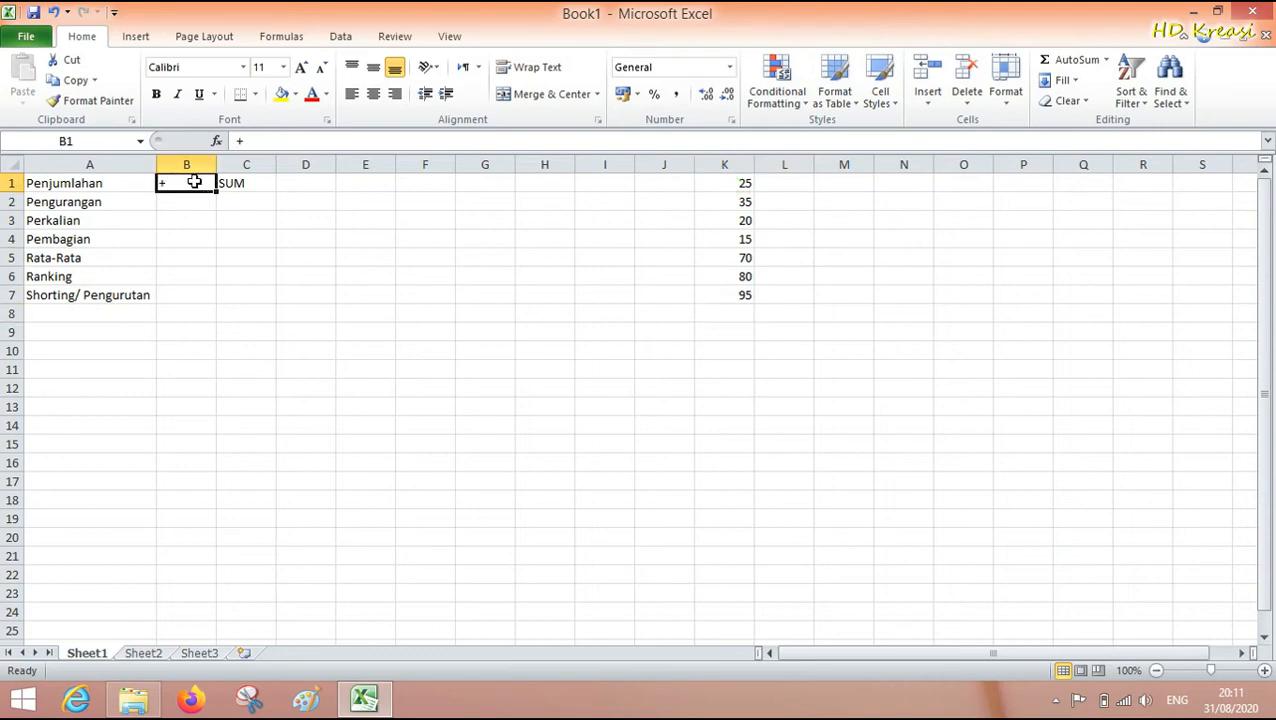
pyautogui.click(236, 184)
pyautogui.click(735, 183)
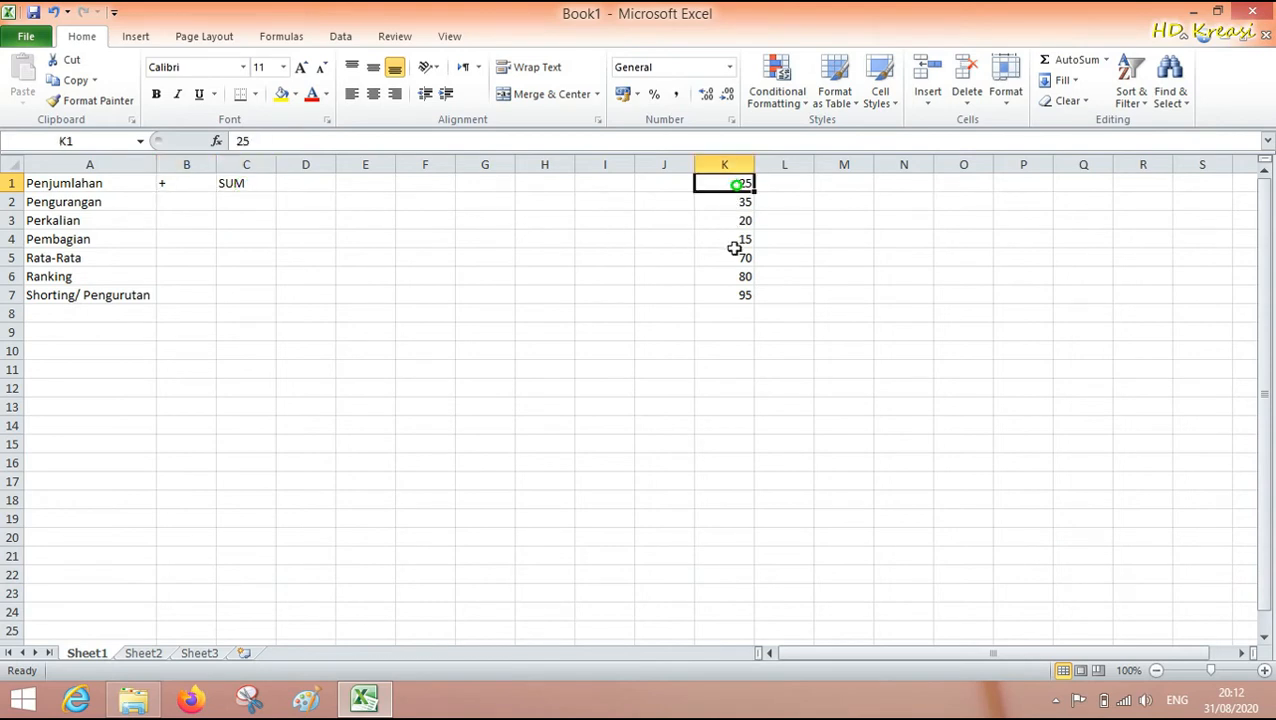
pyautogui.click(721, 316)
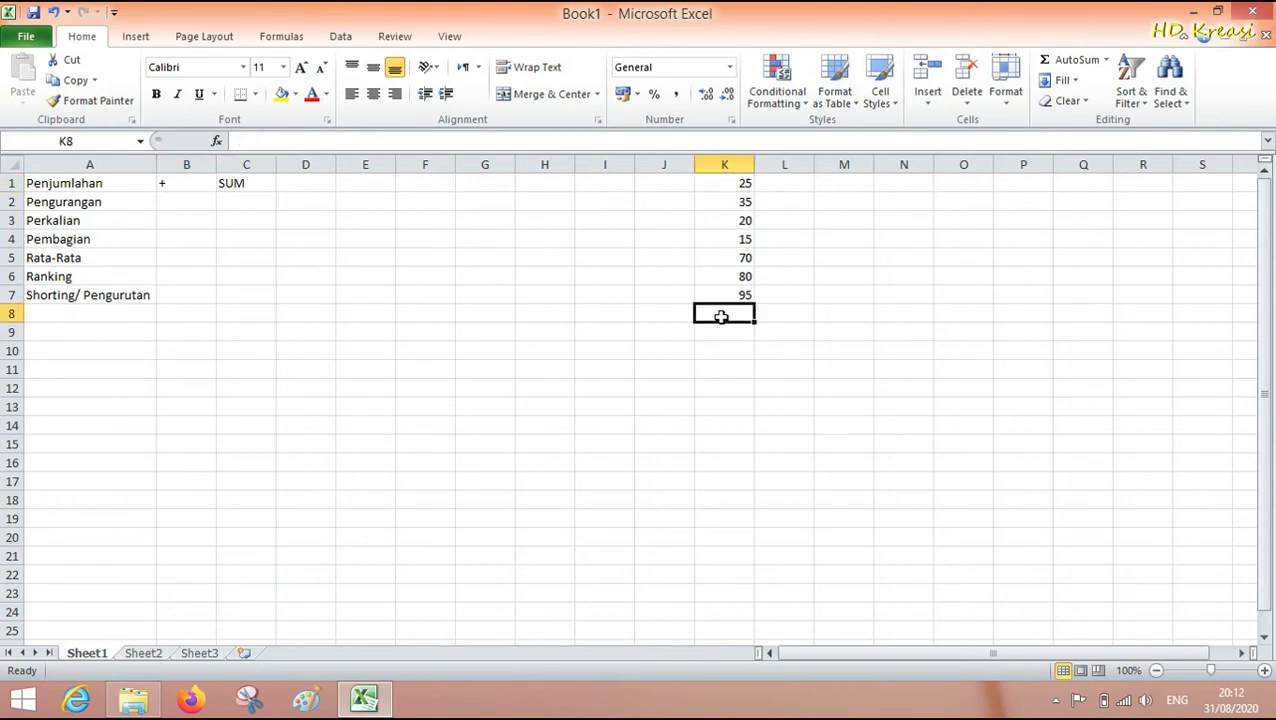
# Enter the label "TOTAL" in cell J8, beside the cell below the sample numbers.
pyautogui.click(669, 314)
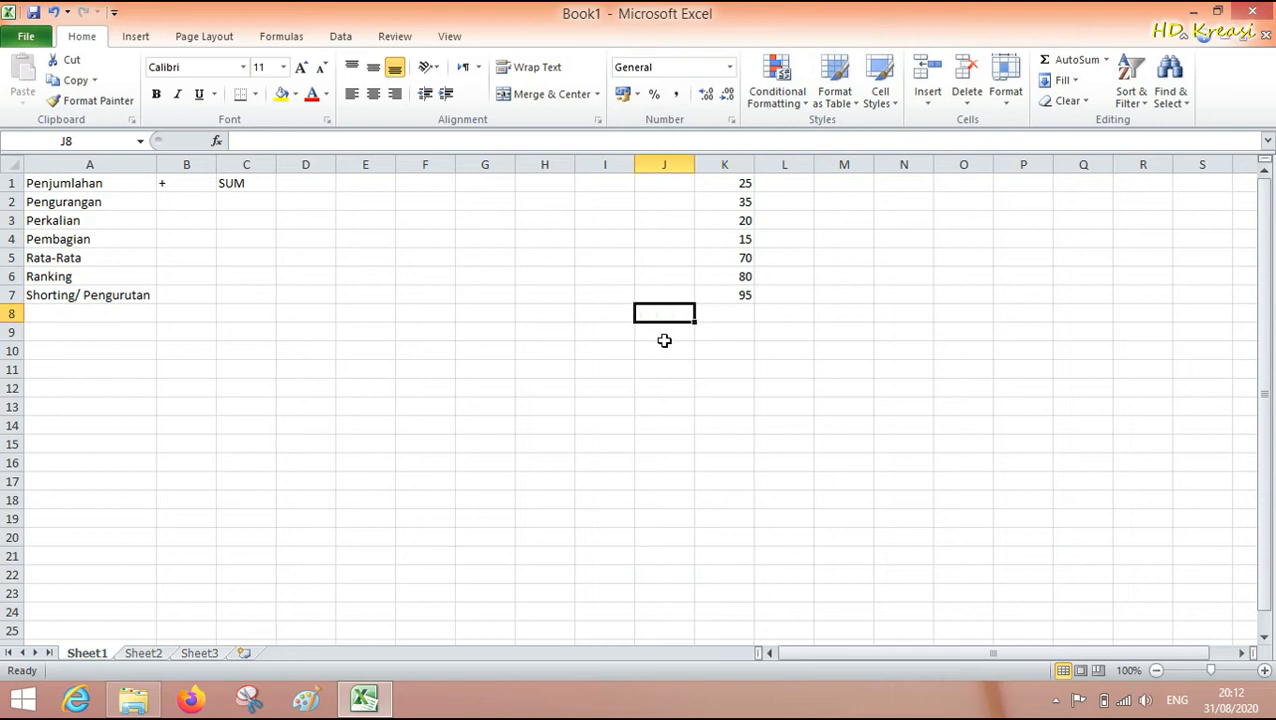
pyautogui.write('TOTAL')
pyautogui.press('Tab')
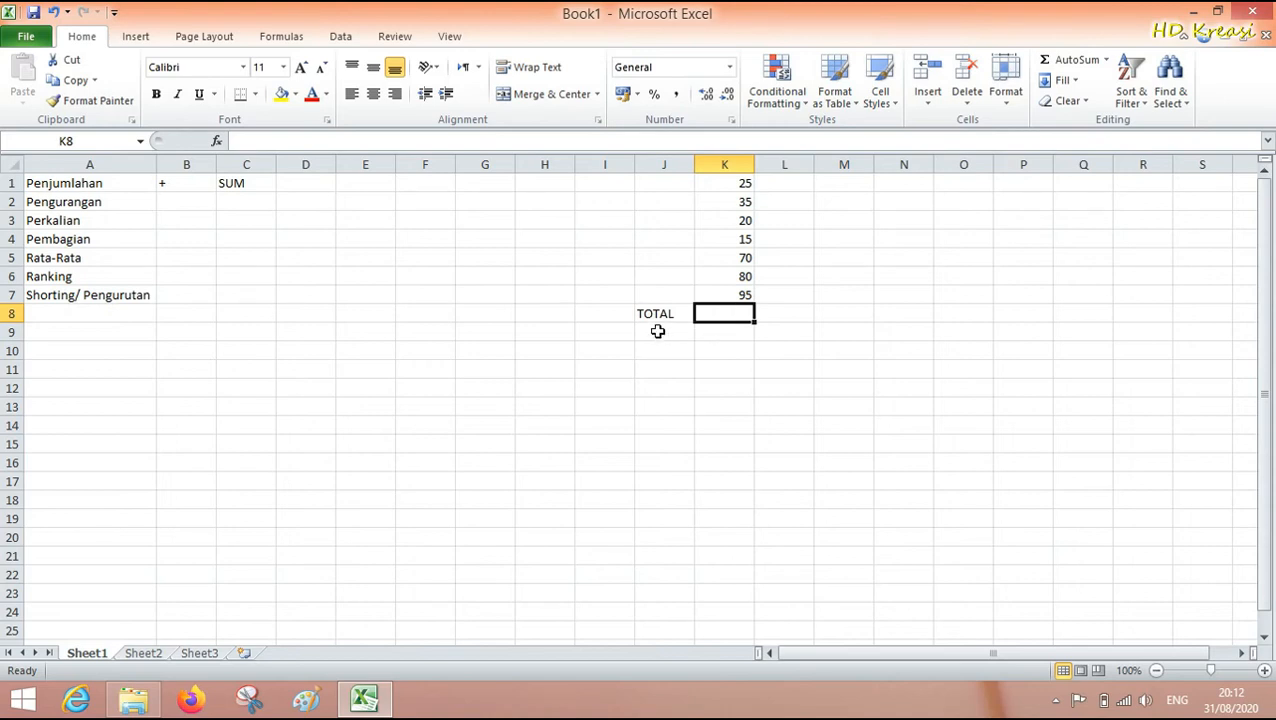
pyautogui.click(663, 316)
# Enter the addition formula =K1+K2+K3+K4+K5+K6+K7 in cell K8, adding each number with the plus operator.
pyautogui.click(728, 318)
pyautogui.click(729, 331)
pyautogui.click(728, 316)
pyautogui.write('=')
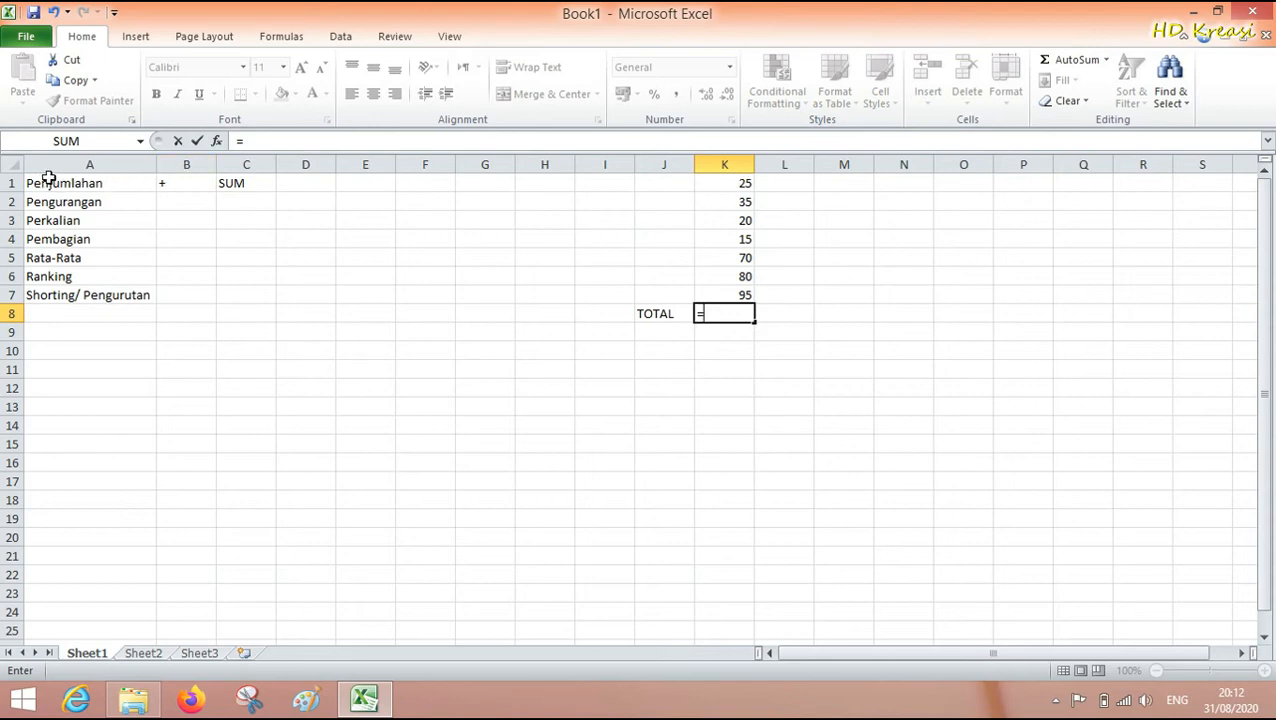
pyautogui.click(721, 184)
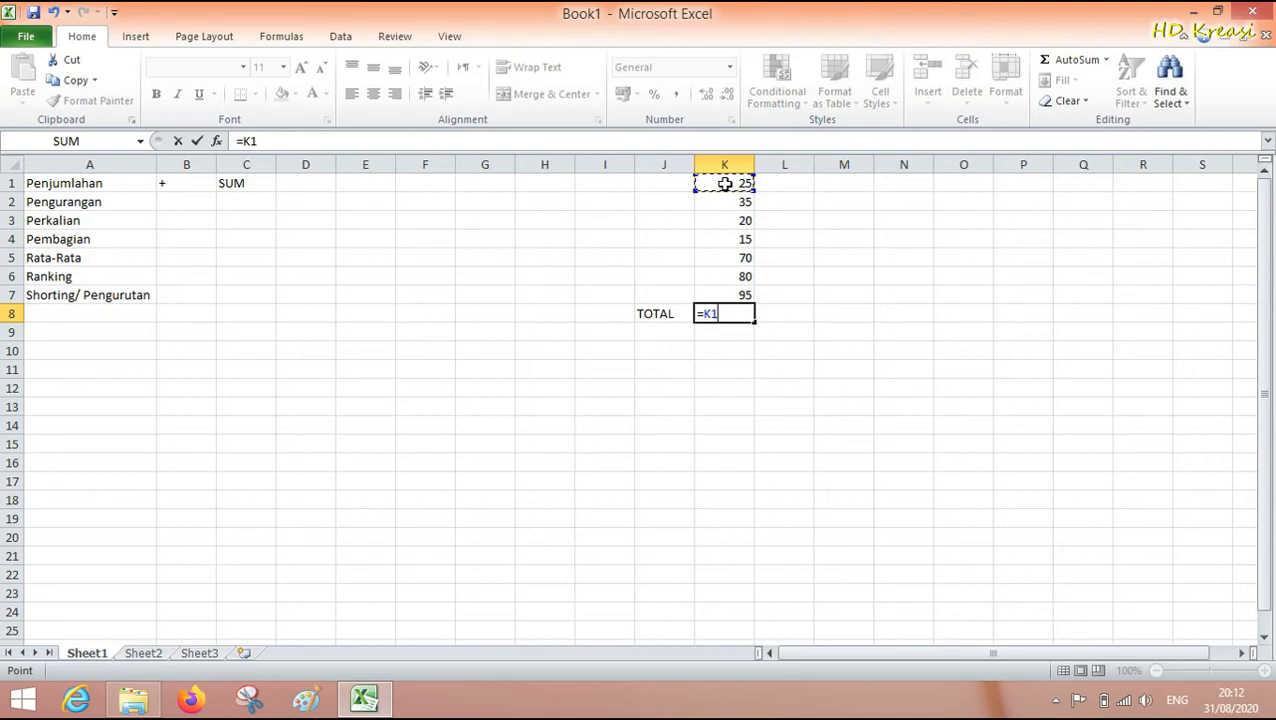
pyautogui.write('+')
pyautogui.click(724, 204)
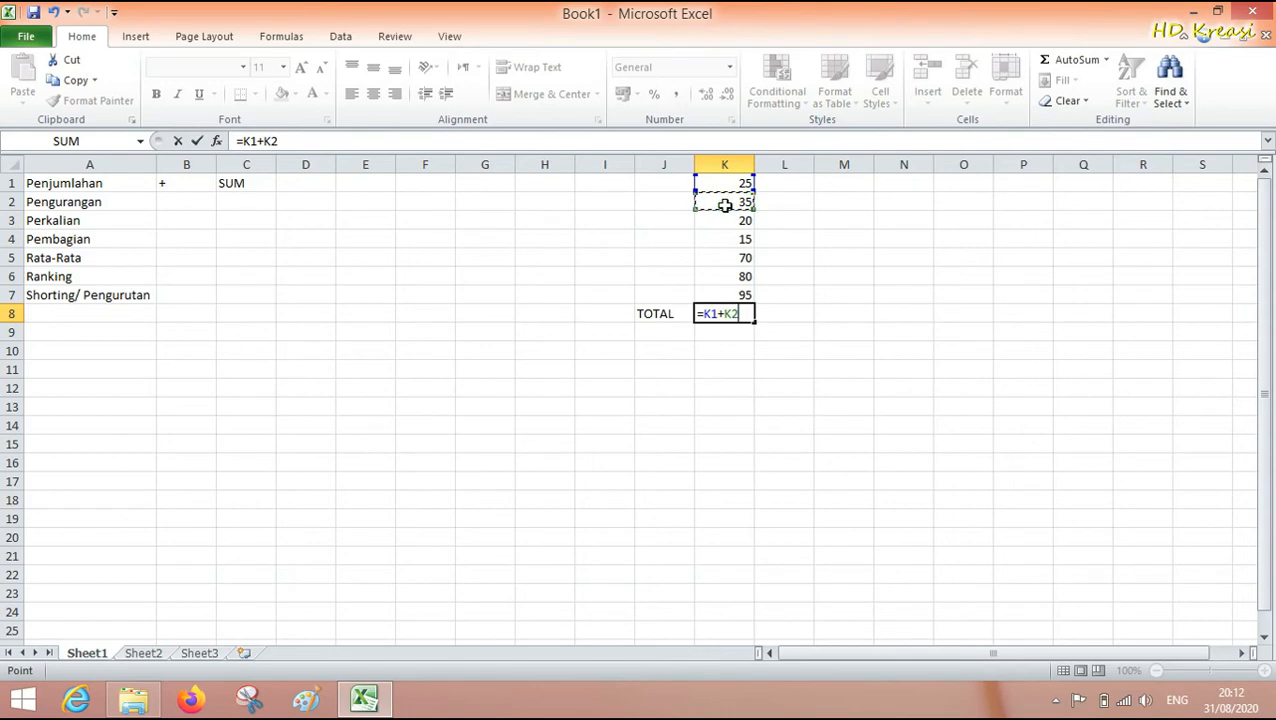
pyautogui.write('+')
pyautogui.click(729, 224)
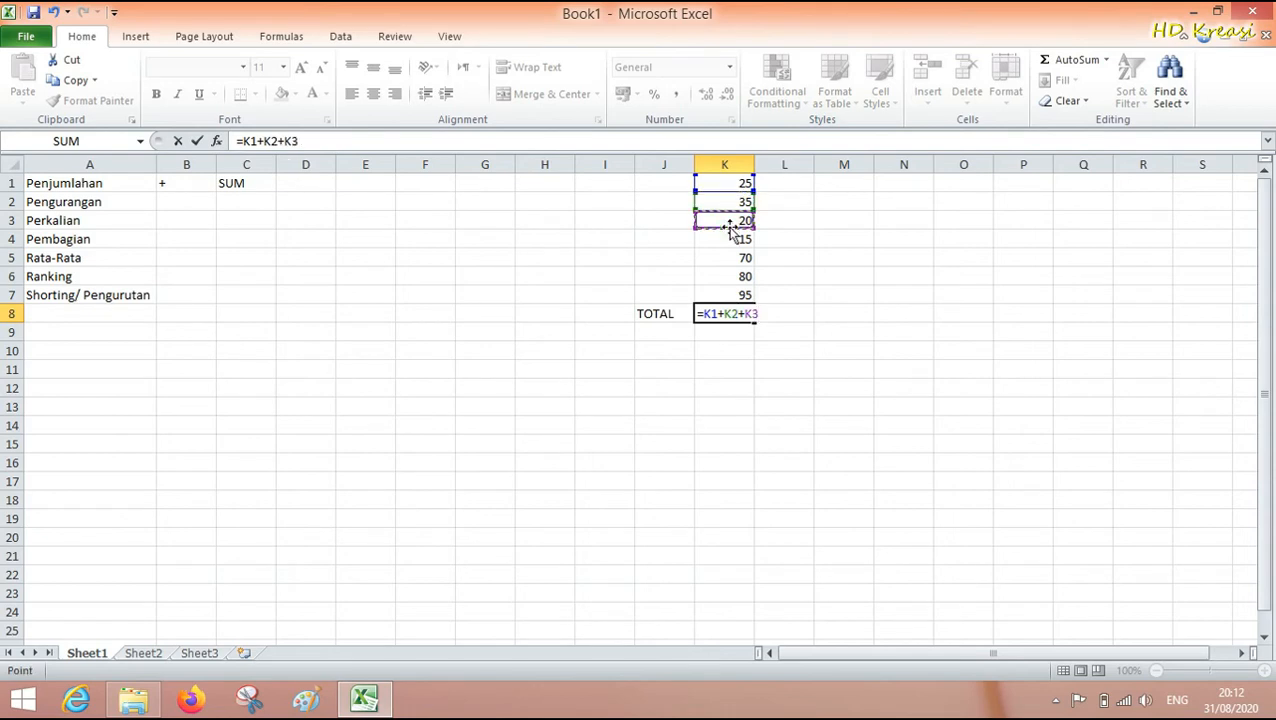
pyautogui.write('+')
pyautogui.click(729, 243)
pyautogui.write('+')
pyautogui.write('+')
pyautogui.click(723, 277)
pyautogui.click(722, 278)
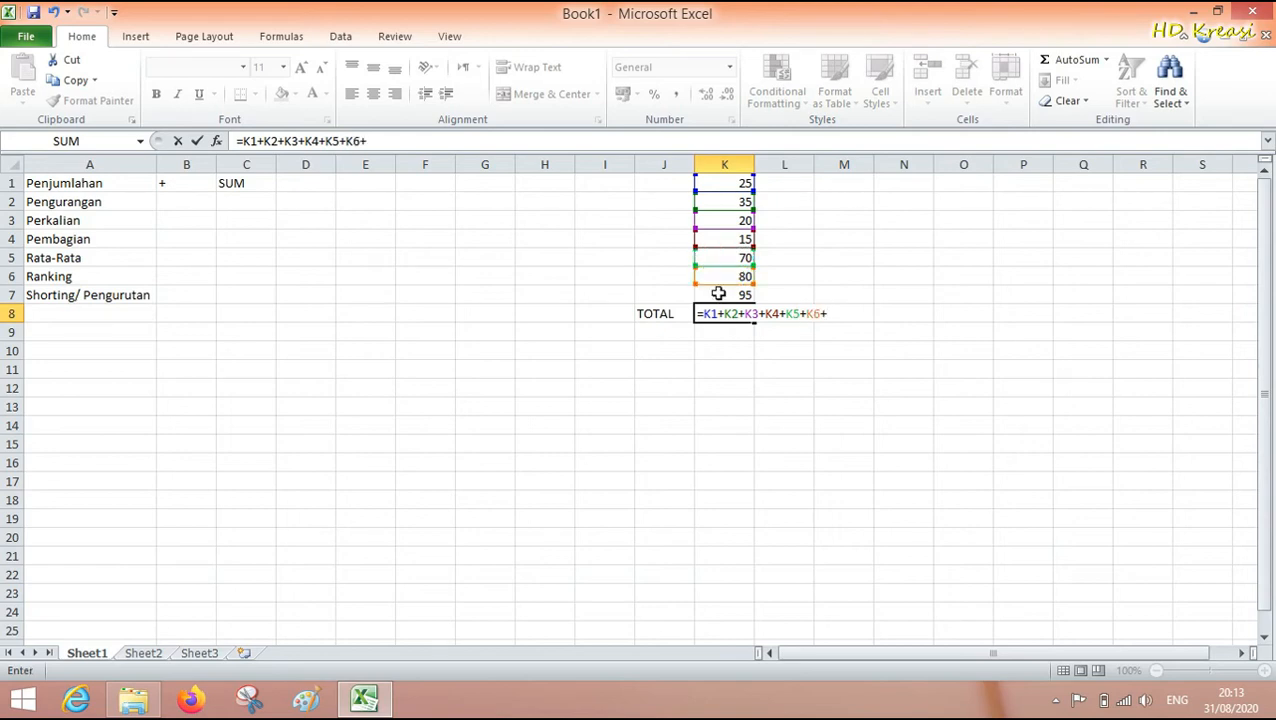
pyautogui.write('+')
pyautogui.click(718, 294)
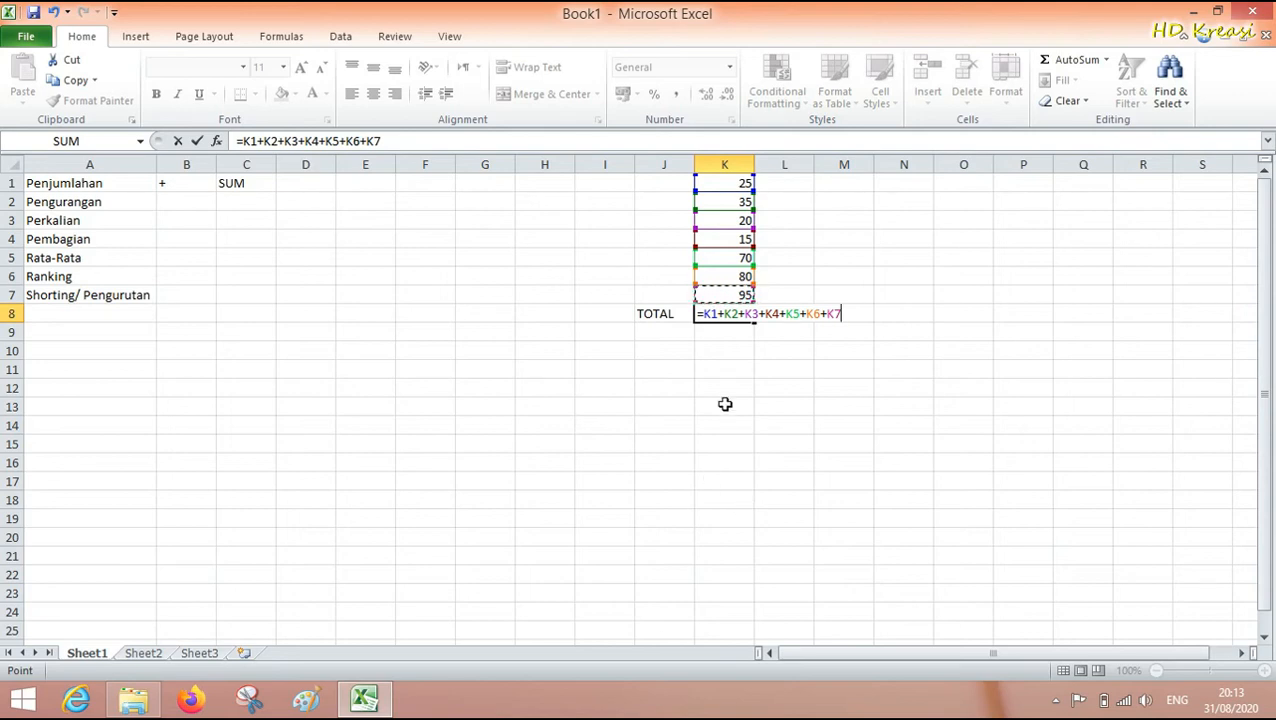
pyautogui.press('Return')
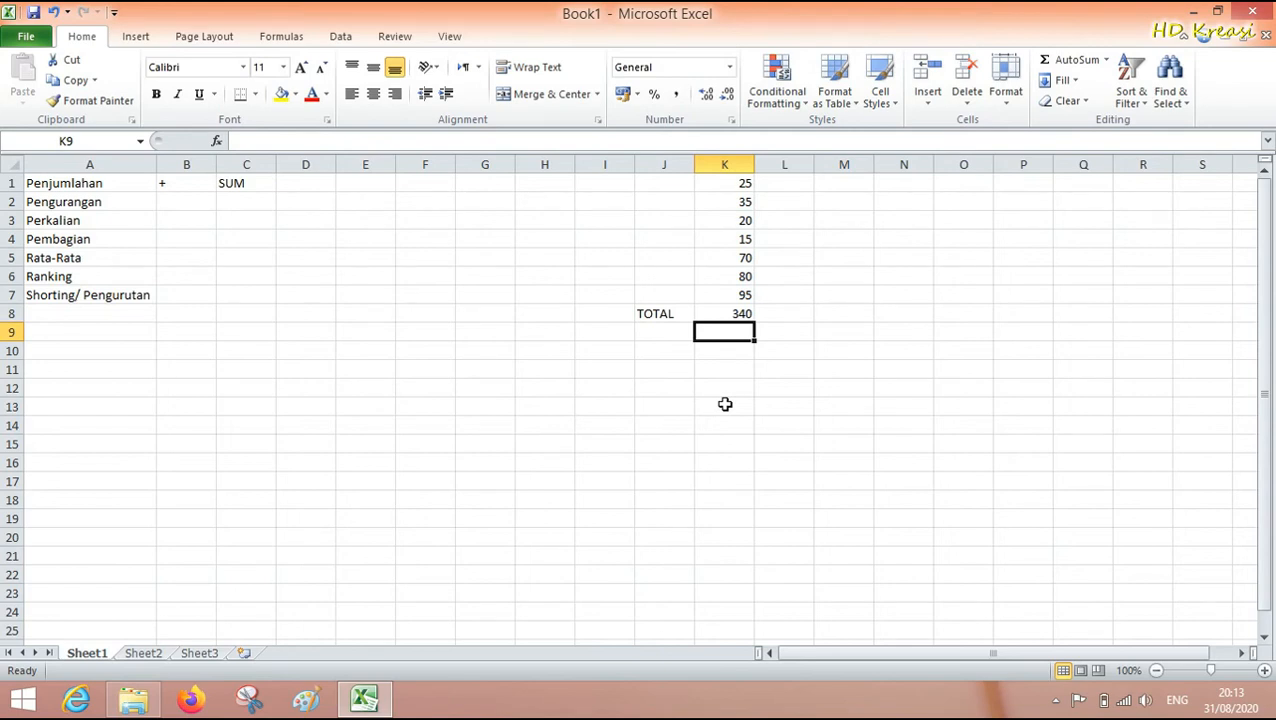
# Make the total in cell K8 bold.
pyautogui.click(731, 313)
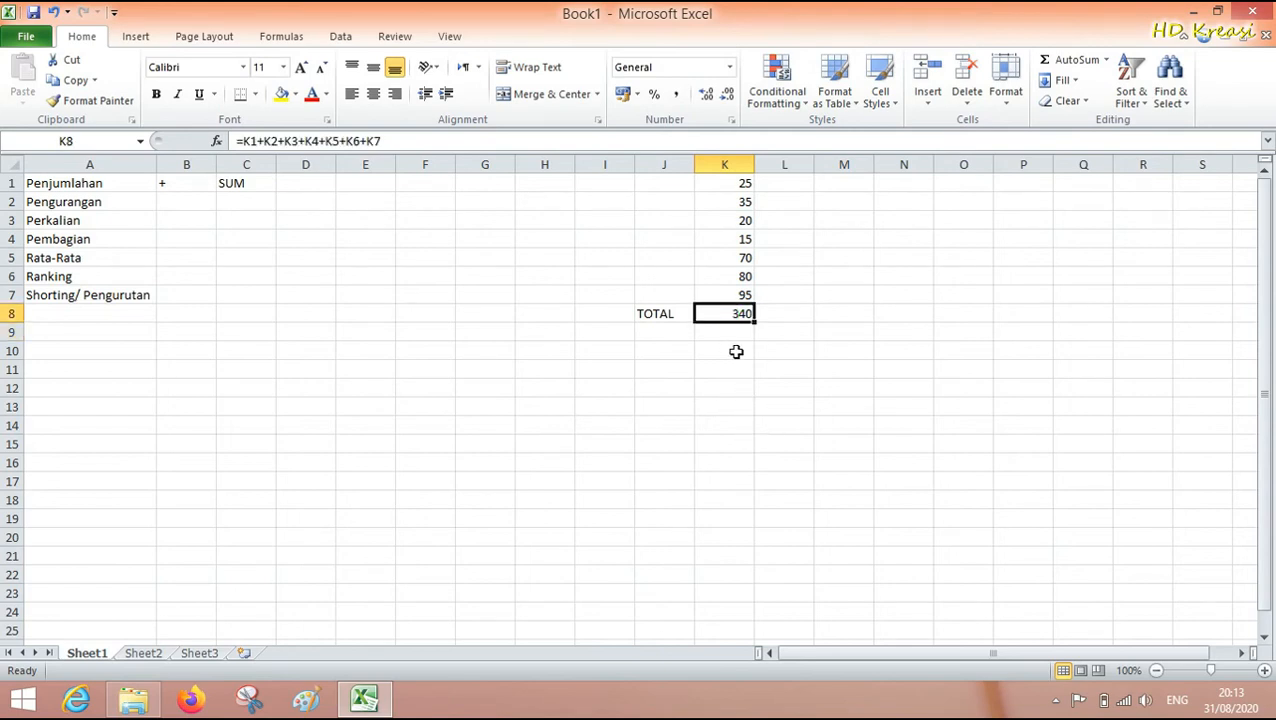
pyautogui.click(720, 182)
pyautogui.click(720, 298)
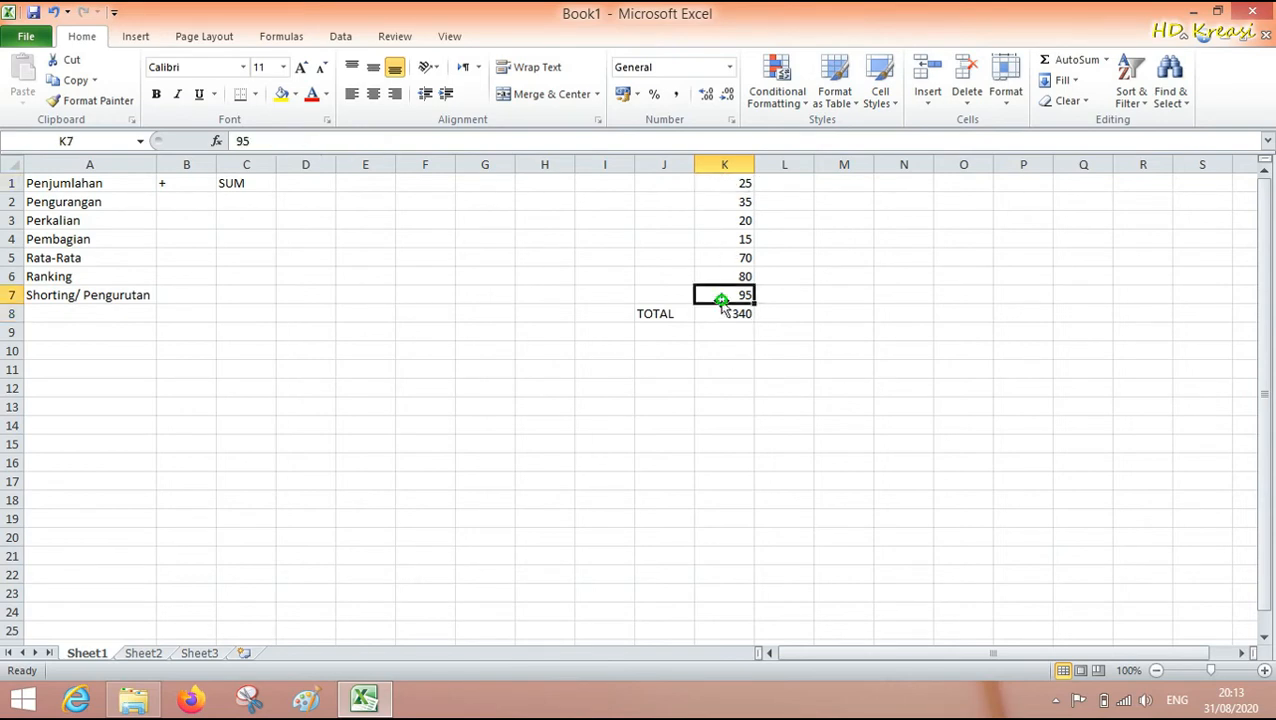
pyautogui.click(721, 314)
pyautogui.click(722, 300)
pyautogui.click(724, 313)
pyautogui.click(727, 297)
pyautogui.click(728, 313)
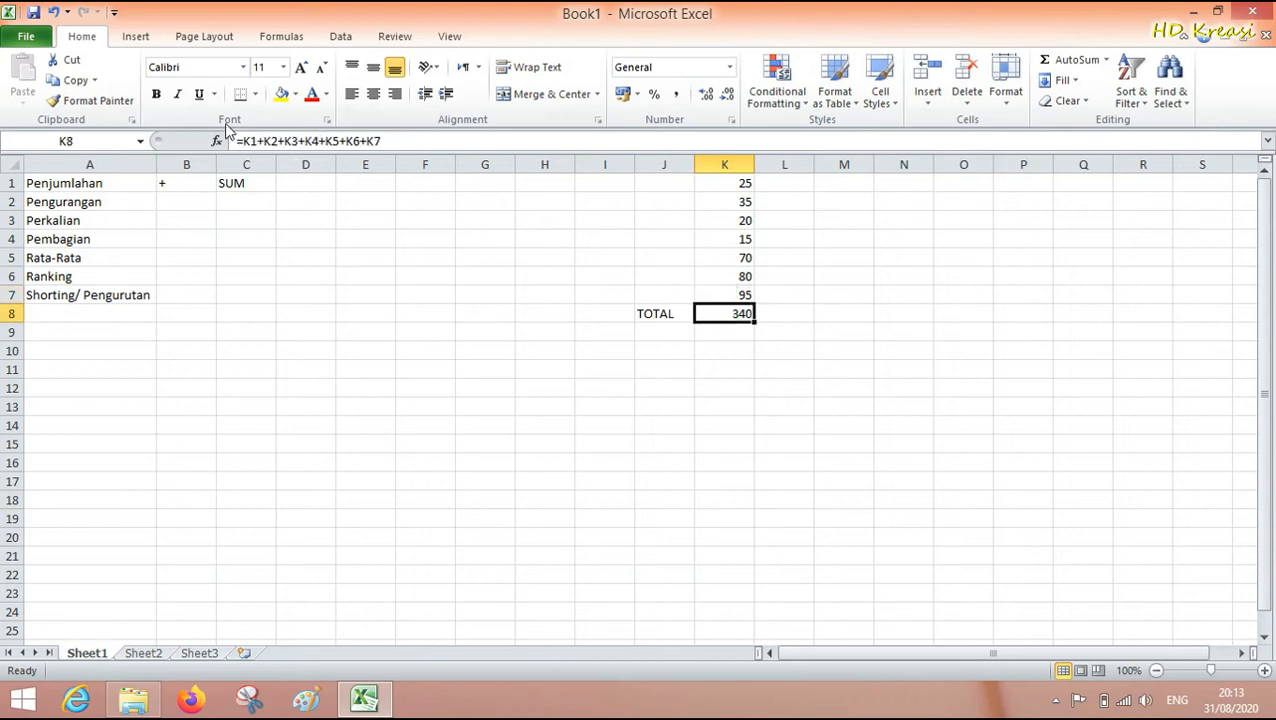
pyautogui.click(156, 93)
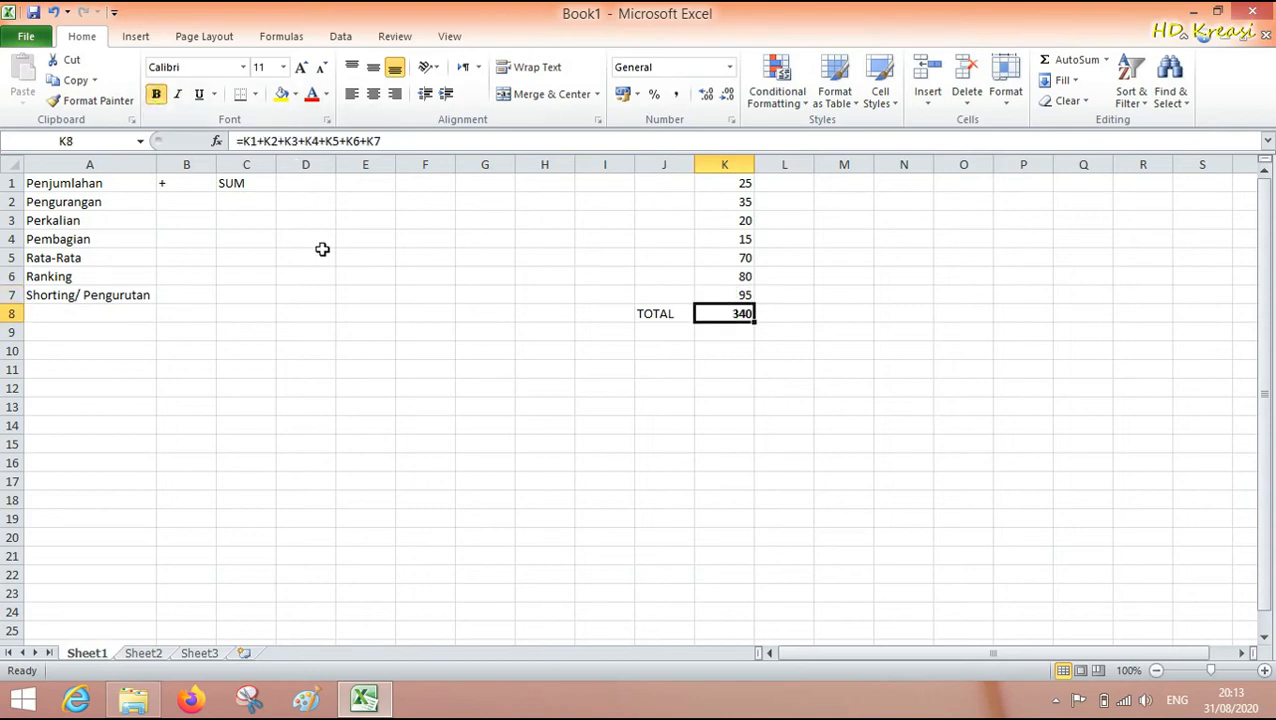
# Examine the plus sign entry in B1 and the full addition formula behind the total in cell K8.
pyautogui.click(188, 183)
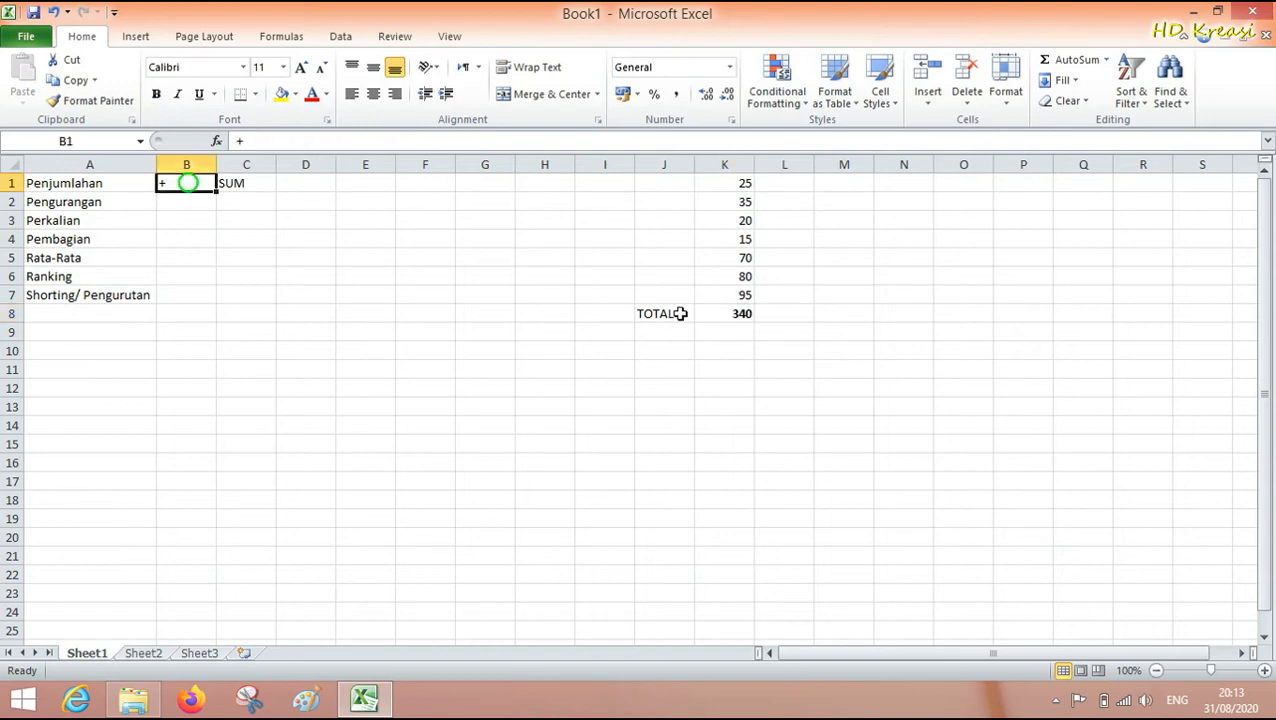
pyautogui.click(718, 313)
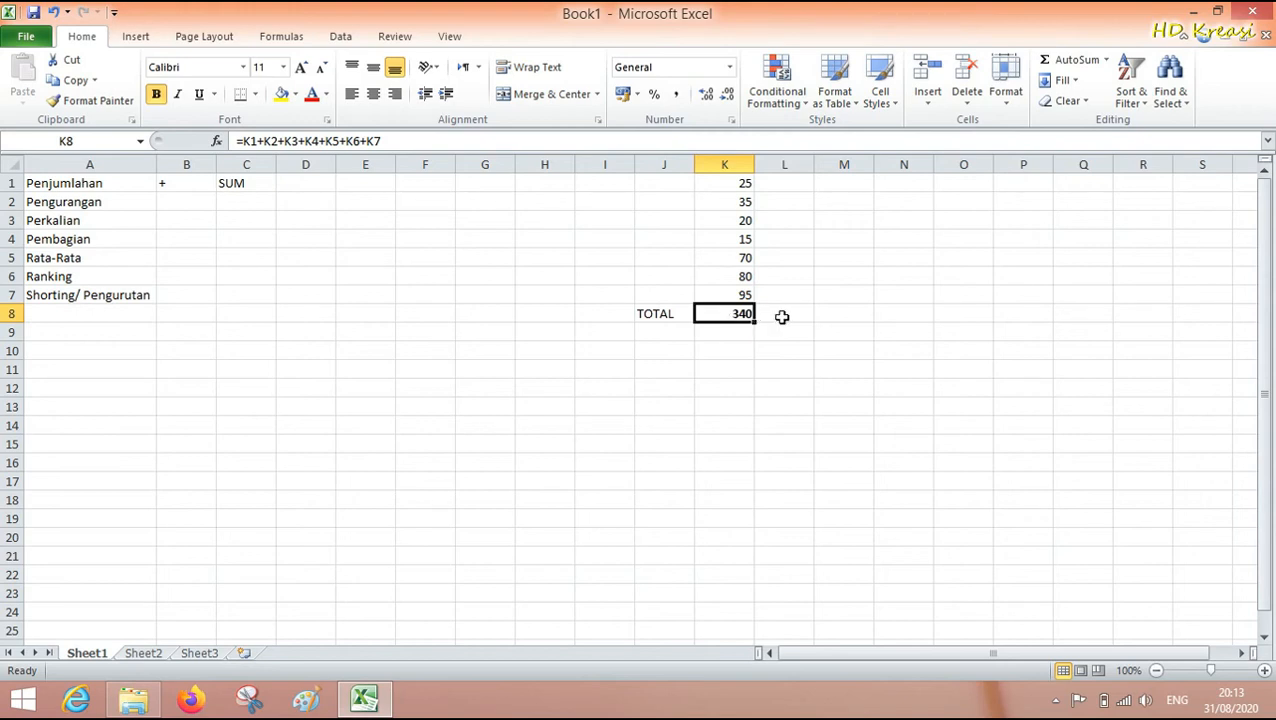
pyautogui.click(749, 329)
pyautogui.click(730, 314)
pyautogui.moveTo(390, 141); pyautogui.dragTo(236, 141)
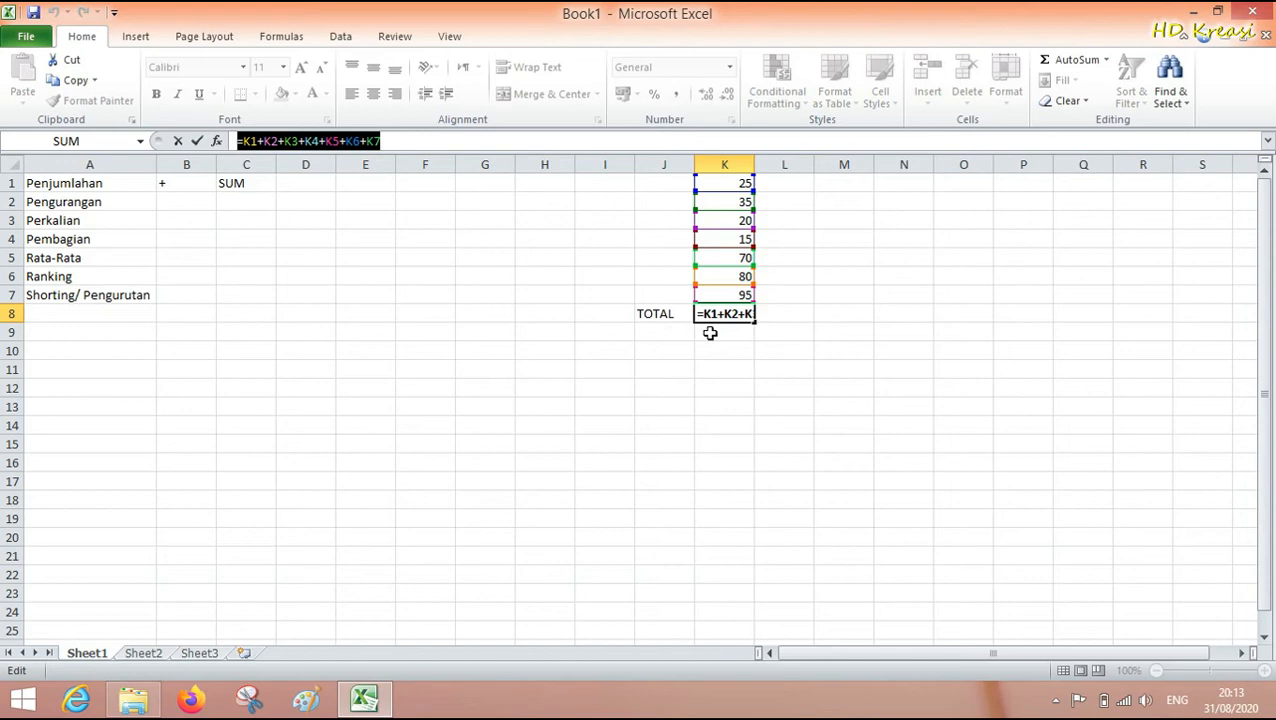
pyautogui.click(411, 142)
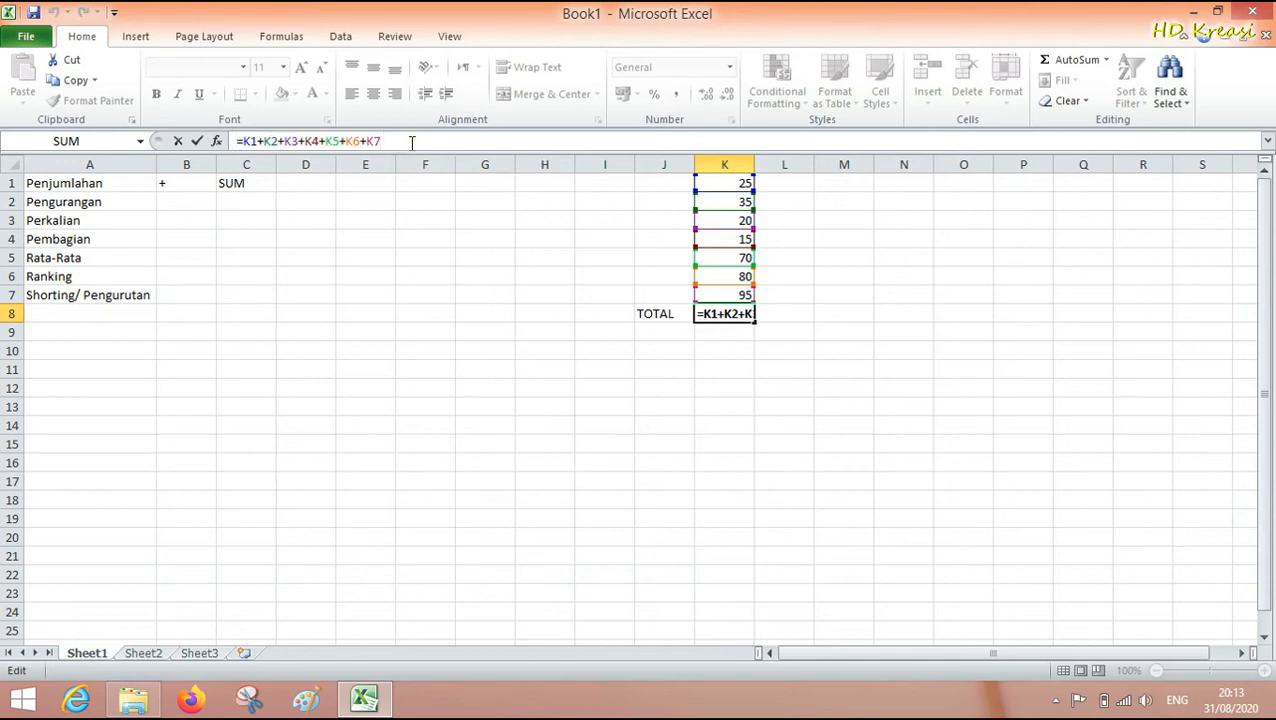
pyautogui.press('Return')
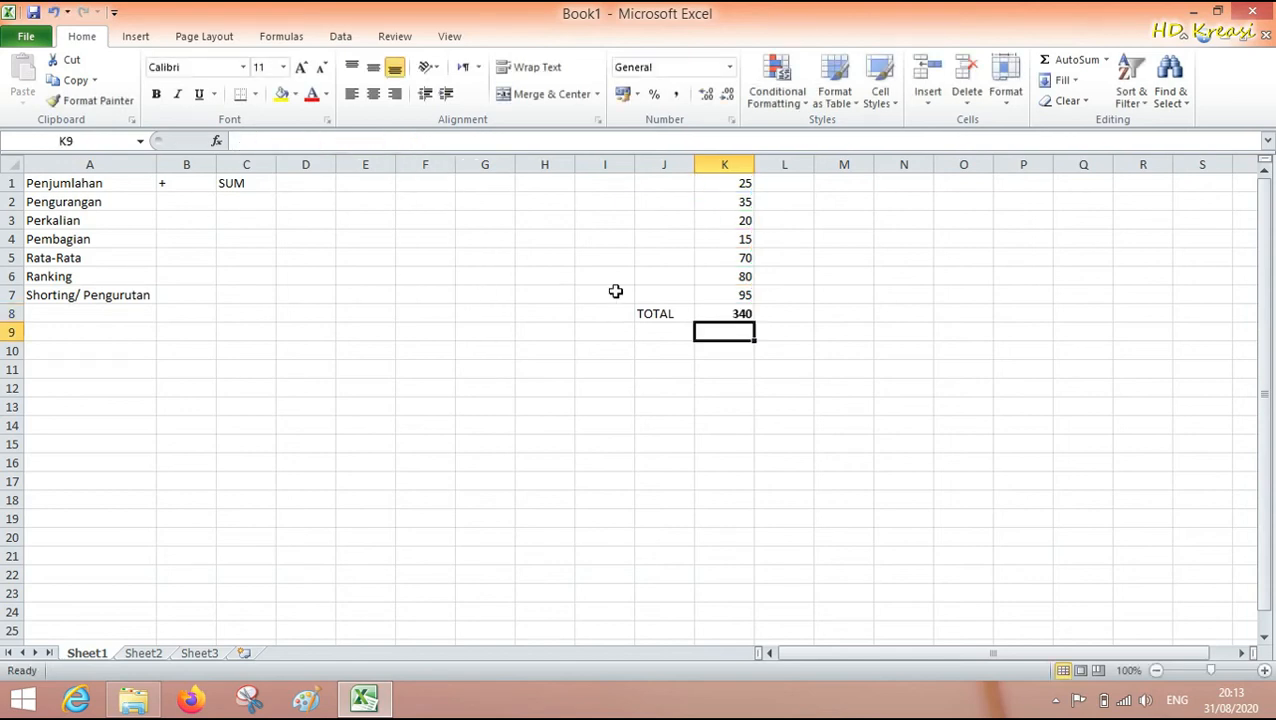
pyautogui.click(717, 313)
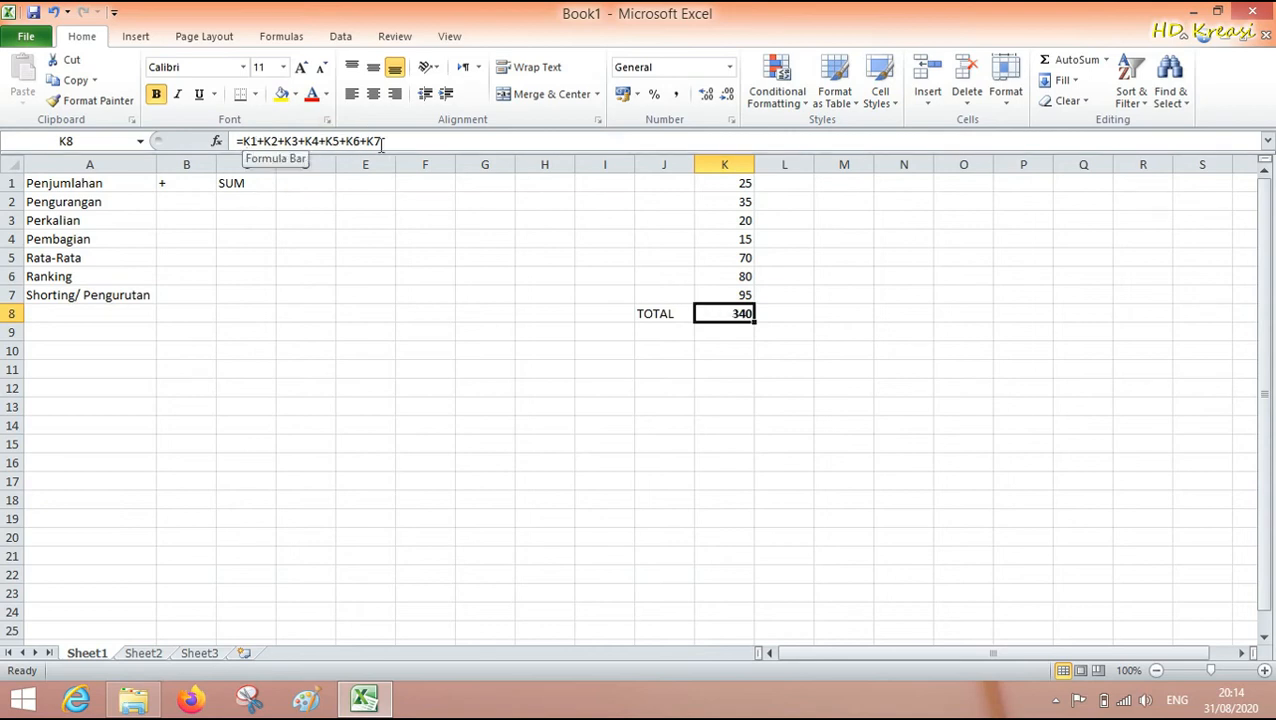
# Go through the numbers in cells K1 to K7 one by one and compare them with the formula in K8.
pyautogui.click(722, 330)
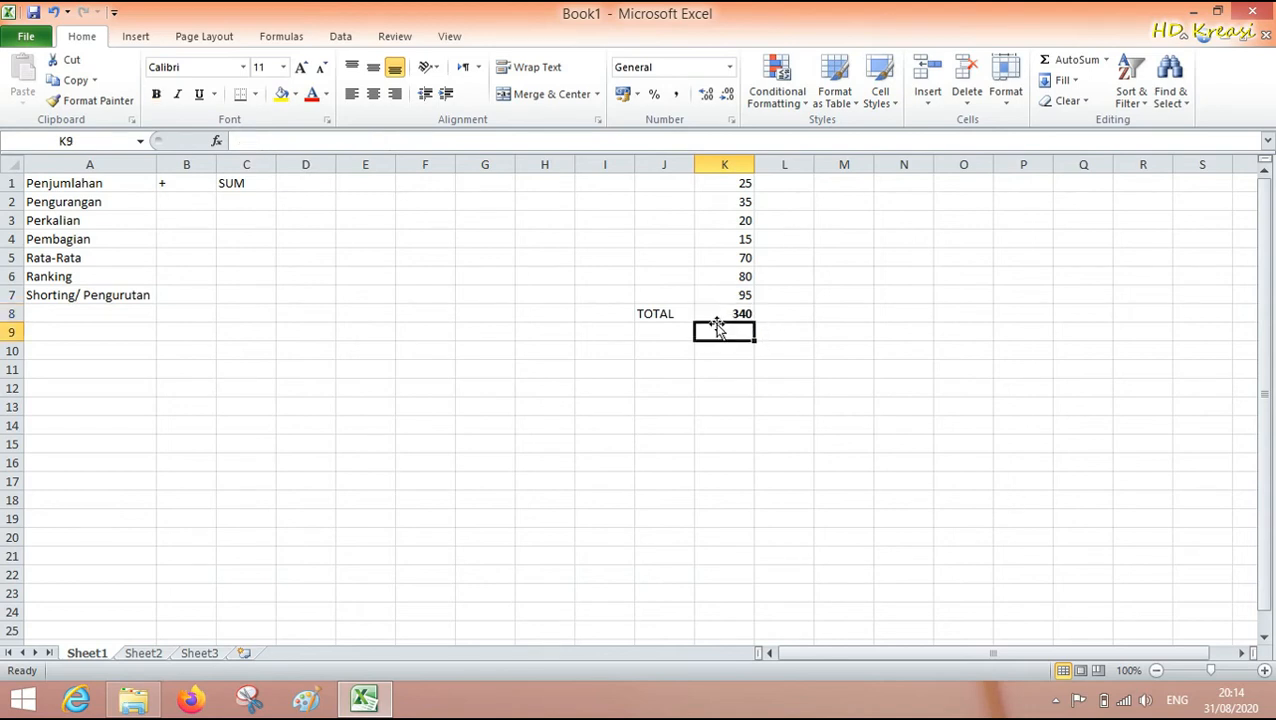
pyautogui.click(731, 185)
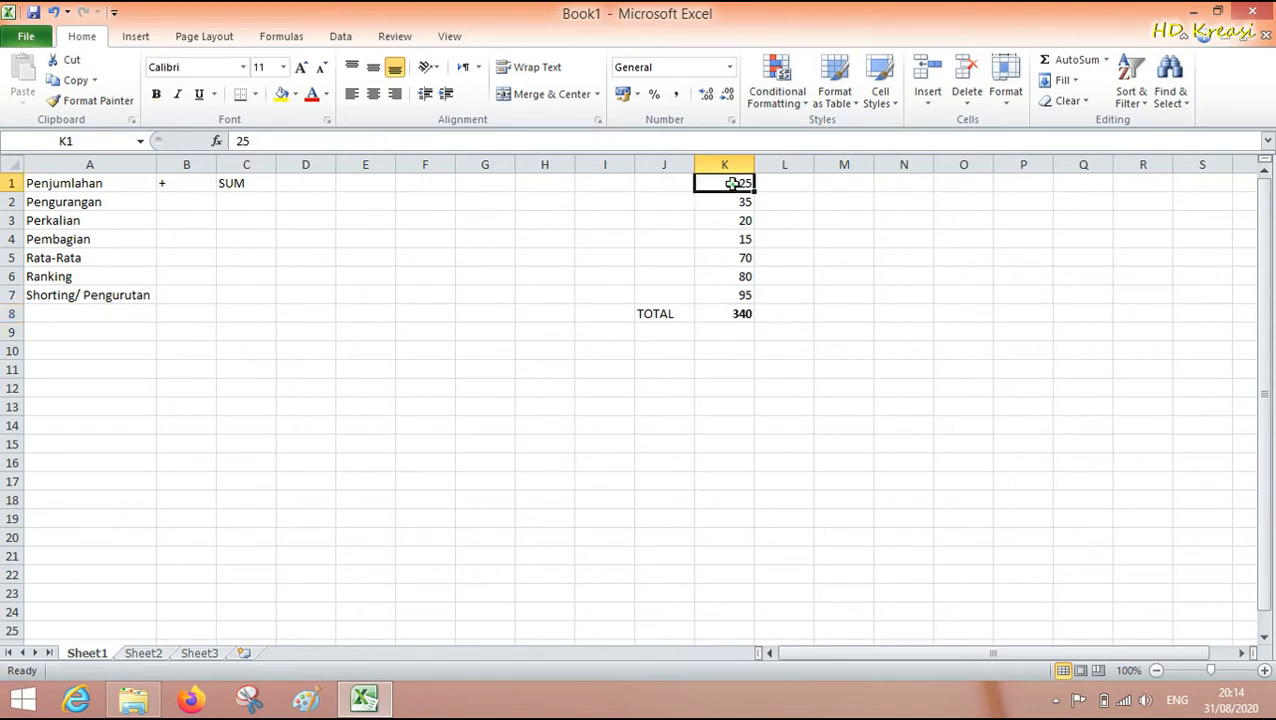
pyautogui.click(290, 141)
pyautogui.click(704, 200)
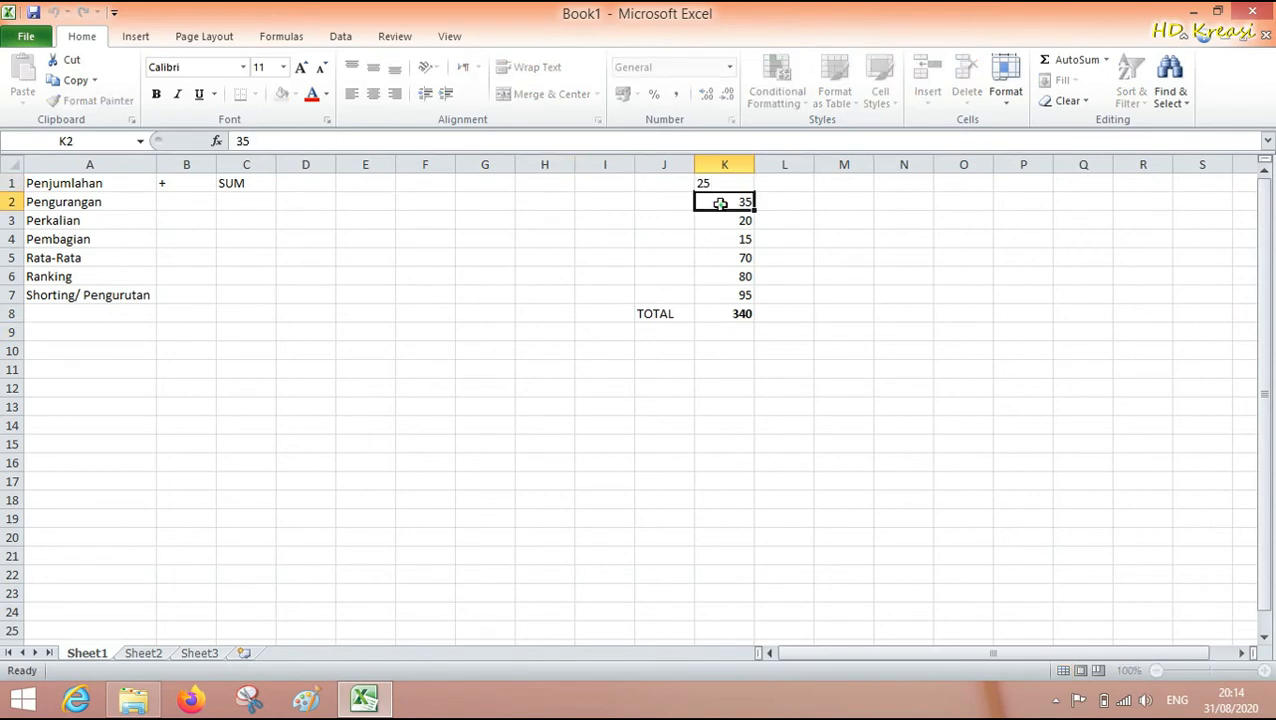
pyautogui.click(718, 220)
pyautogui.click(721, 239)
pyautogui.click(721, 258)
pyautogui.click(721, 276)
pyautogui.click(721, 295)
pyautogui.click(725, 314)
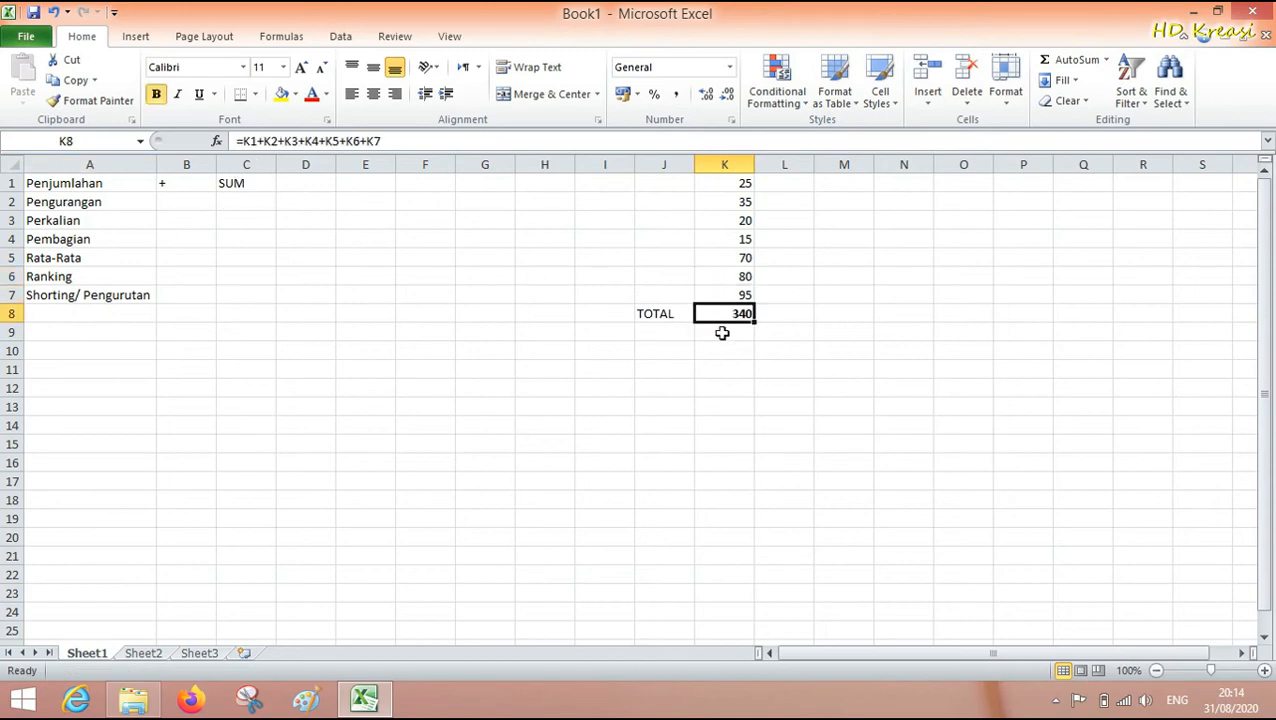
# Enter the formula =SUM(K1;K2;K3;K4;K5;K6;K7) in cell K9, listing each number cell as a separate argument.
pyautogui.click(261, 183)
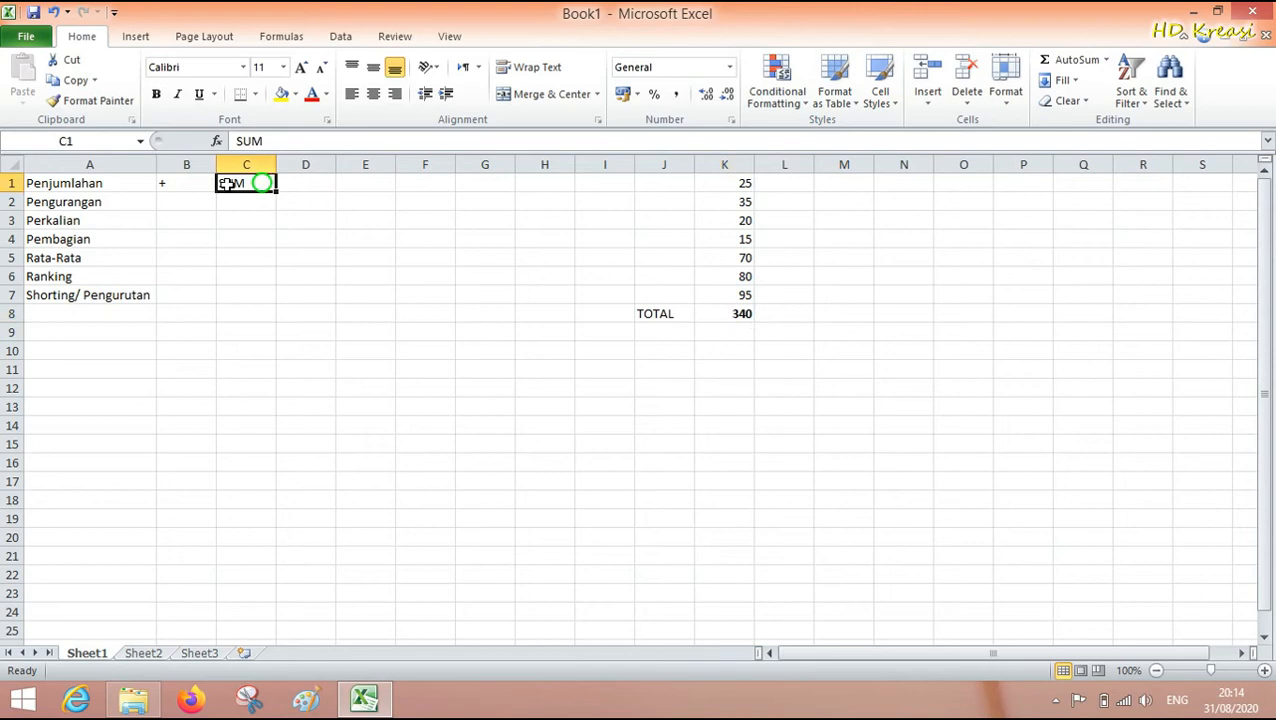
pyautogui.click(733, 332)
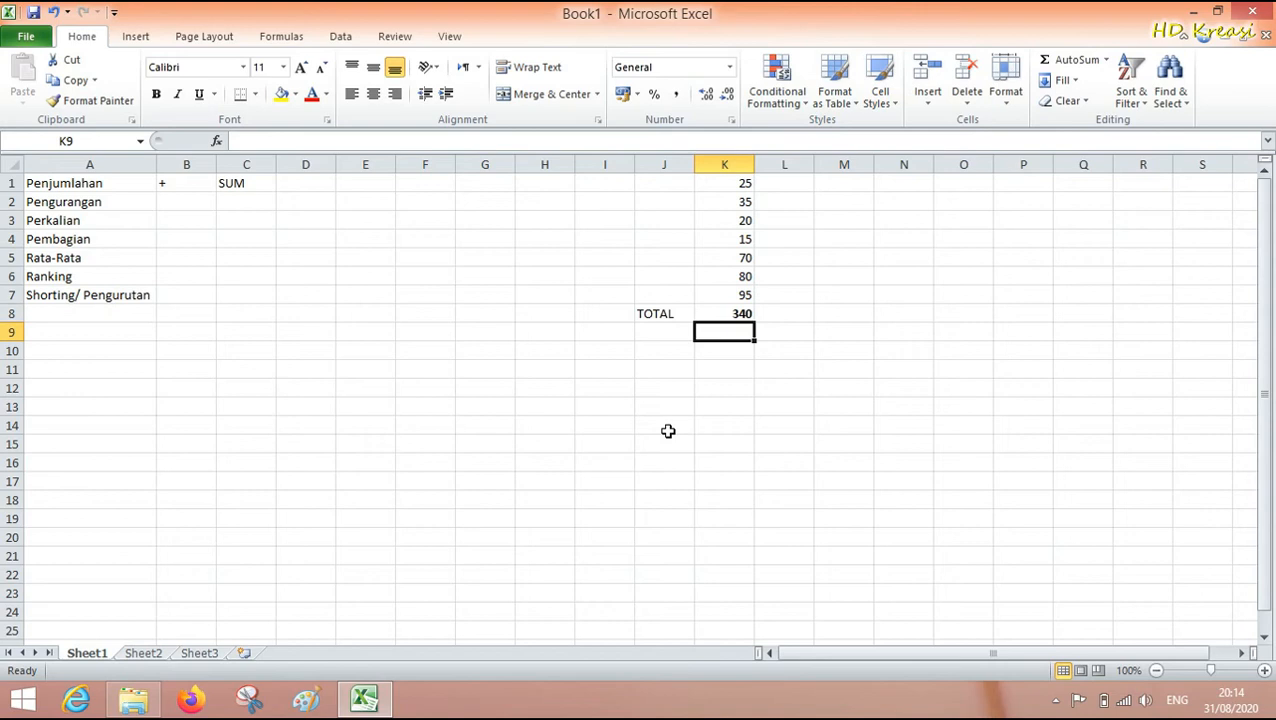
pyautogui.write('=')
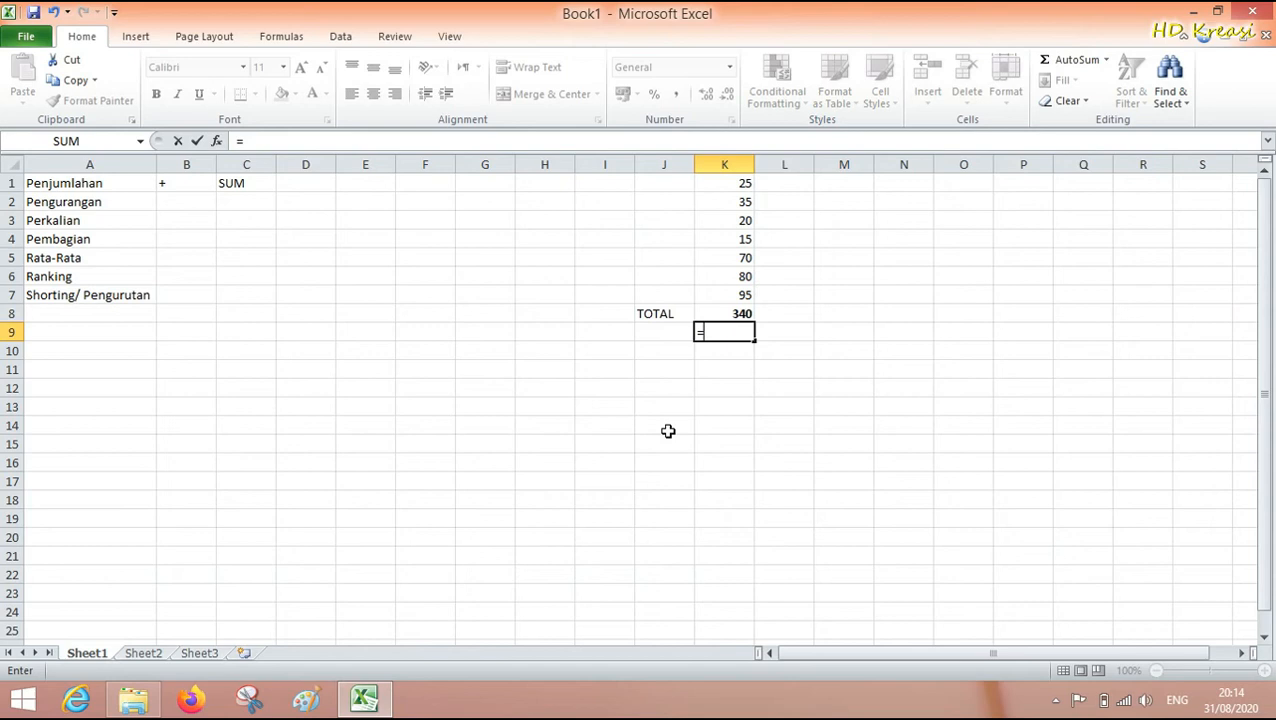
pyautogui.write('su')
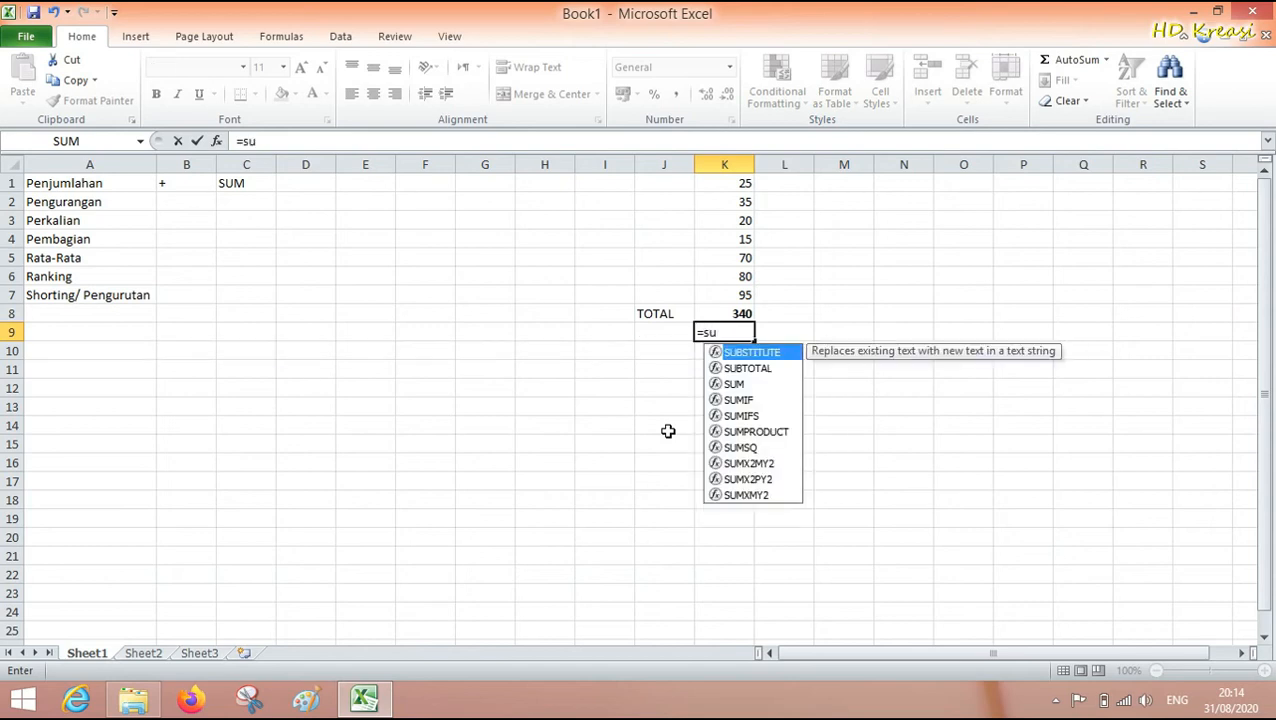
pyautogui.write('m')
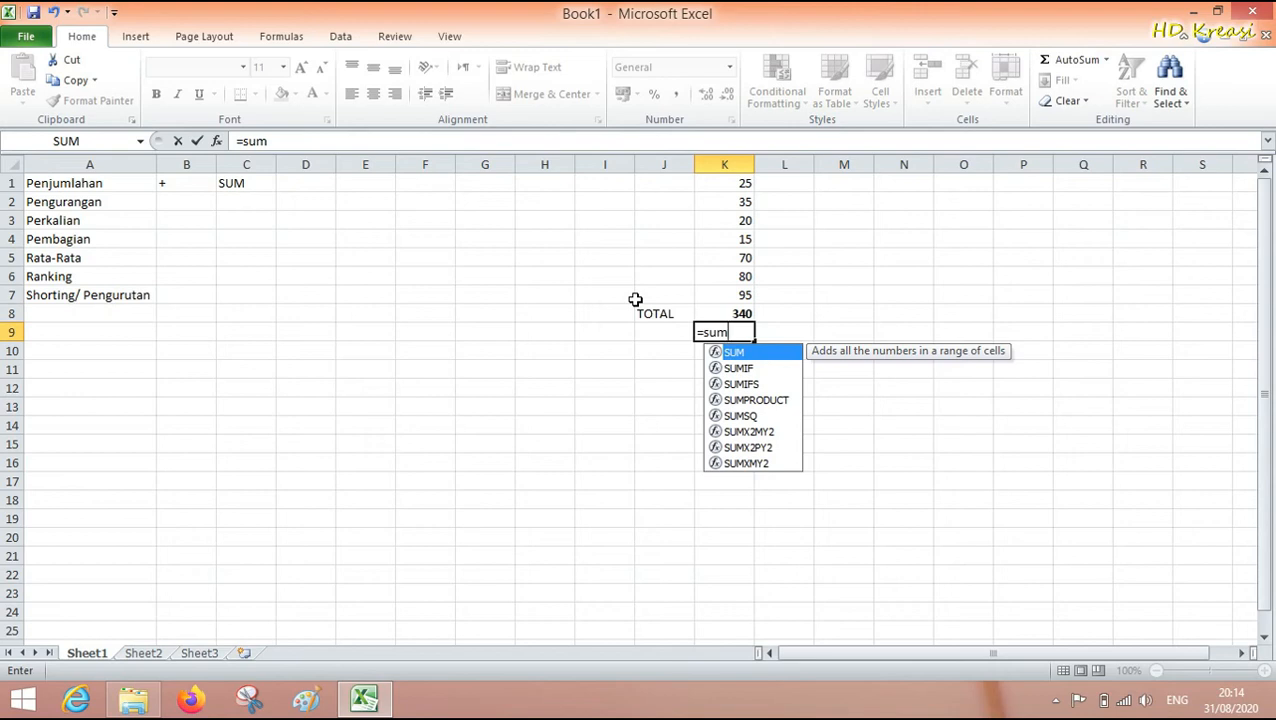
pyautogui.write('(')
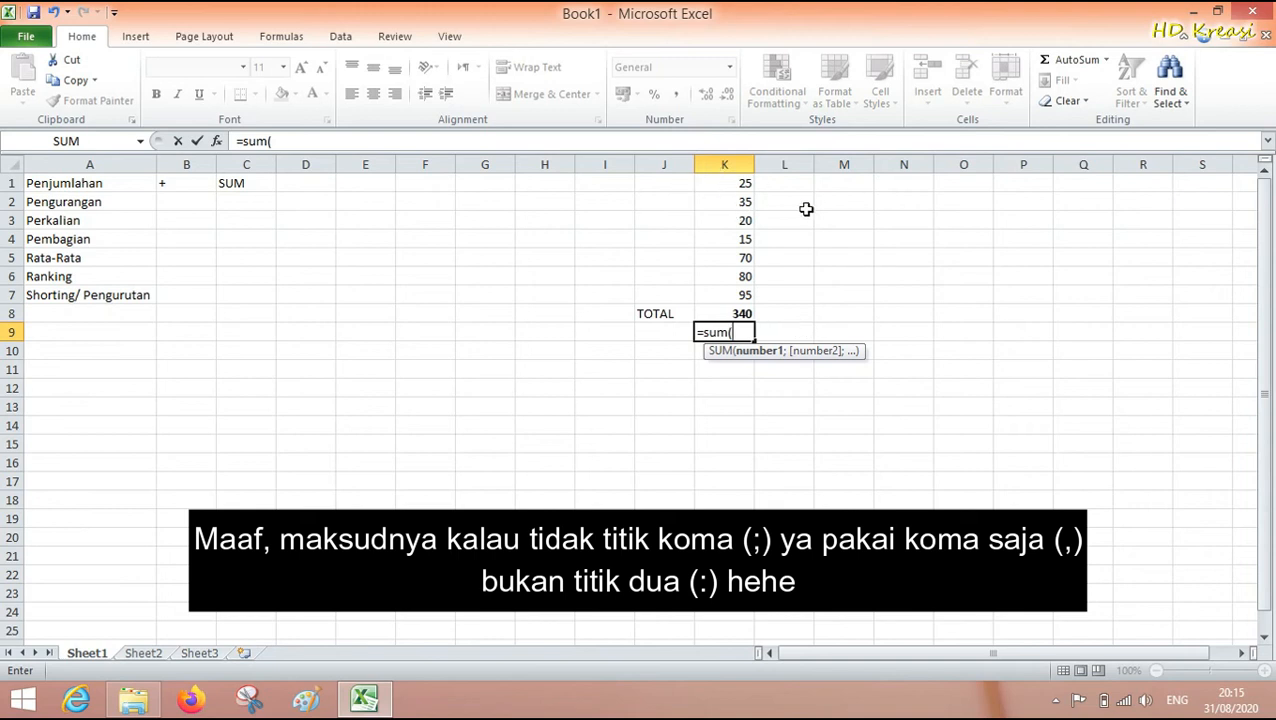
pyautogui.click(723, 183)
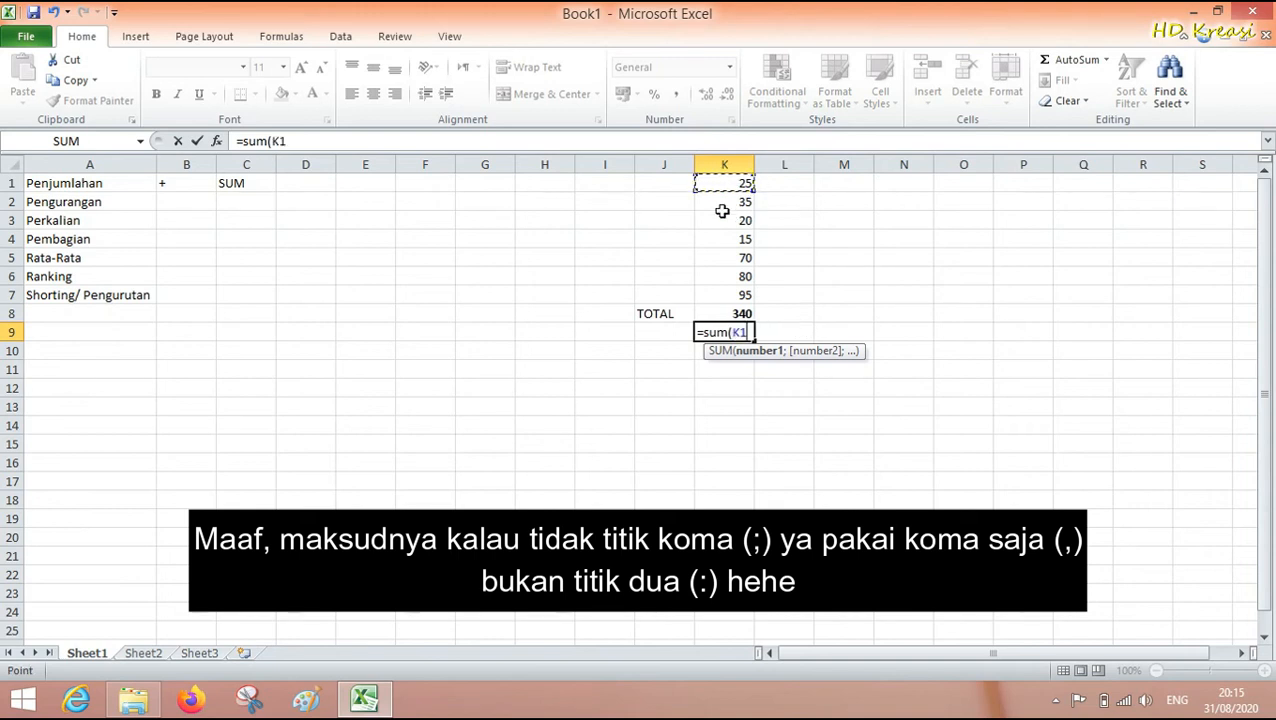
pyautogui.write(';')
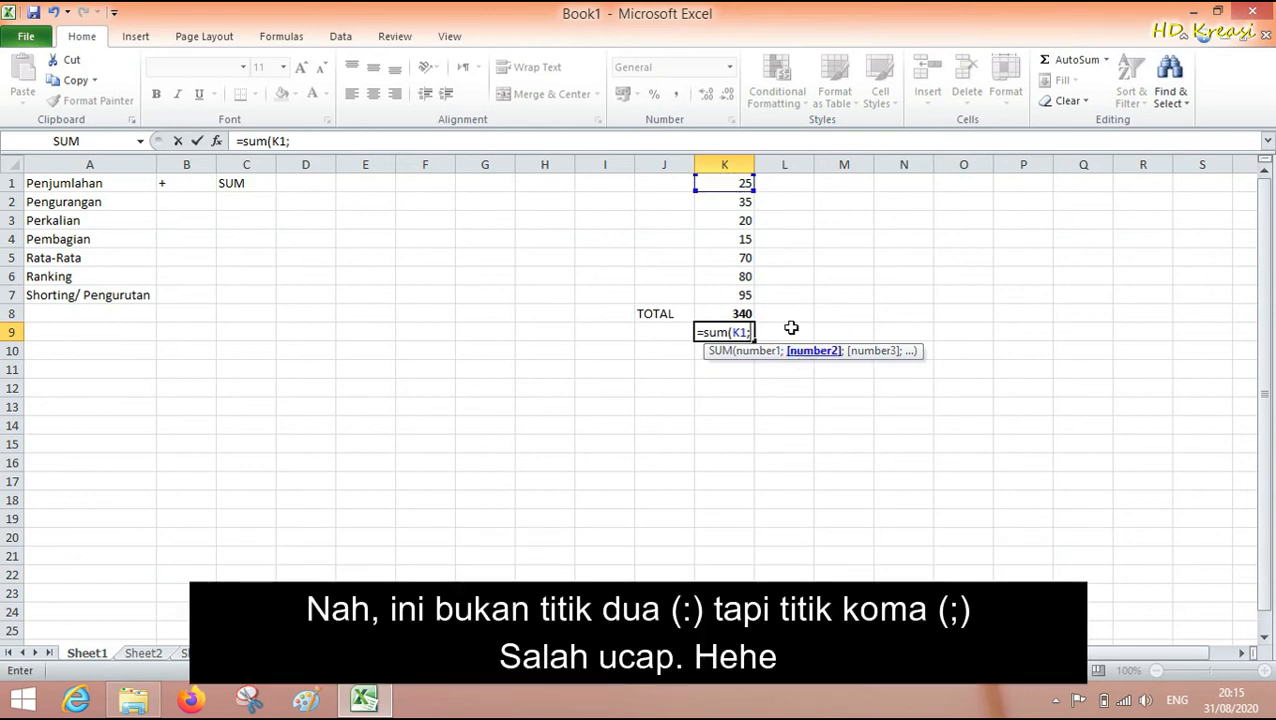
pyautogui.click(725, 202)
pyautogui.click(725, 203)
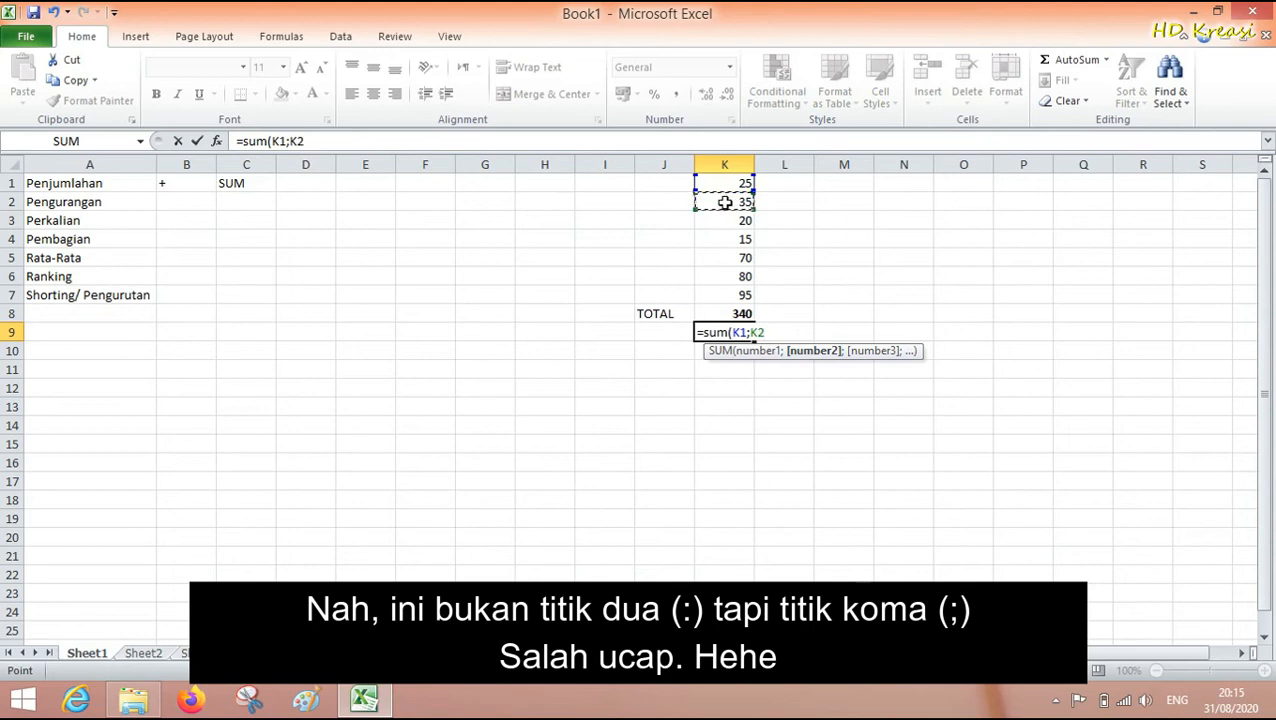
pyautogui.write(';')
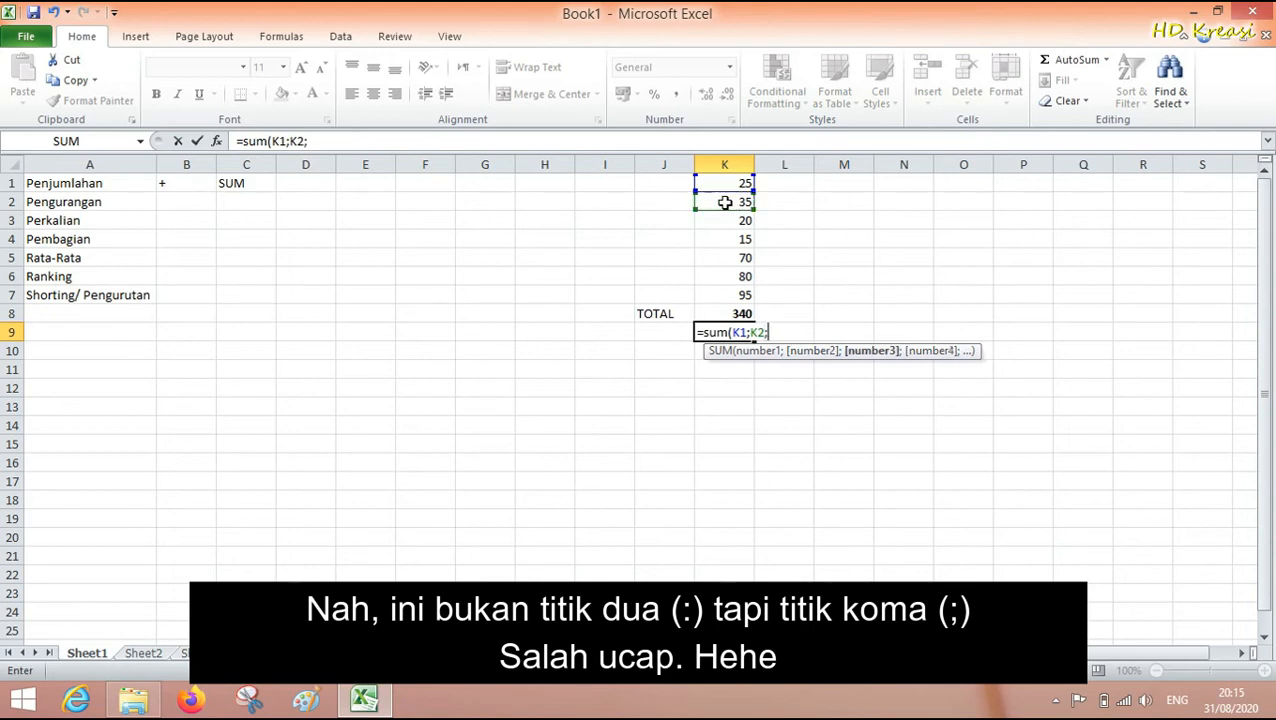
pyautogui.click(722, 223)
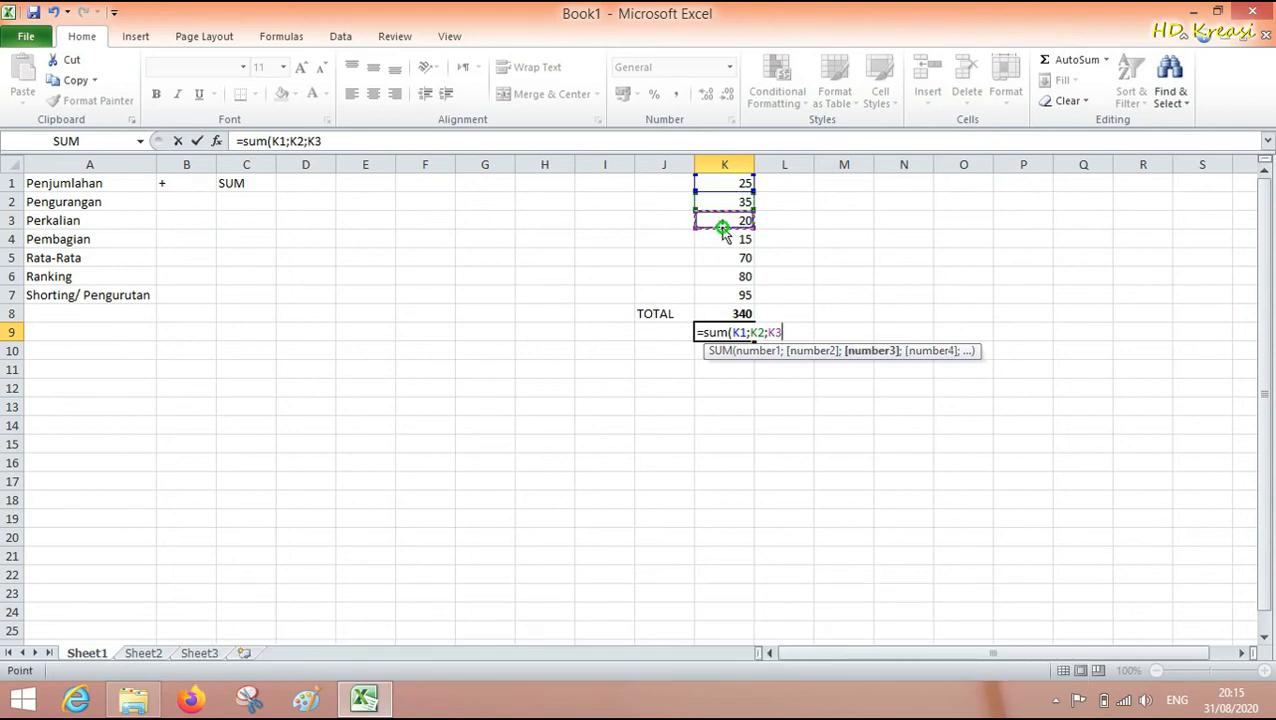
pyautogui.write(';')
pyautogui.click(722, 239)
pyautogui.write(';')
pyautogui.click(722, 258)
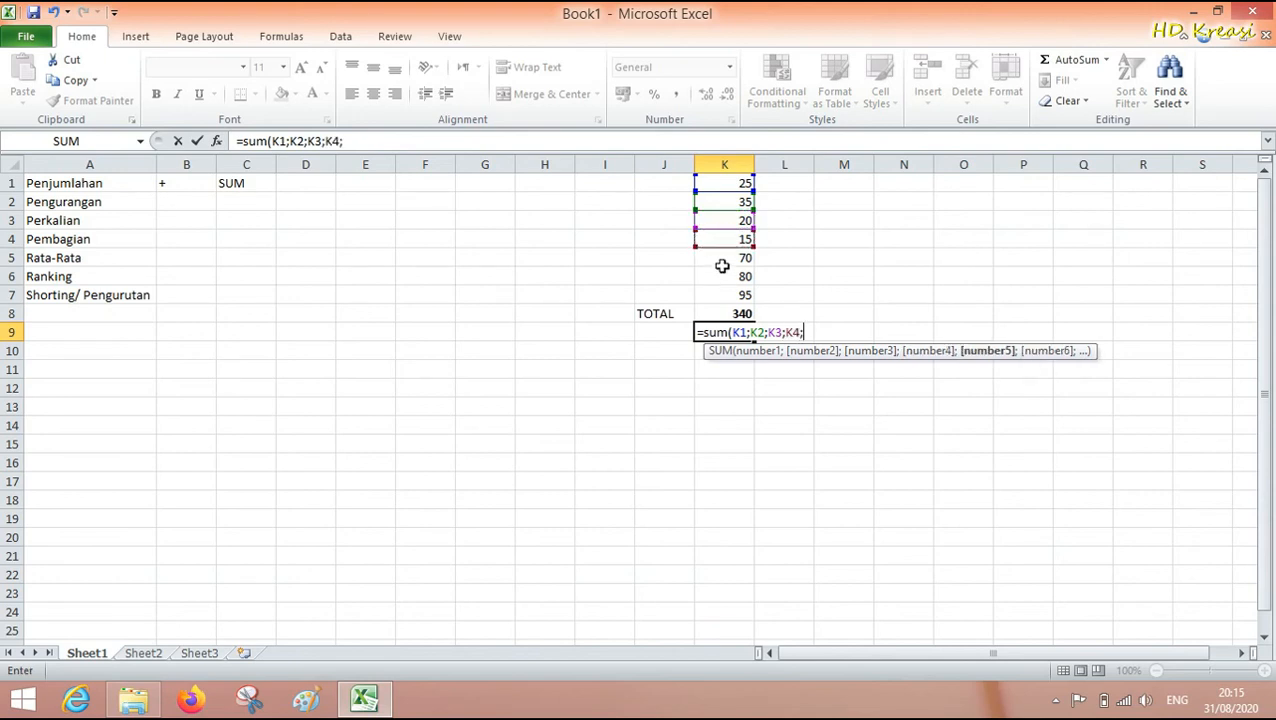
pyautogui.write(';')
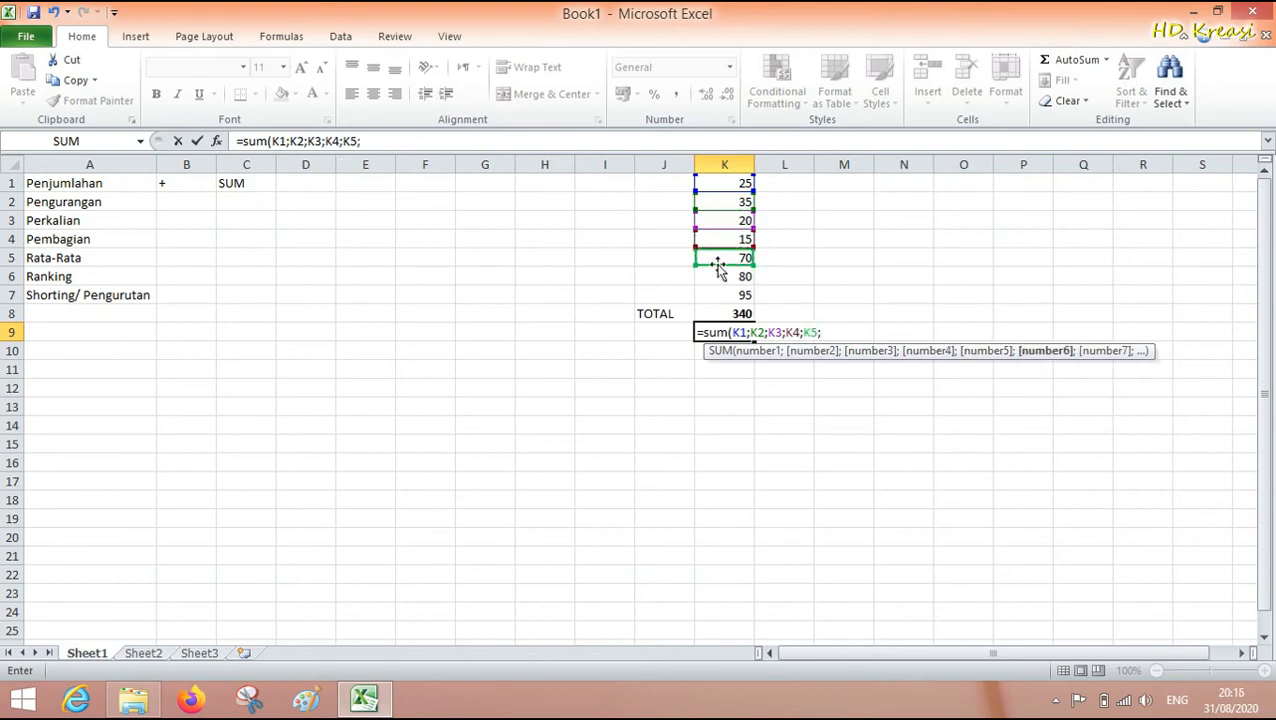
pyautogui.click(716, 276)
pyautogui.write(';')
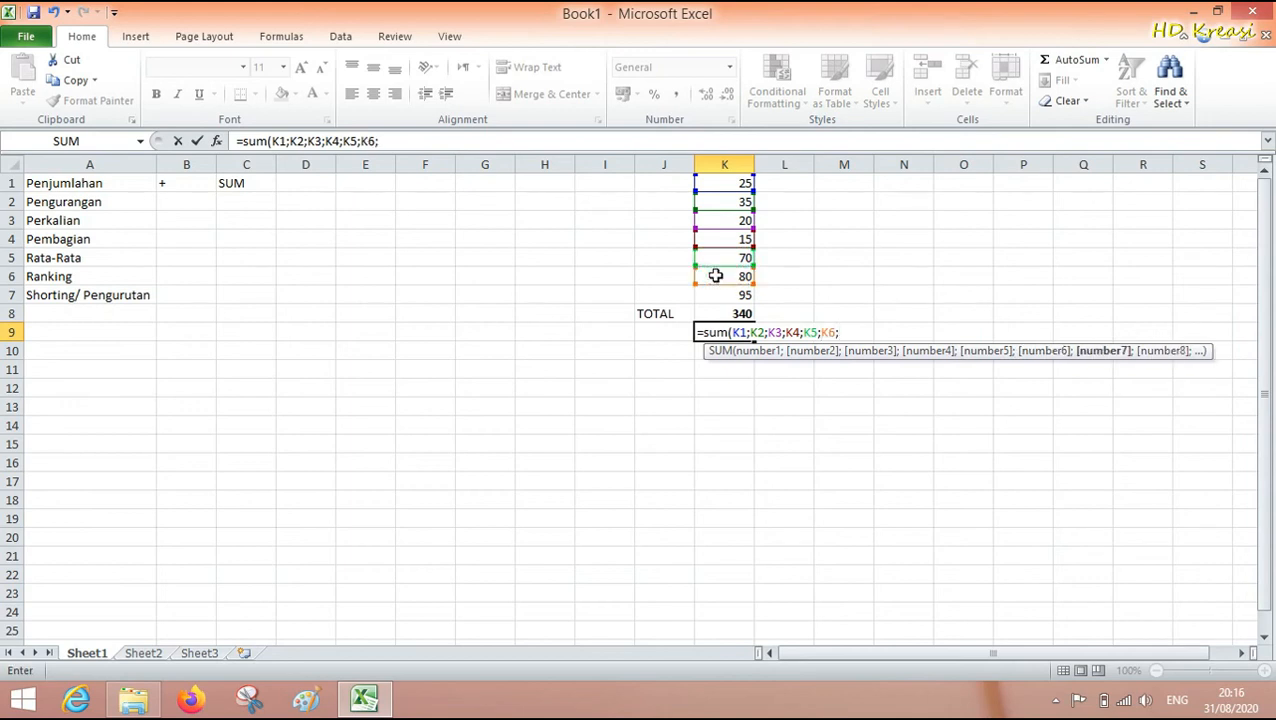
pyautogui.click(713, 292)
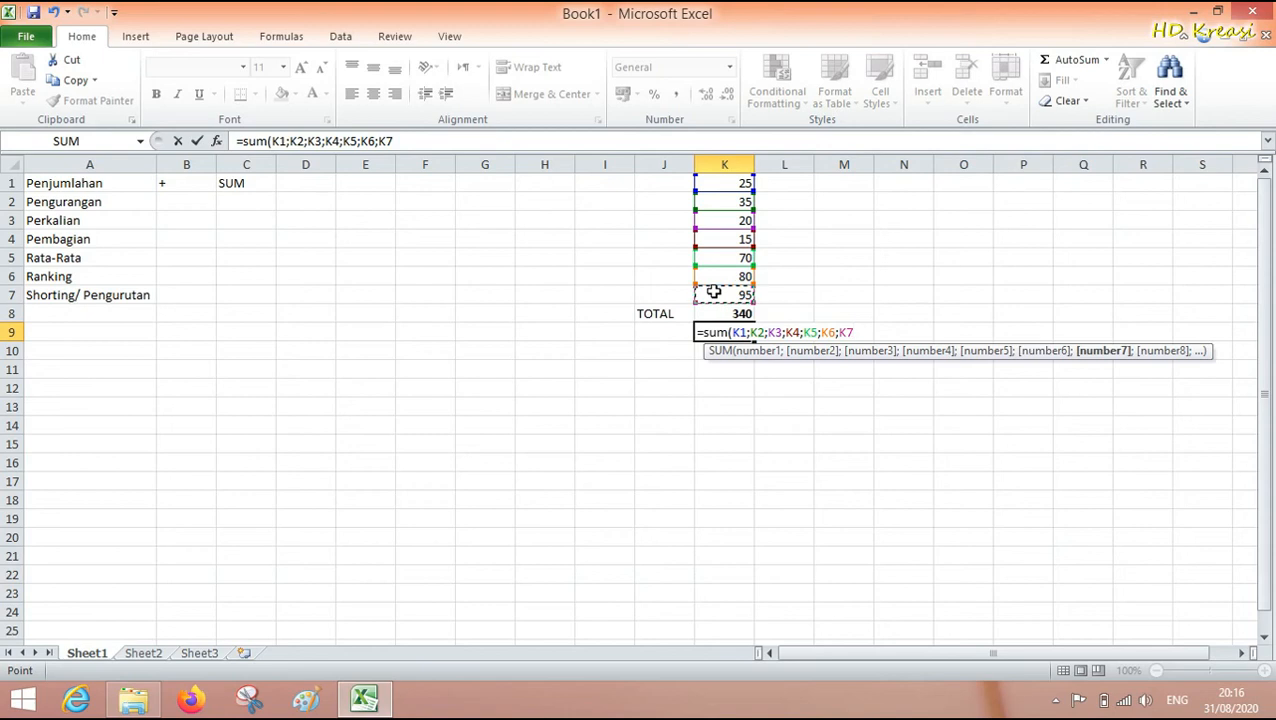
pyautogui.write(')')
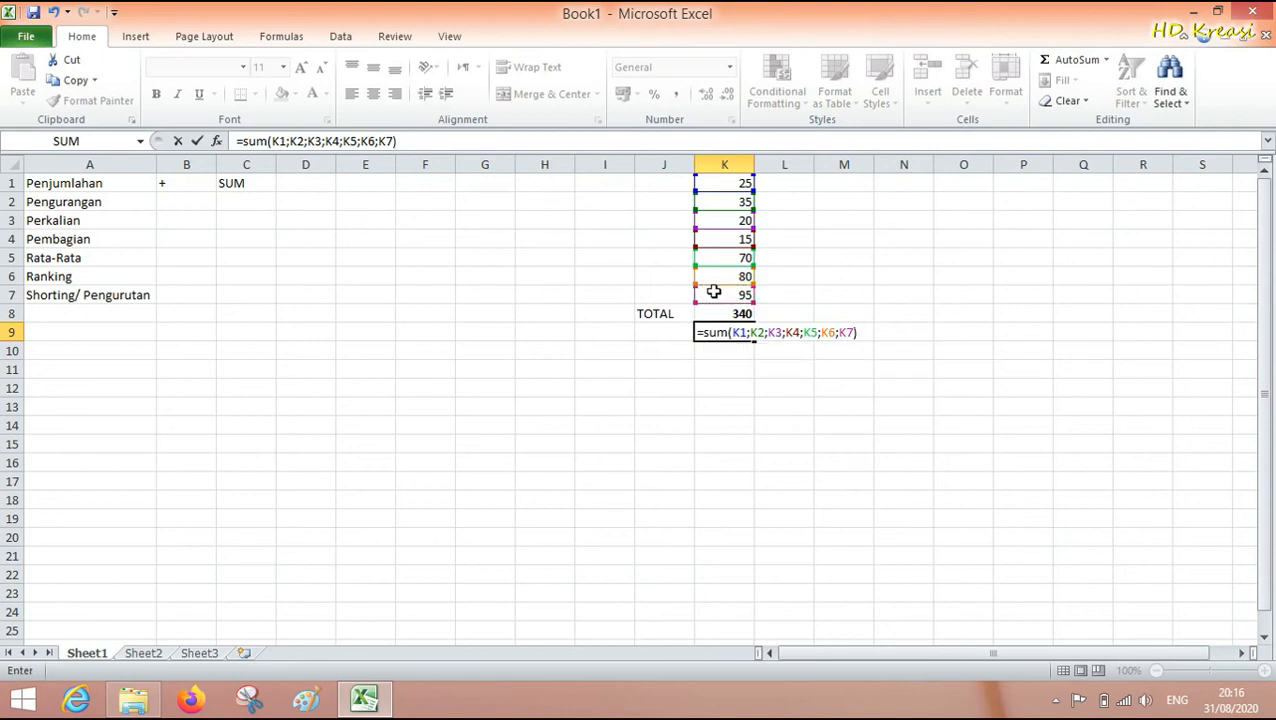
pyautogui.press('Return')
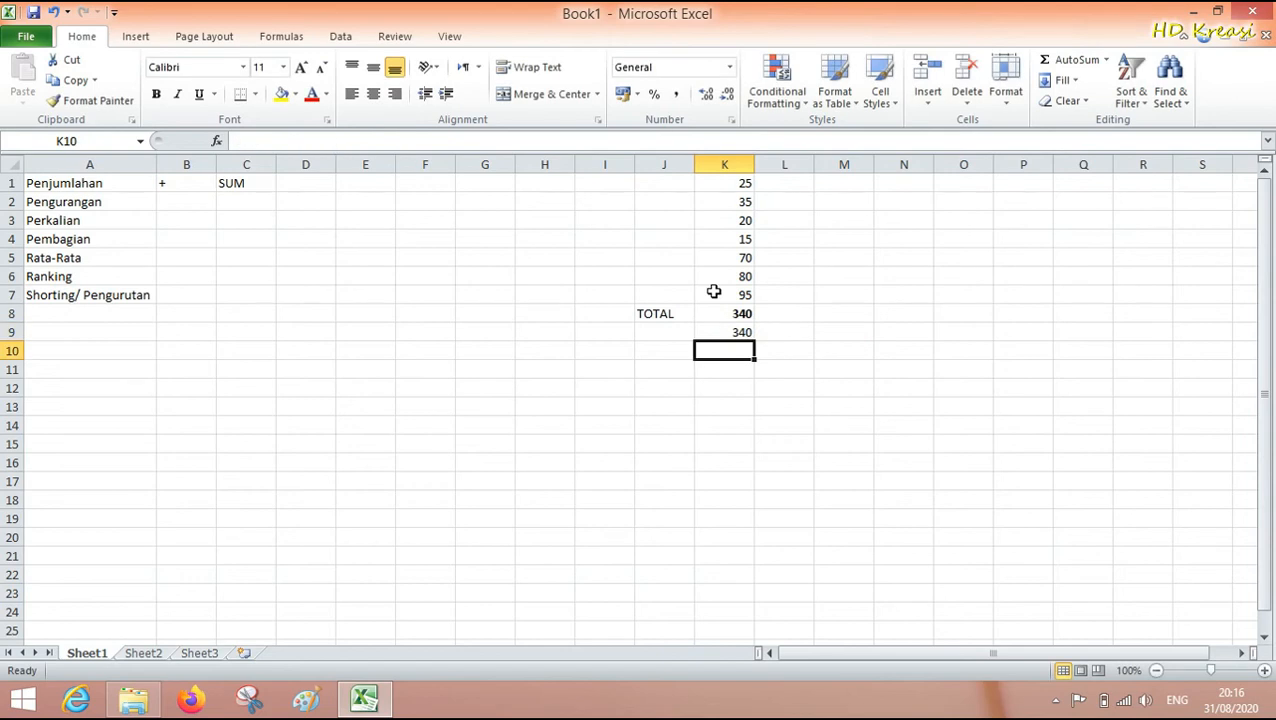
# Make the SUM result in cell K9 bold.
pyautogui.click(723, 330)
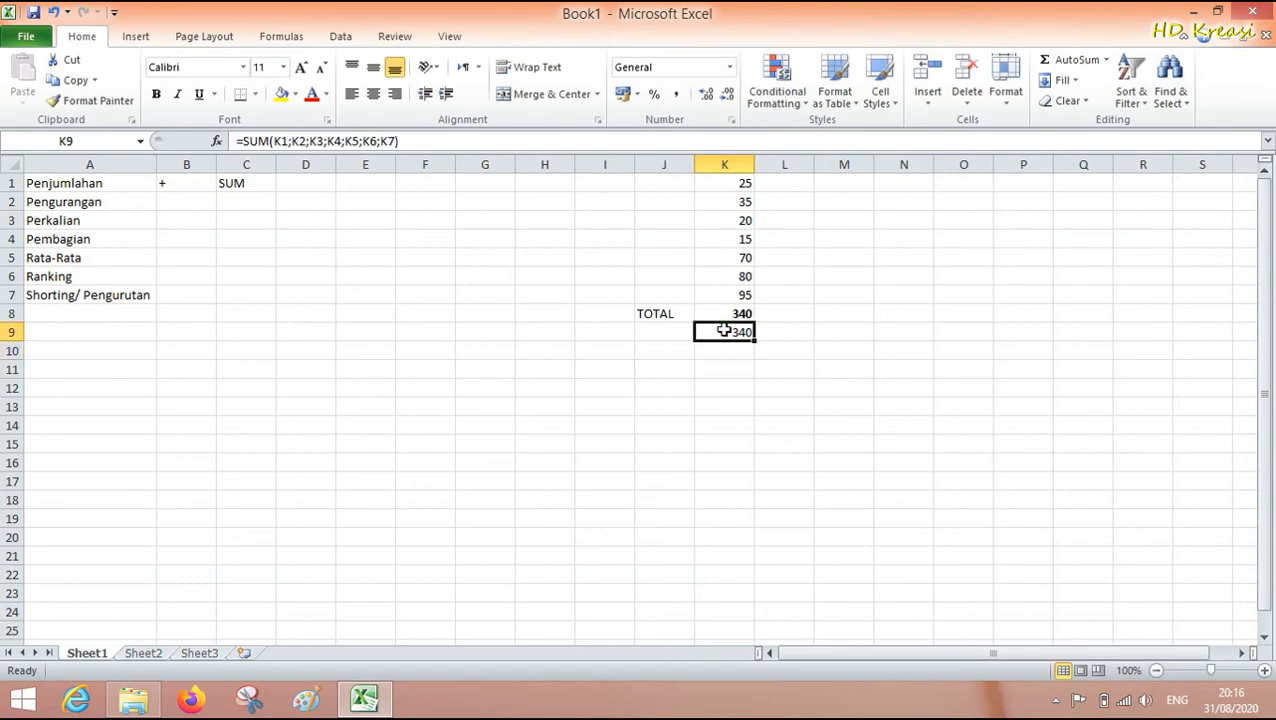
pyautogui.click(157, 95)
# Compare the formulas behind K8 and K9, and check cells K2 to K4 against the arguments in K9.
pyautogui.click(719, 316)
pyautogui.click(720, 330)
pyautogui.click(718, 314)
pyautogui.click(723, 332)
pyautogui.click(720, 313)
pyautogui.click(710, 331)
pyautogui.click(720, 313)
pyautogui.click(712, 331)
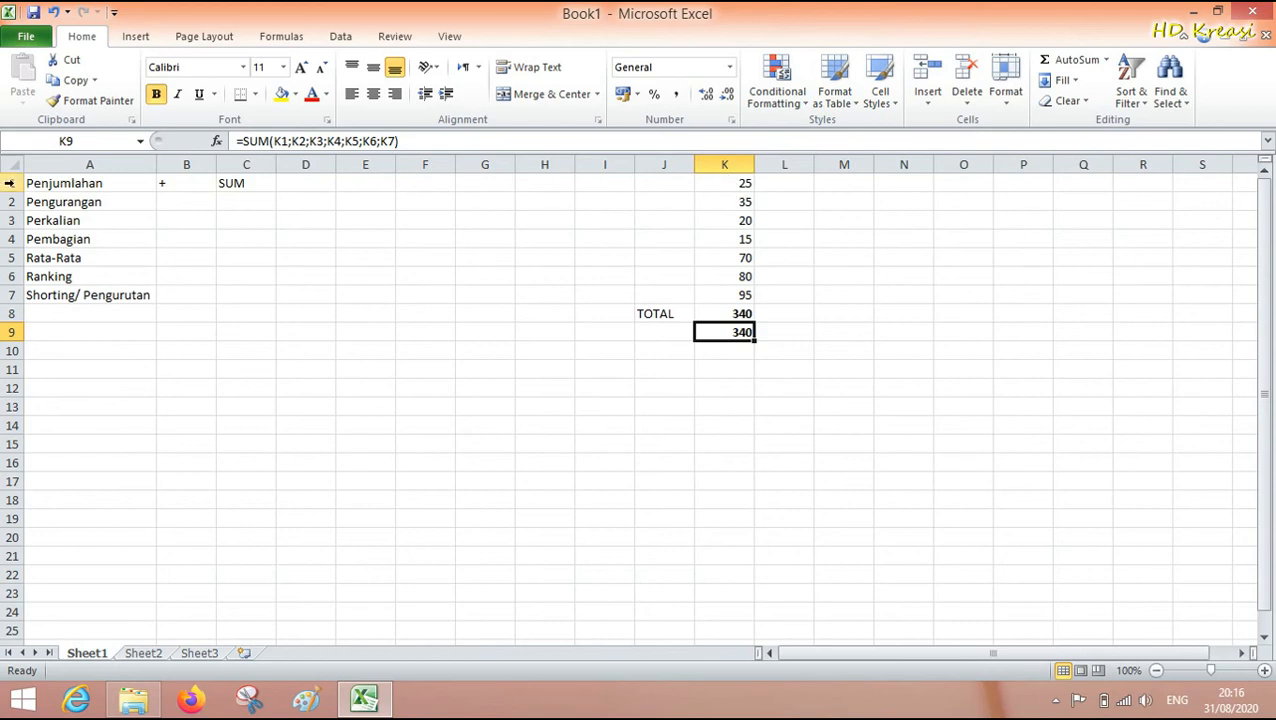
pyautogui.click(727, 202)
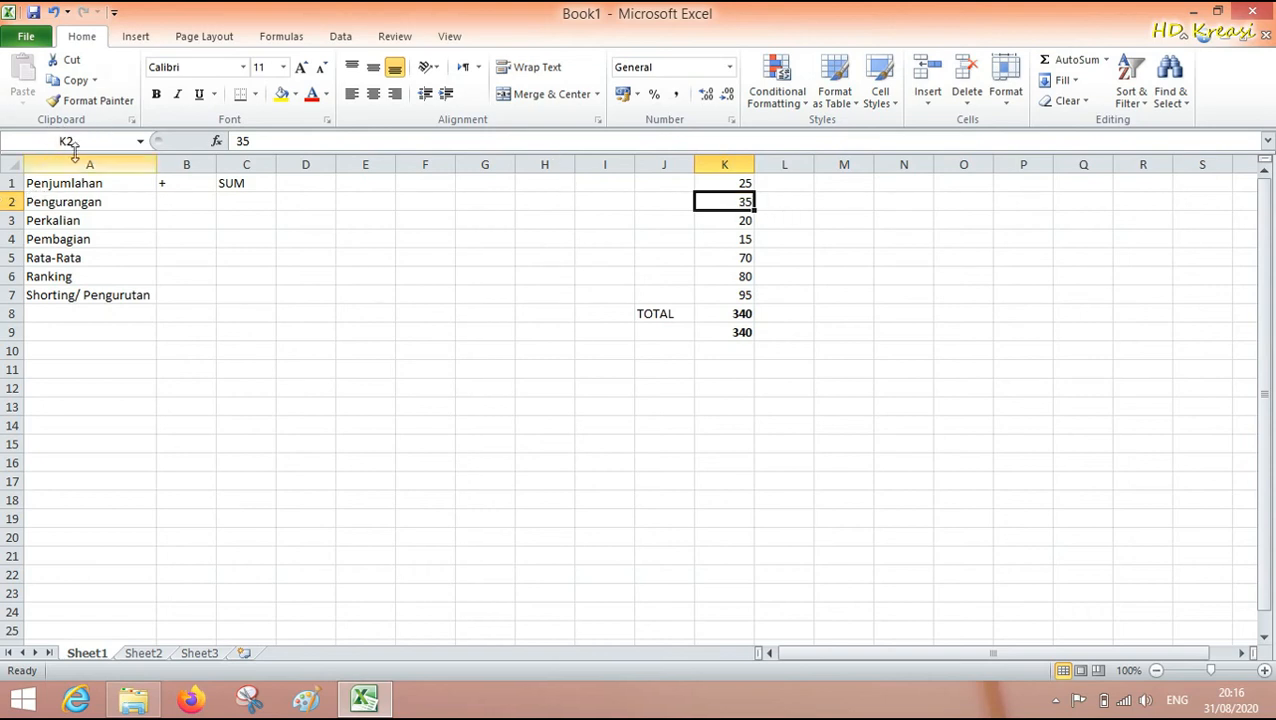
pyautogui.click(726, 222)
pyautogui.click(728, 239)
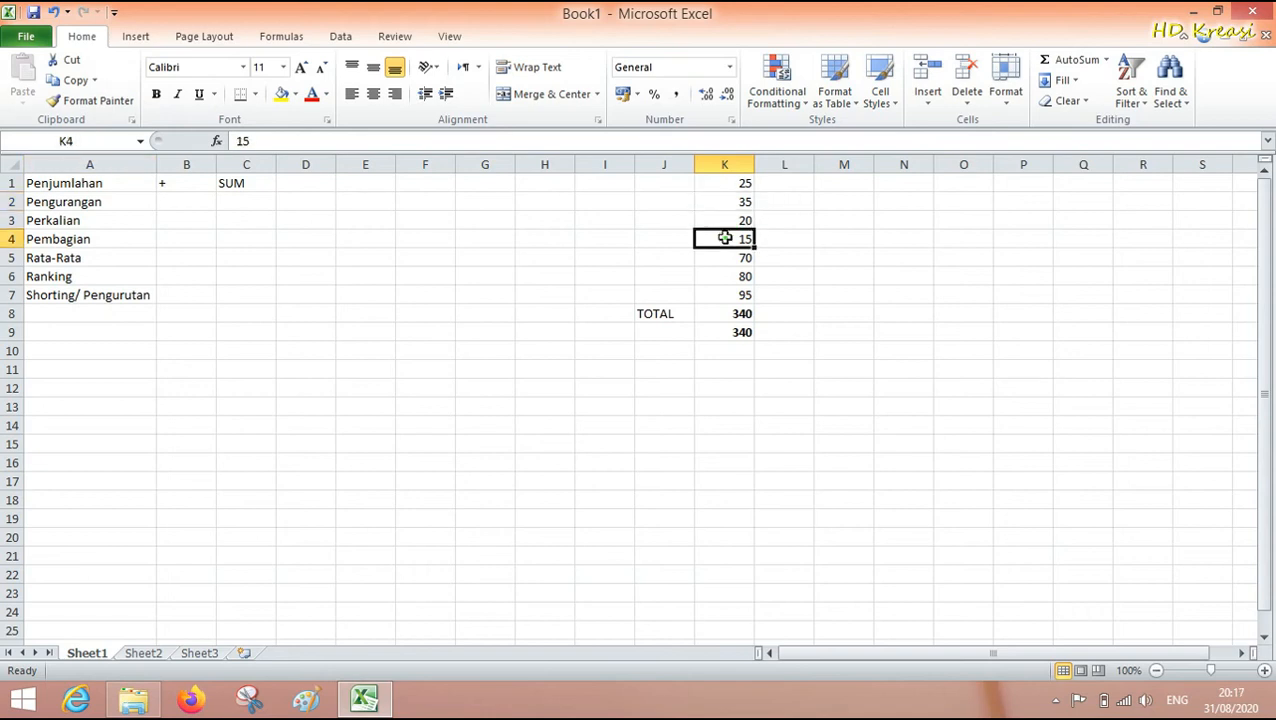
pyautogui.click(725, 332)
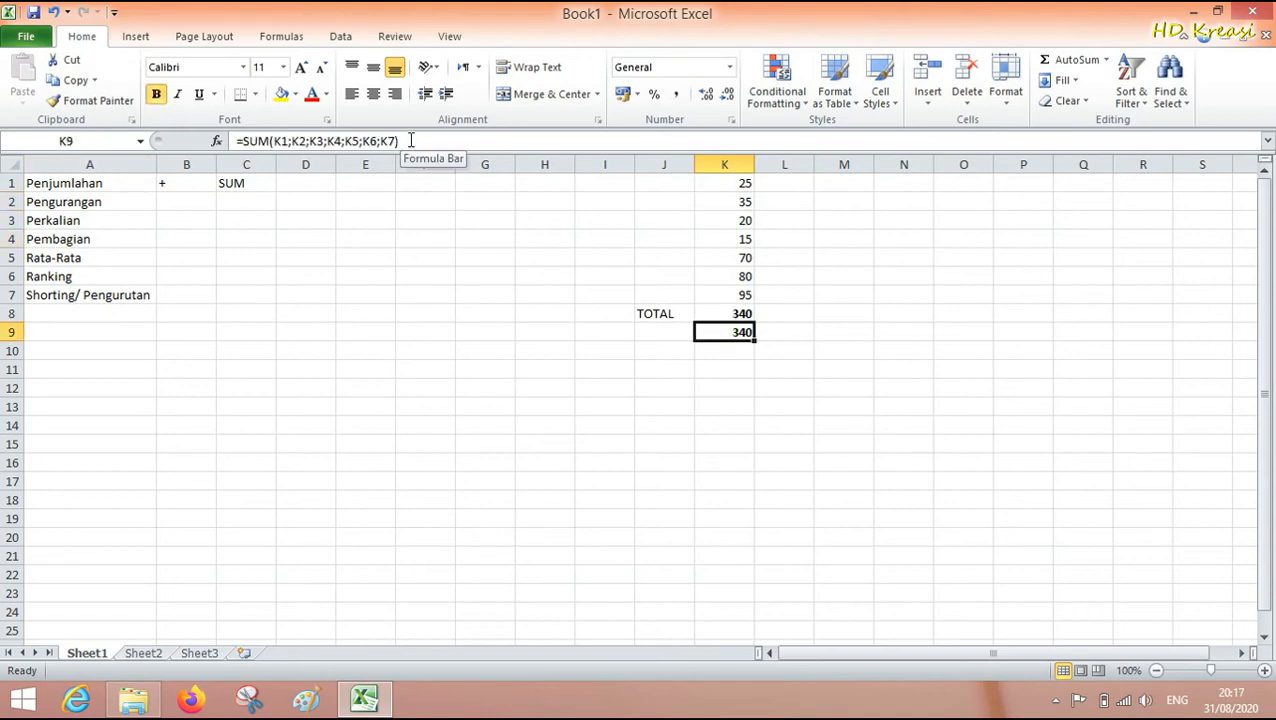
# Begin a SUM formula in cell K10, up to its opening parenthesis.
pyautogui.click(738, 350)
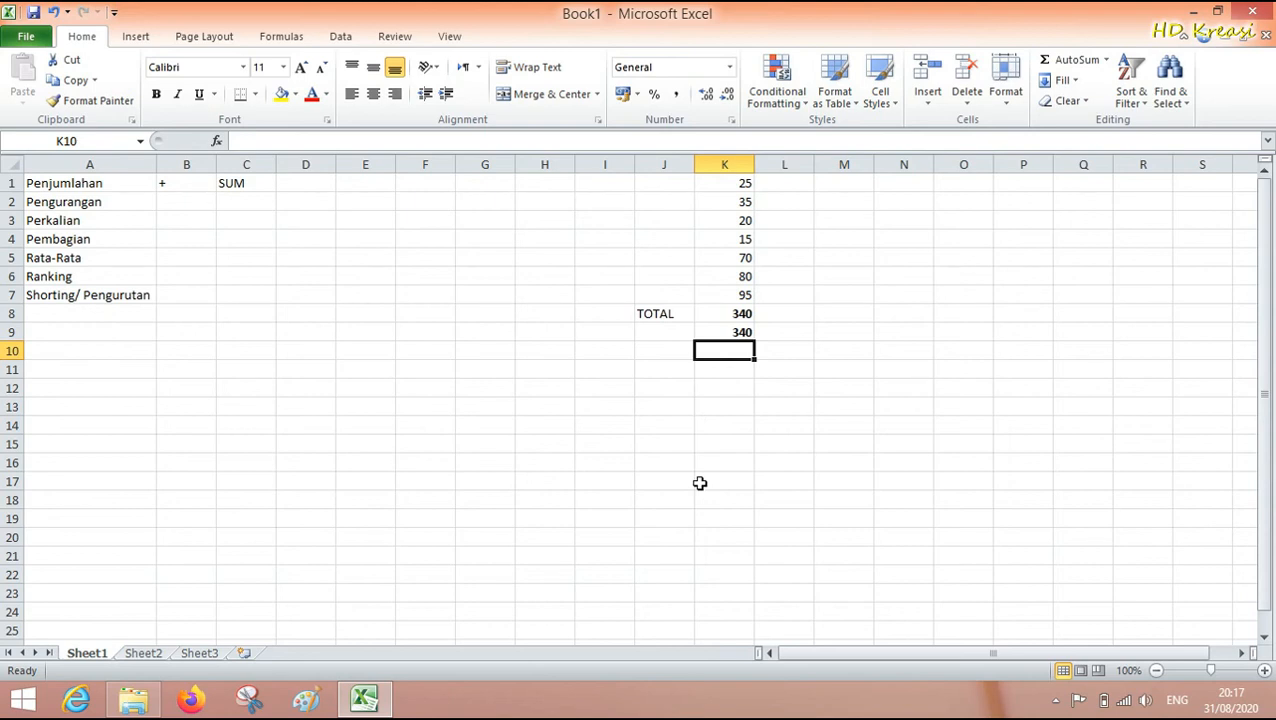
pyautogui.write('=sum')
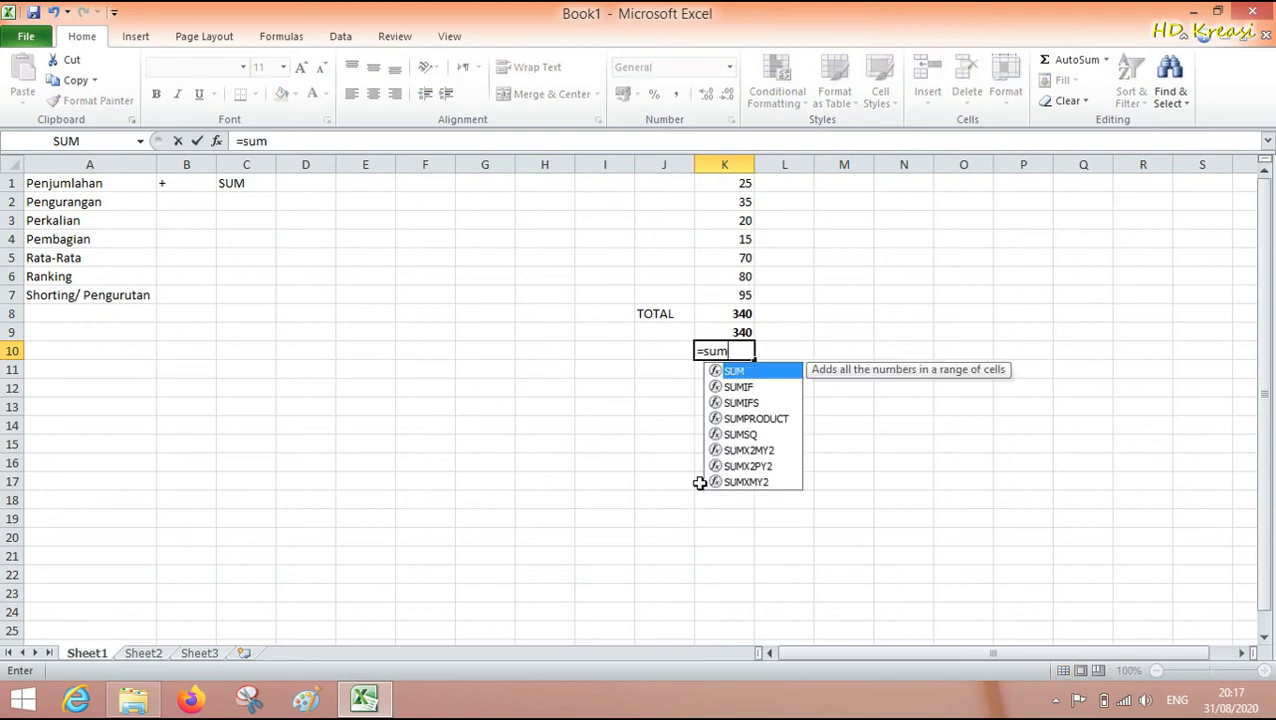
pyautogui.write('(')
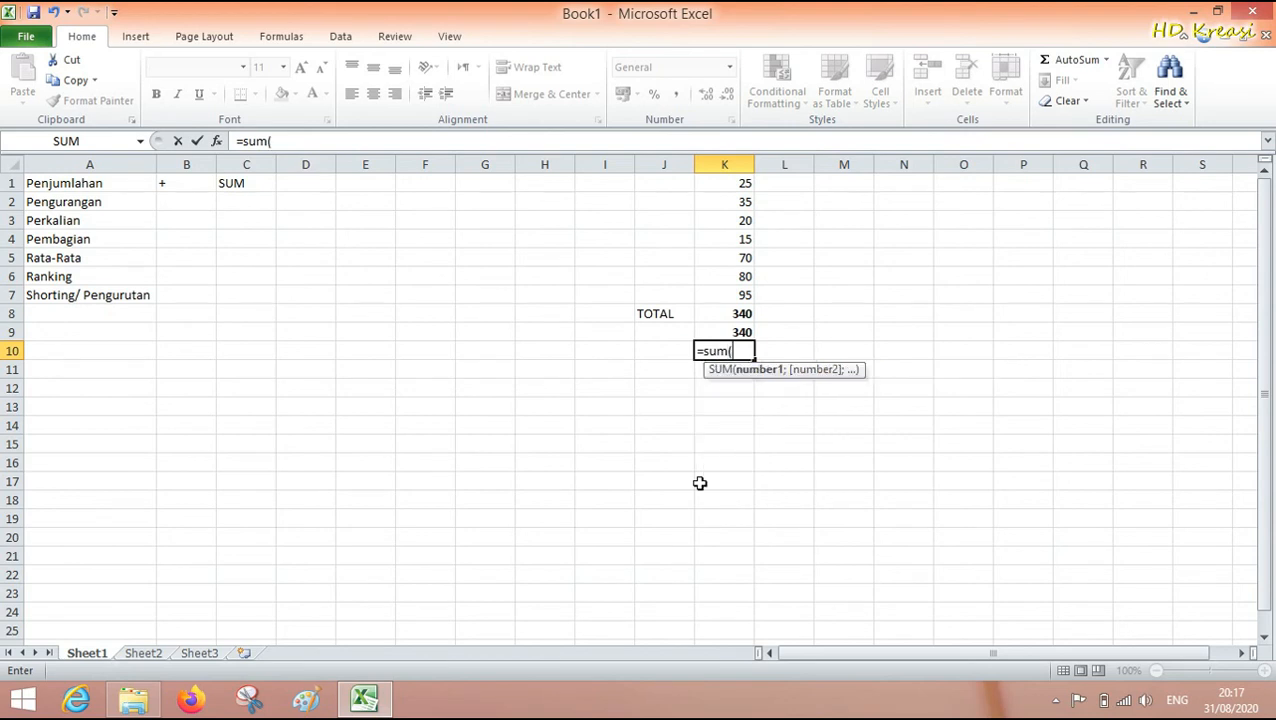
pyautogui.click(712, 182)
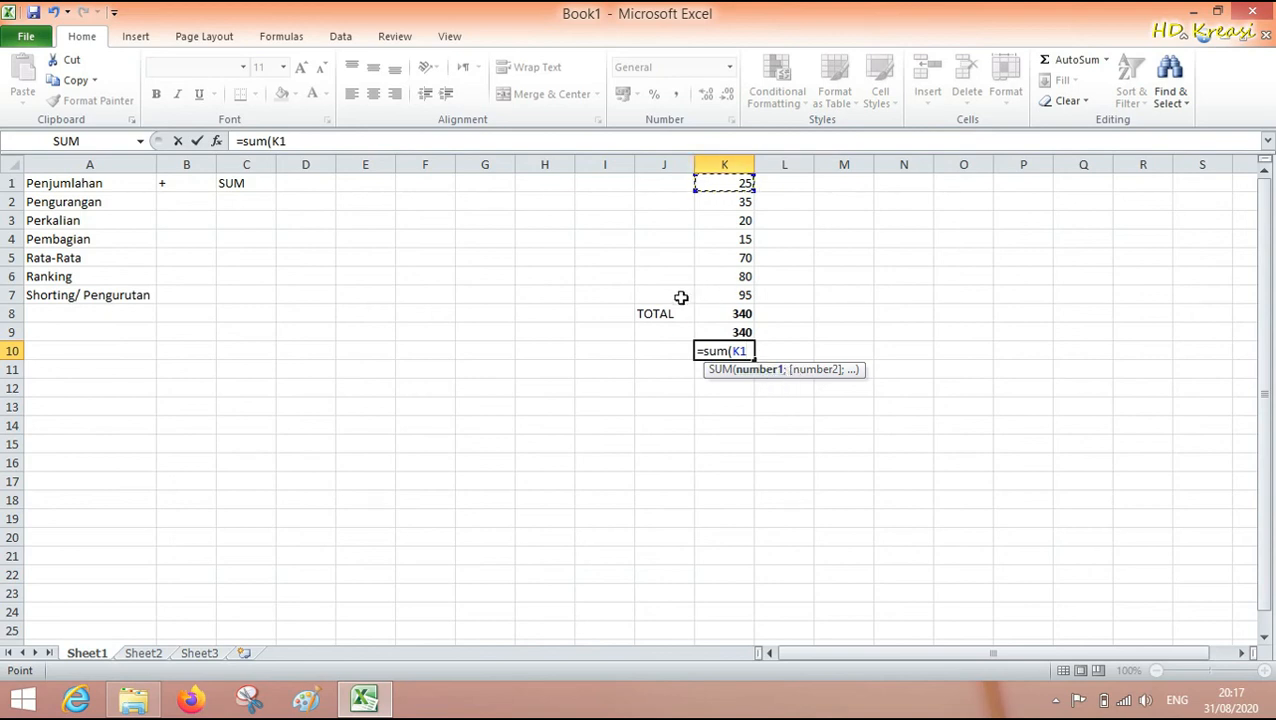
pyautogui.press('F8')
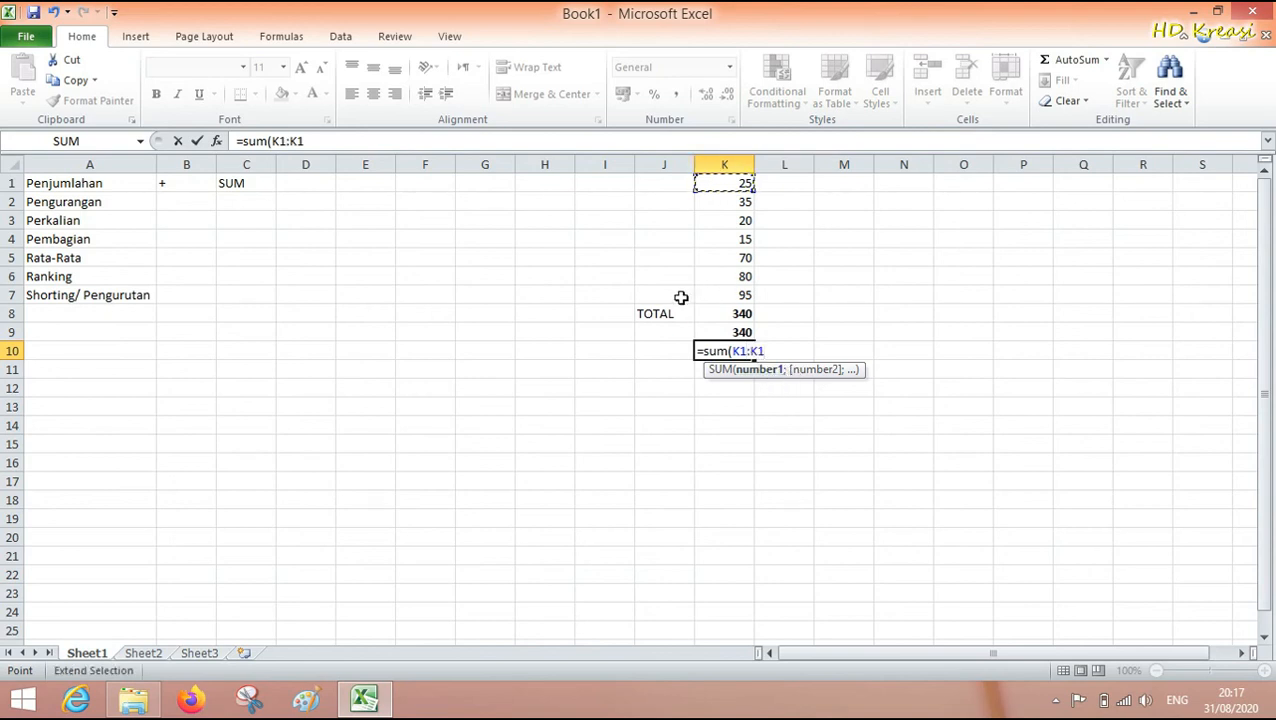
pyautogui.click(342, 143)
pyautogui.press('BackSpace')
pyautogui.press('BackSpace')
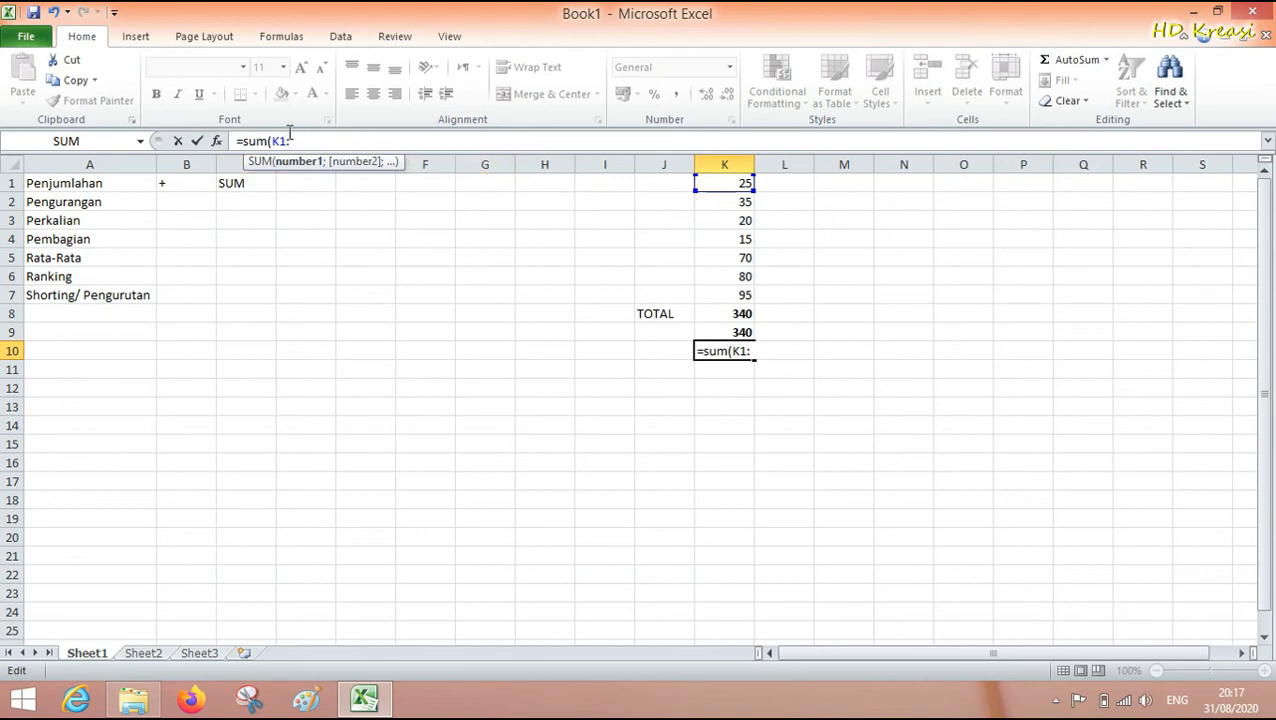
pyautogui.press('BackSpace')
pyautogui.press('BackSpace')
pyautogui.press('BackSpace')
# Complete the formula in K10 as =SUM(K1:K7), using a colon range from the first to the last number.
pyautogui.click(737, 185)
pyautogui.press('F8')
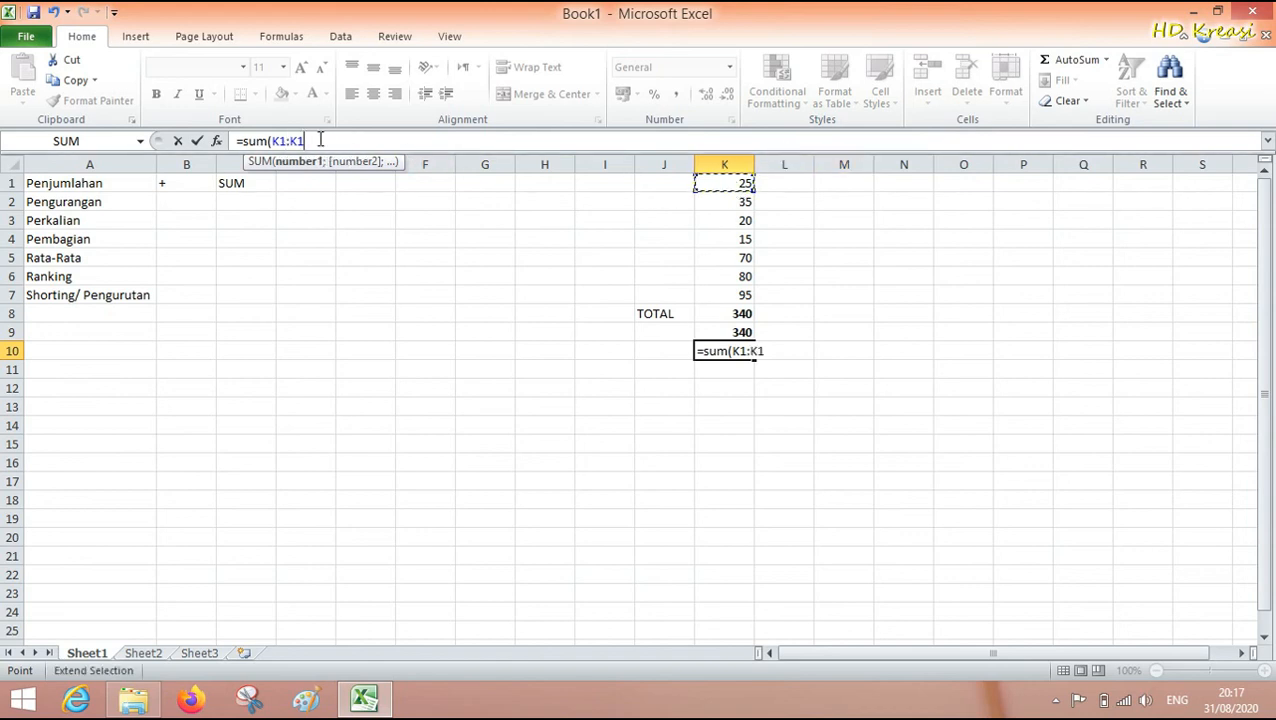
pyautogui.press('BackSpace')
pyautogui.press('BackSpace')
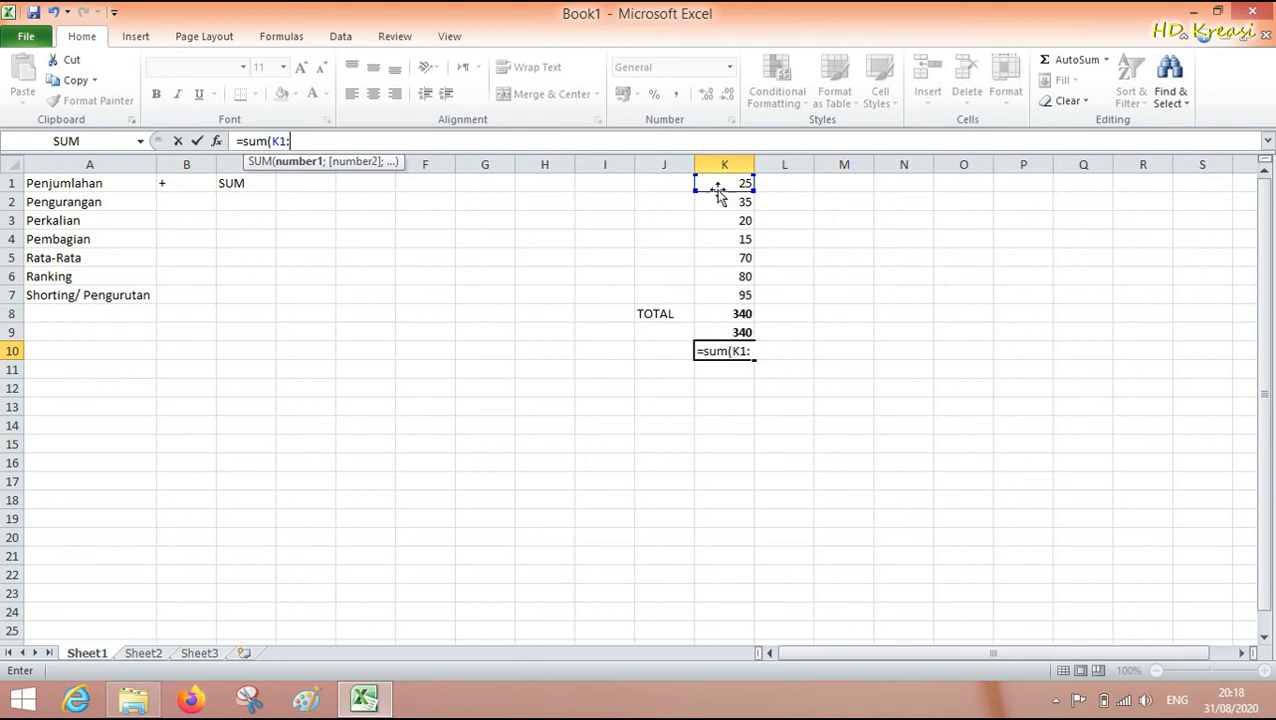
pyautogui.click(723, 298)
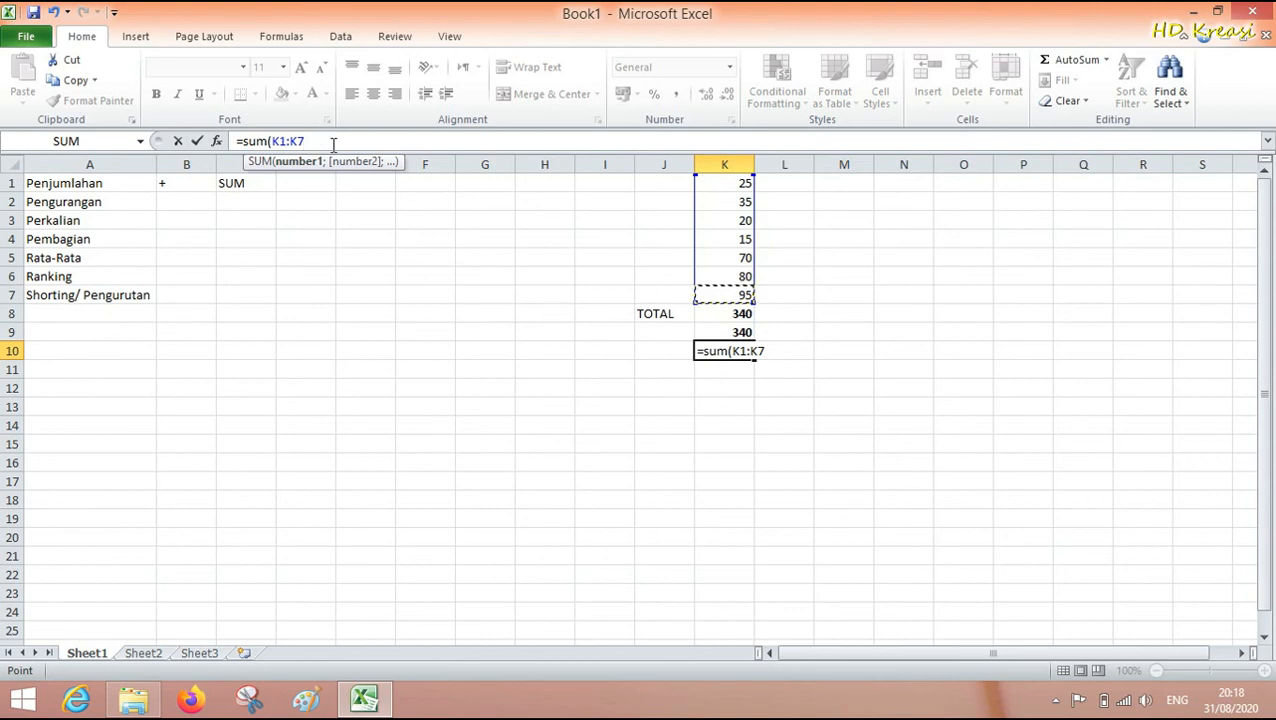
pyautogui.write(')')
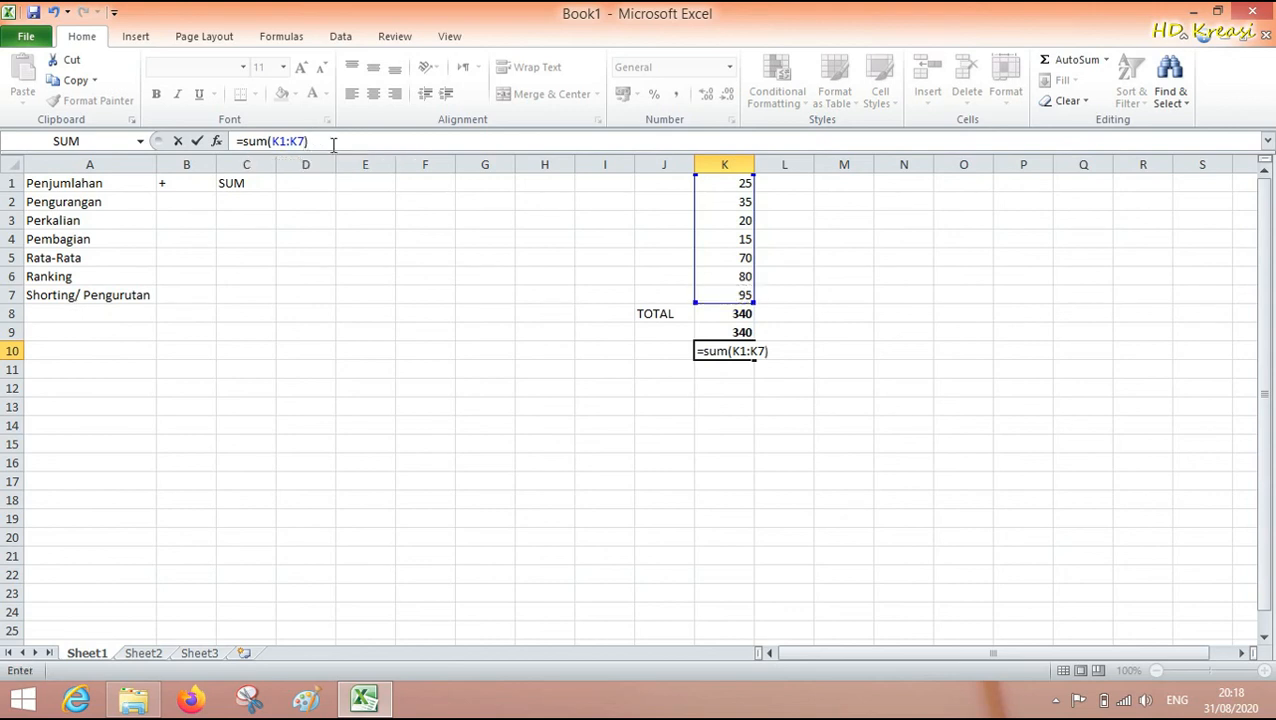
pyautogui.press('Return')
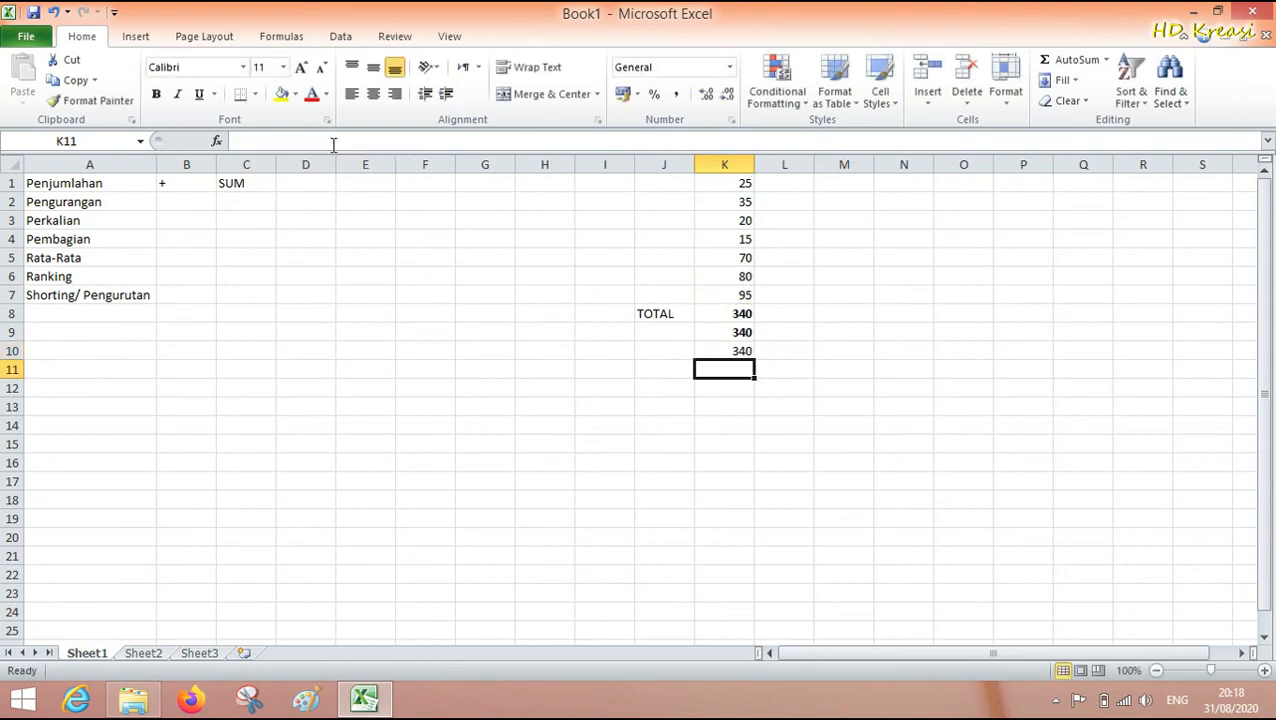
# Compare the formulas in K8, K9 and K10, and make the SUM result in K10 bold.
pyautogui.click(716, 351)
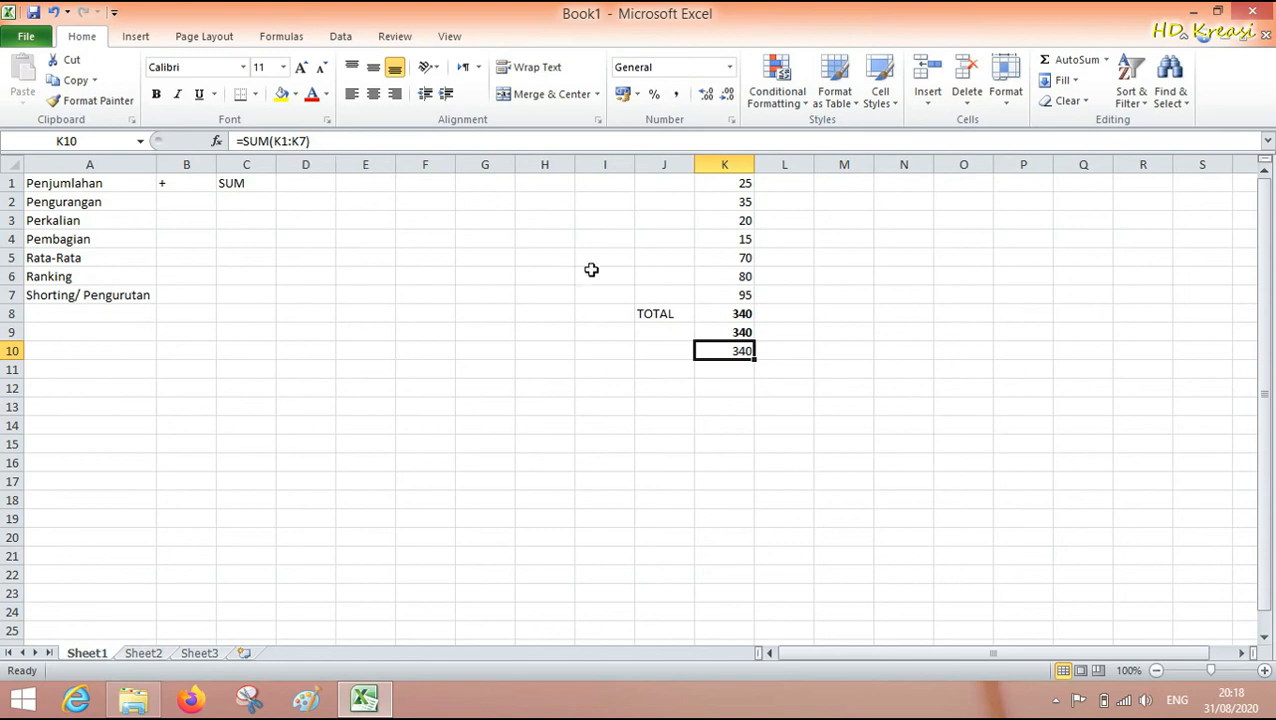
pyautogui.click(722, 331)
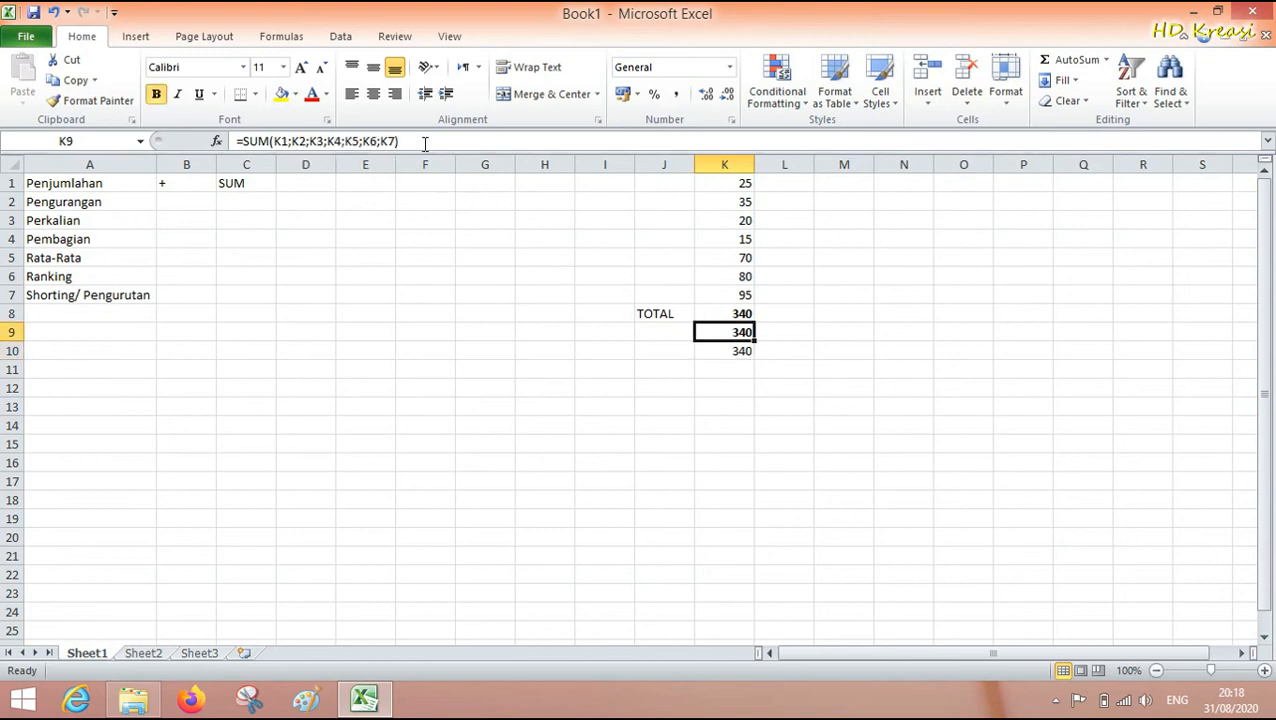
pyautogui.click(720, 312)
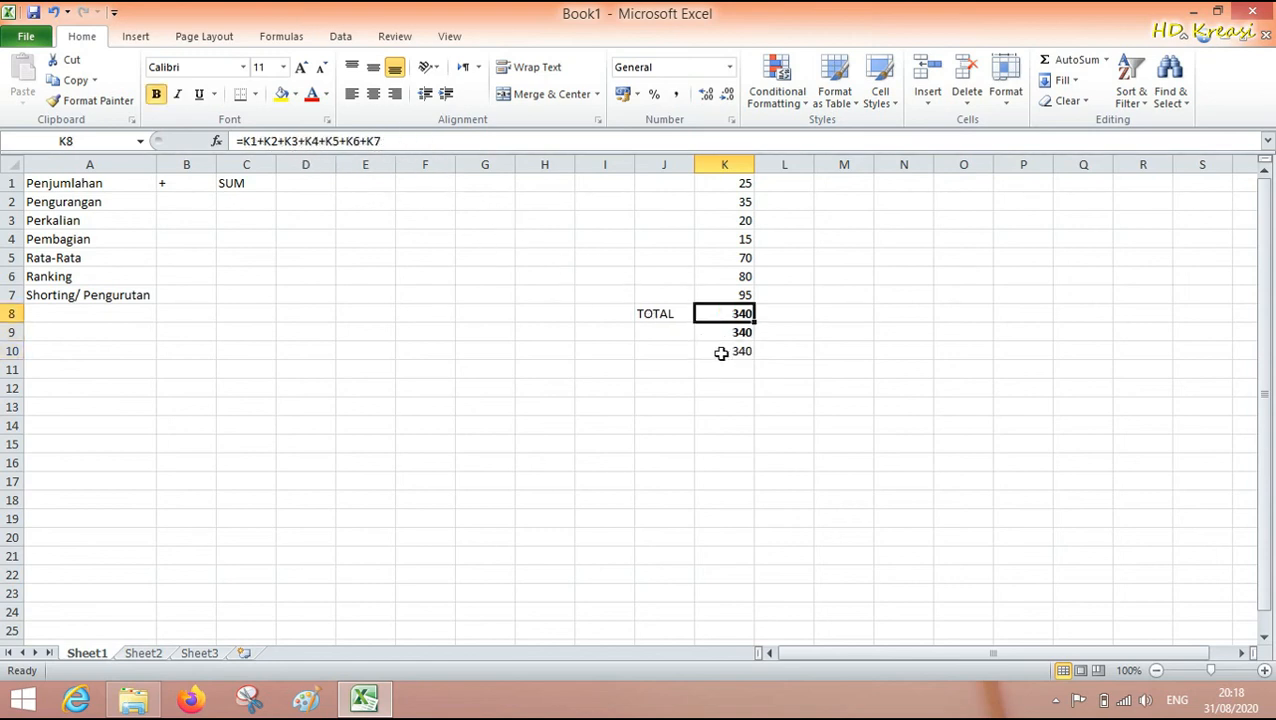
pyautogui.click(720, 351)
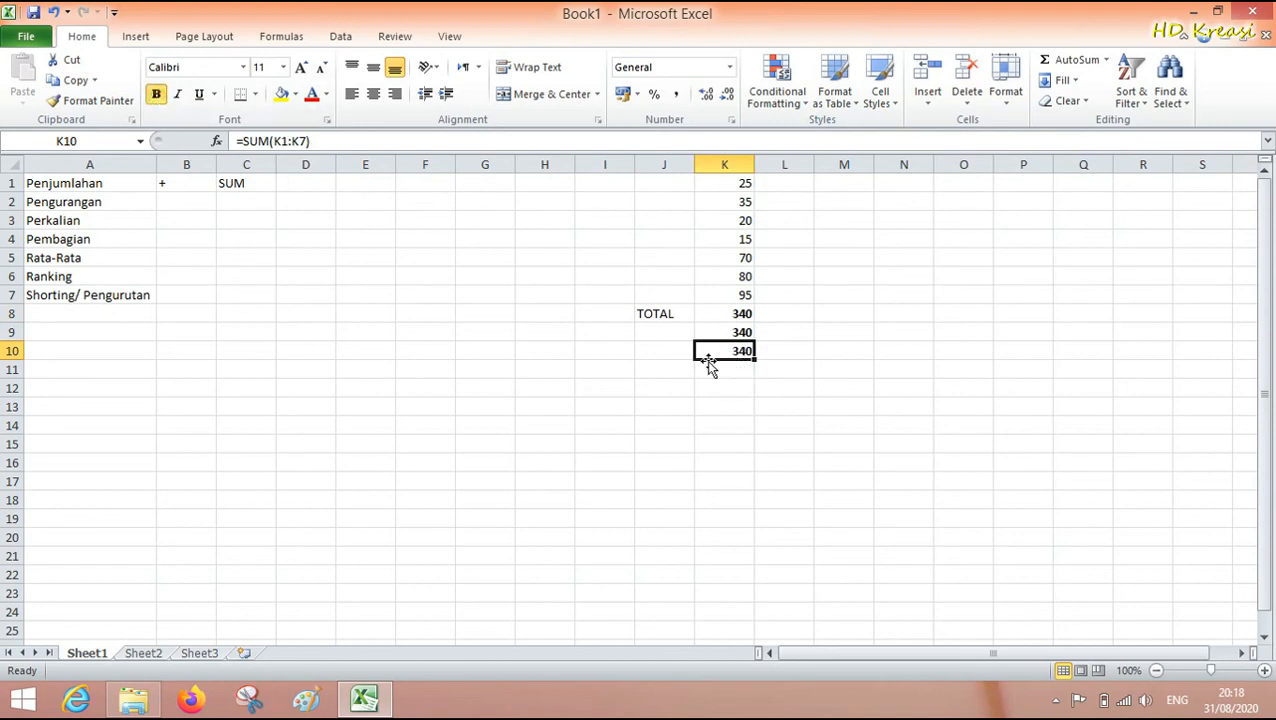
# Enter =SUM(K1:K7) in cell K11, picking the whole block of numbers as the range, and make the result bold.
pyautogui.click(732, 369)
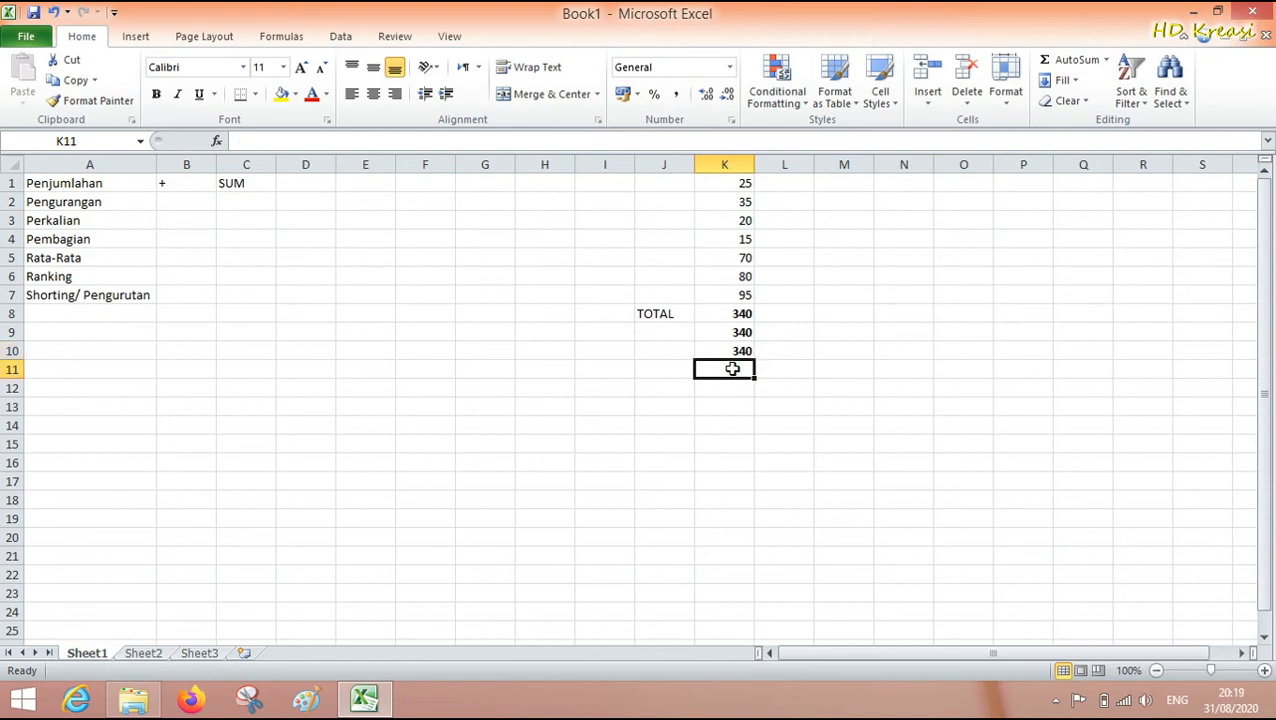
pyautogui.write('=sum')
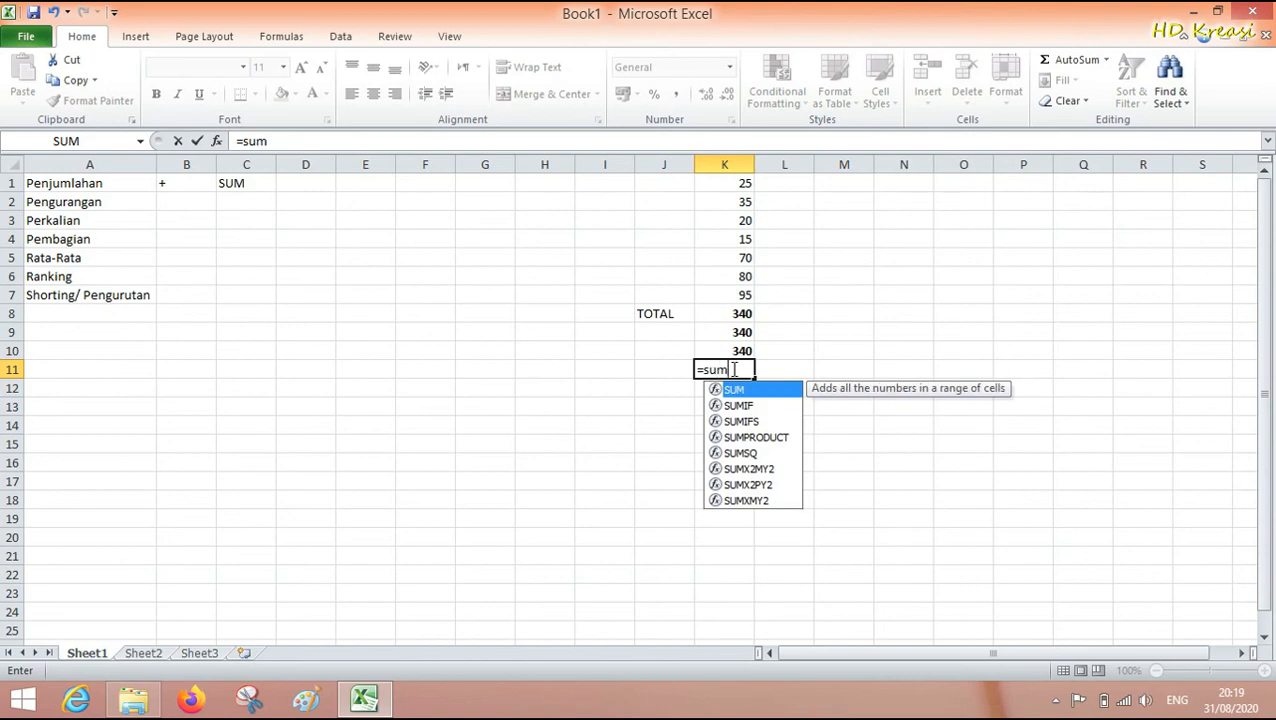
pyautogui.write('(')
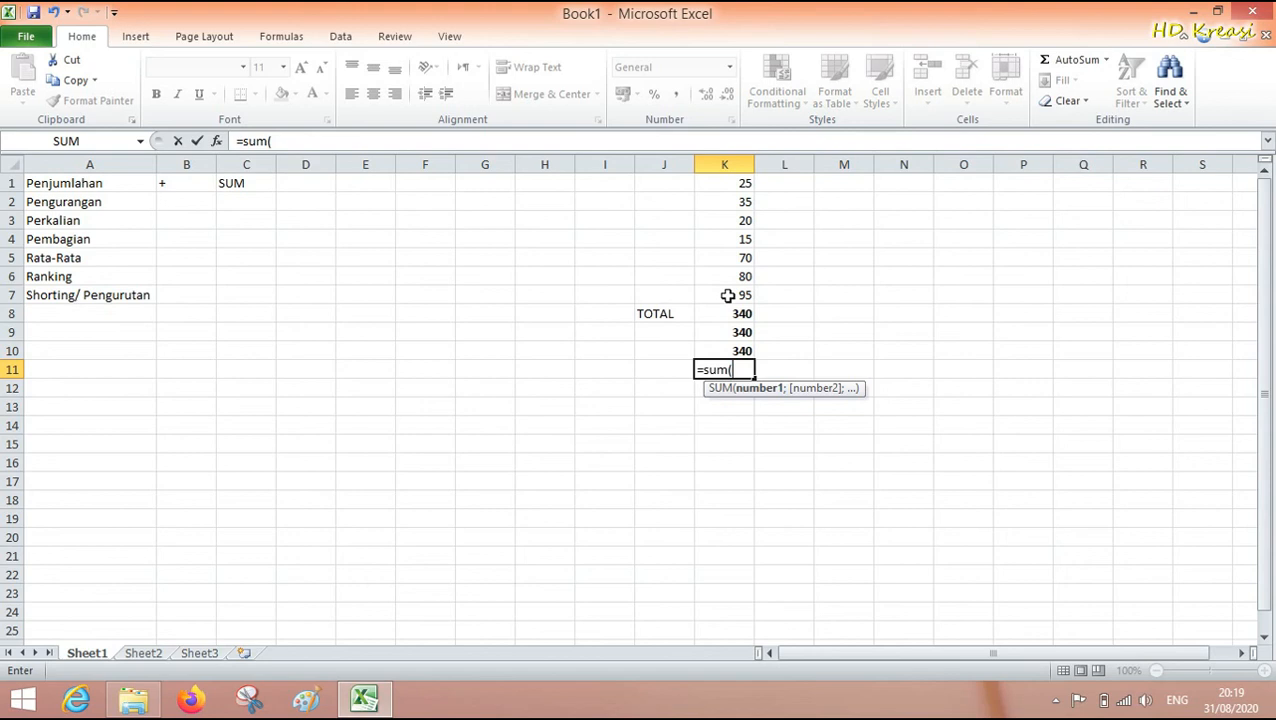
pyautogui.click(728, 183)
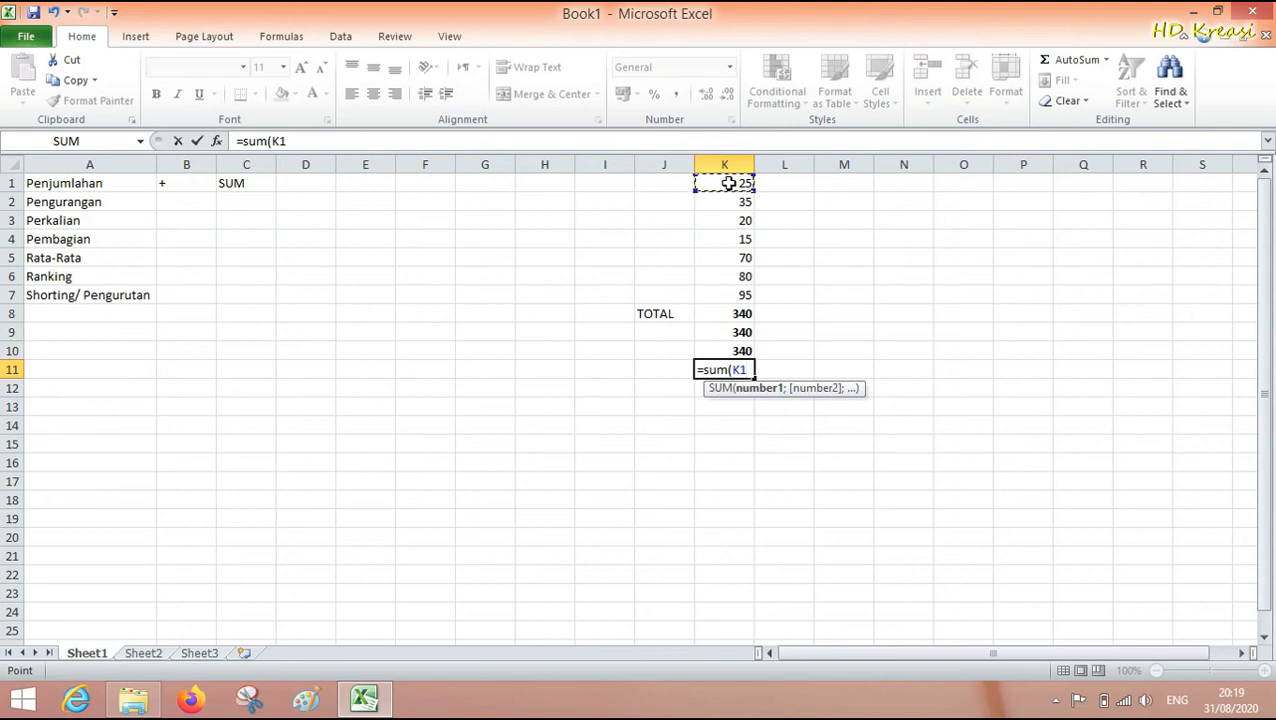
pyautogui.moveTo(728, 183); pyautogui.dragTo(744, 296)
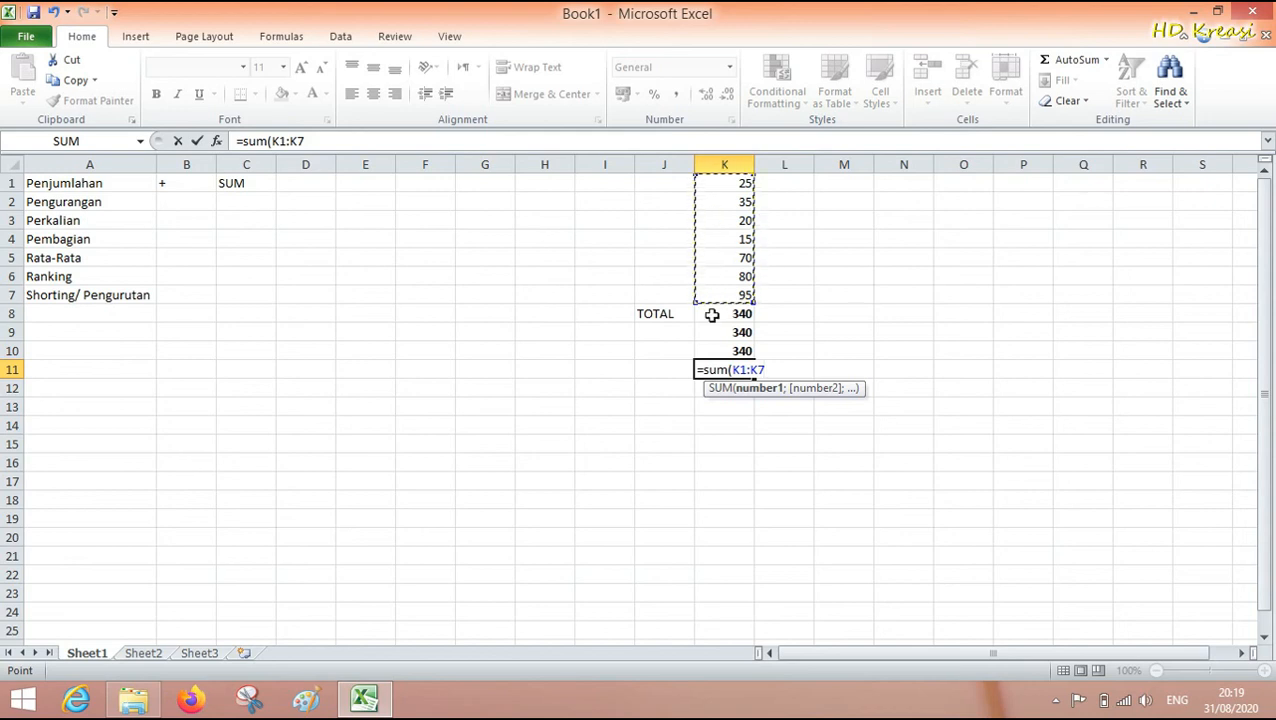
pyautogui.write(')')
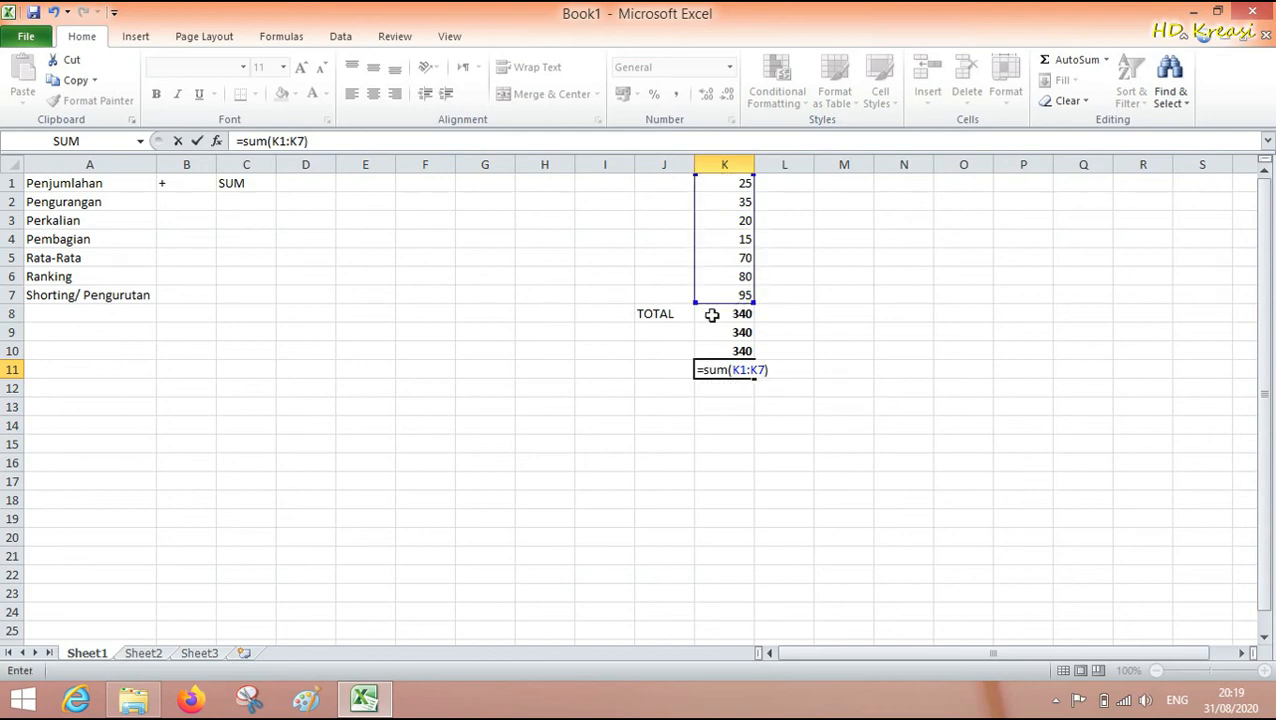
pyautogui.press('Return')
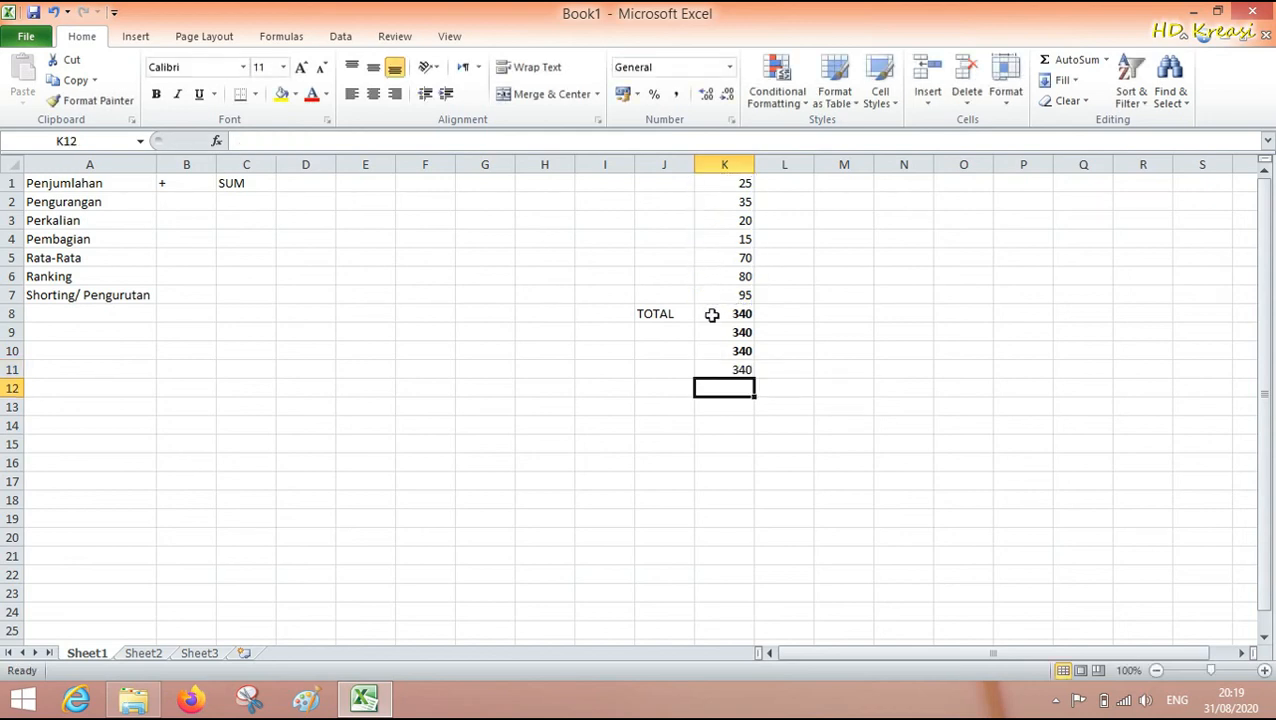
pyautogui.click(724, 371)
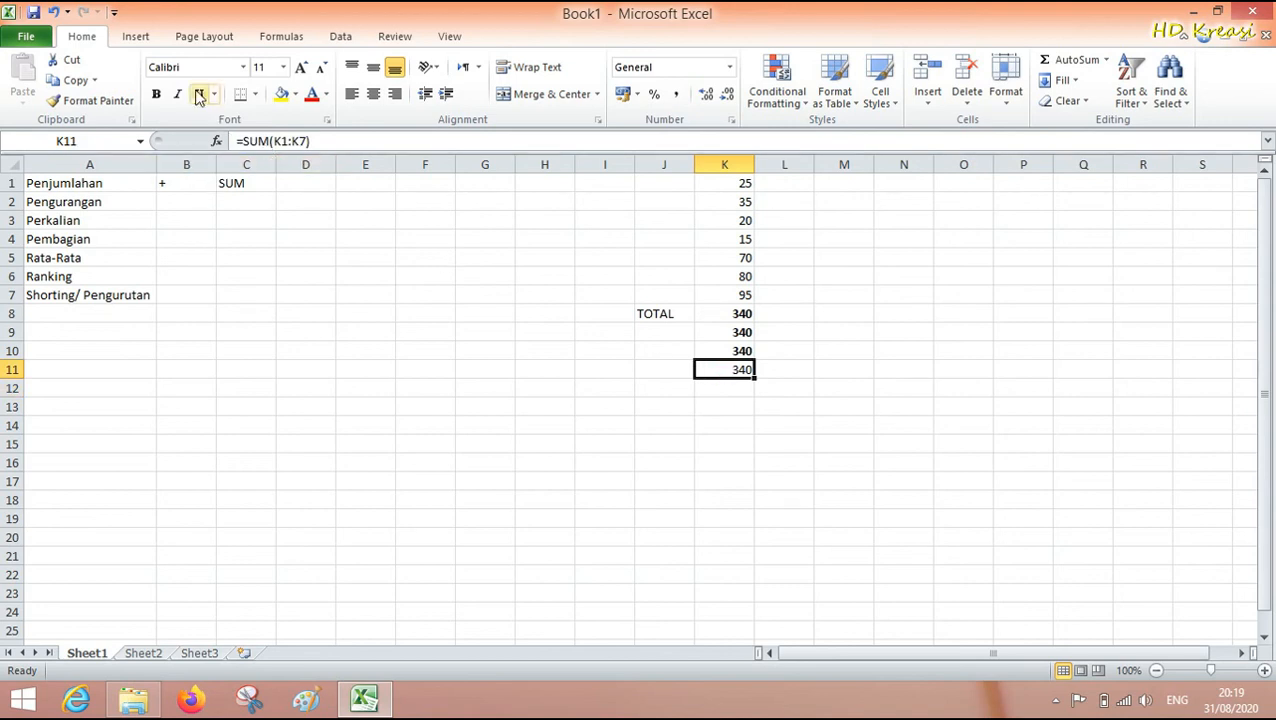
pyautogui.click(160, 102)
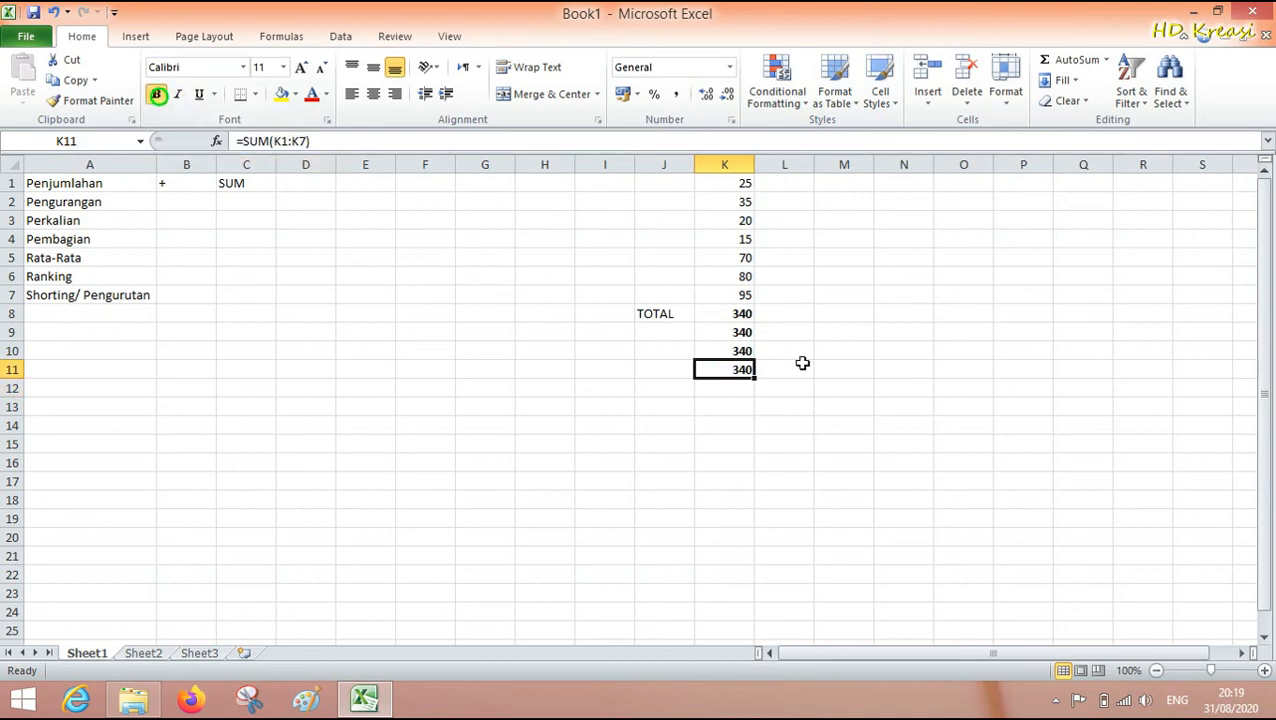
# Compare the formulas behind the four totals in K8 to K11, looking at plus signs, separate SUM arguments and SUM ranges.
pyautogui.click(723, 316)
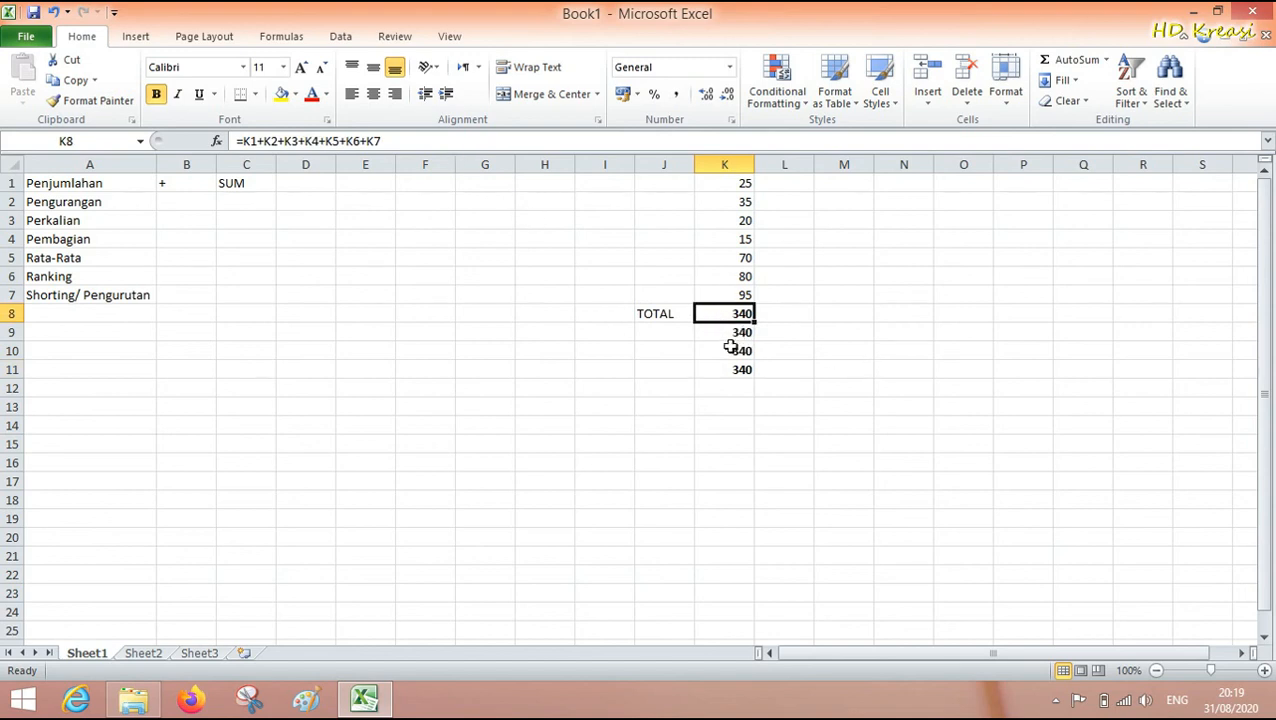
pyautogui.click(727, 334)
pyautogui.click(723, 351)
pyautogui.click(725, 369)
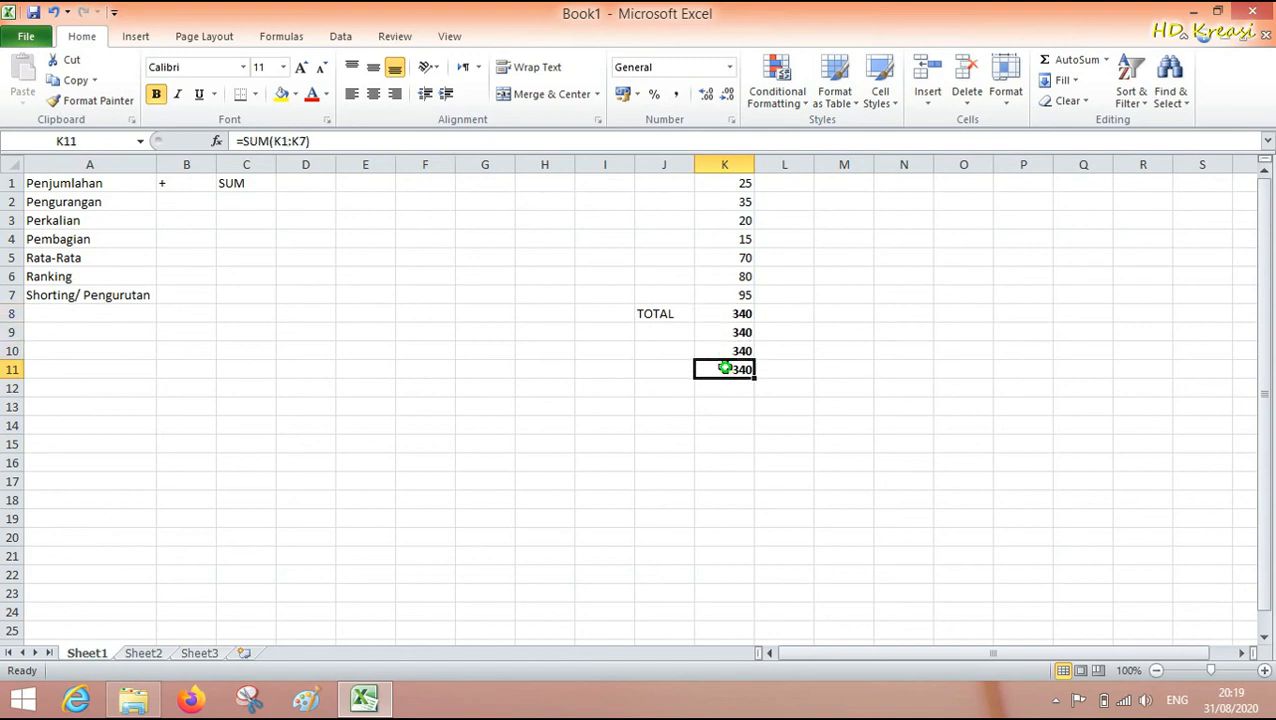
pyautogui.click(727, 351)
pyautogui.click(722, 369)
pyautogui.click(722, 334)
pyautogui.click(721, 349)
pyautogui.click(724, 370)
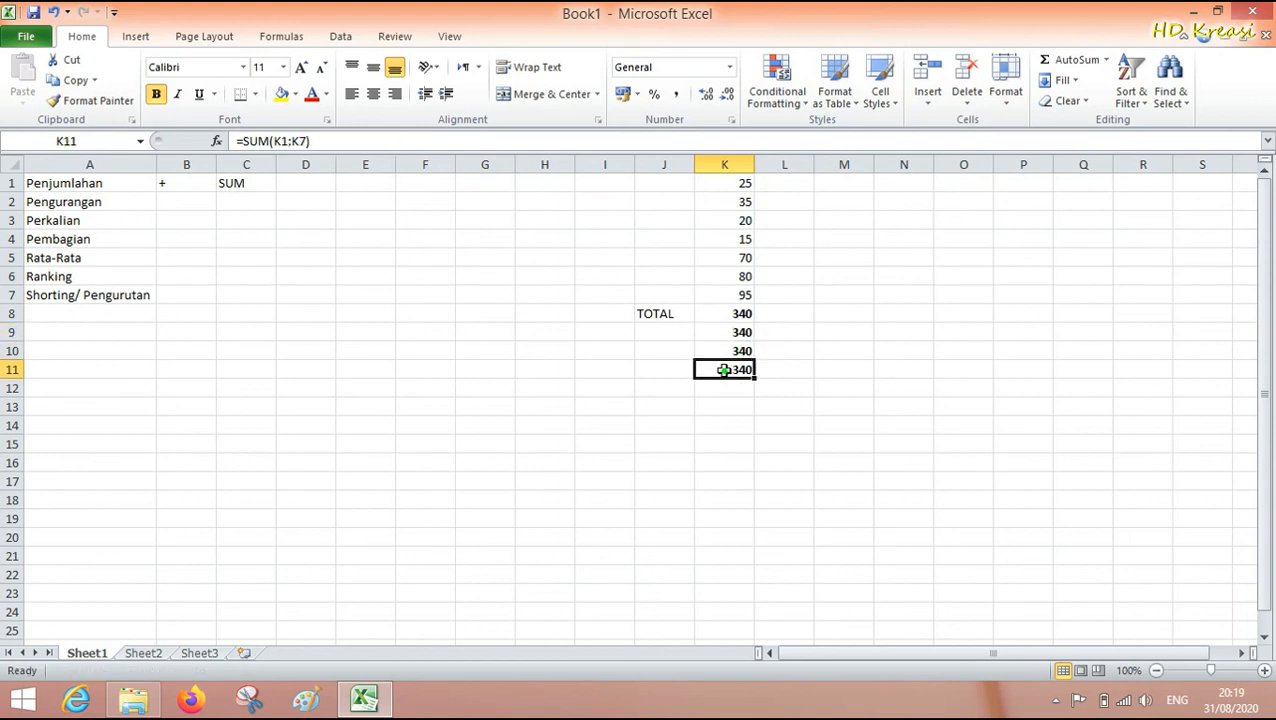
pyautogui.click(723, 315)
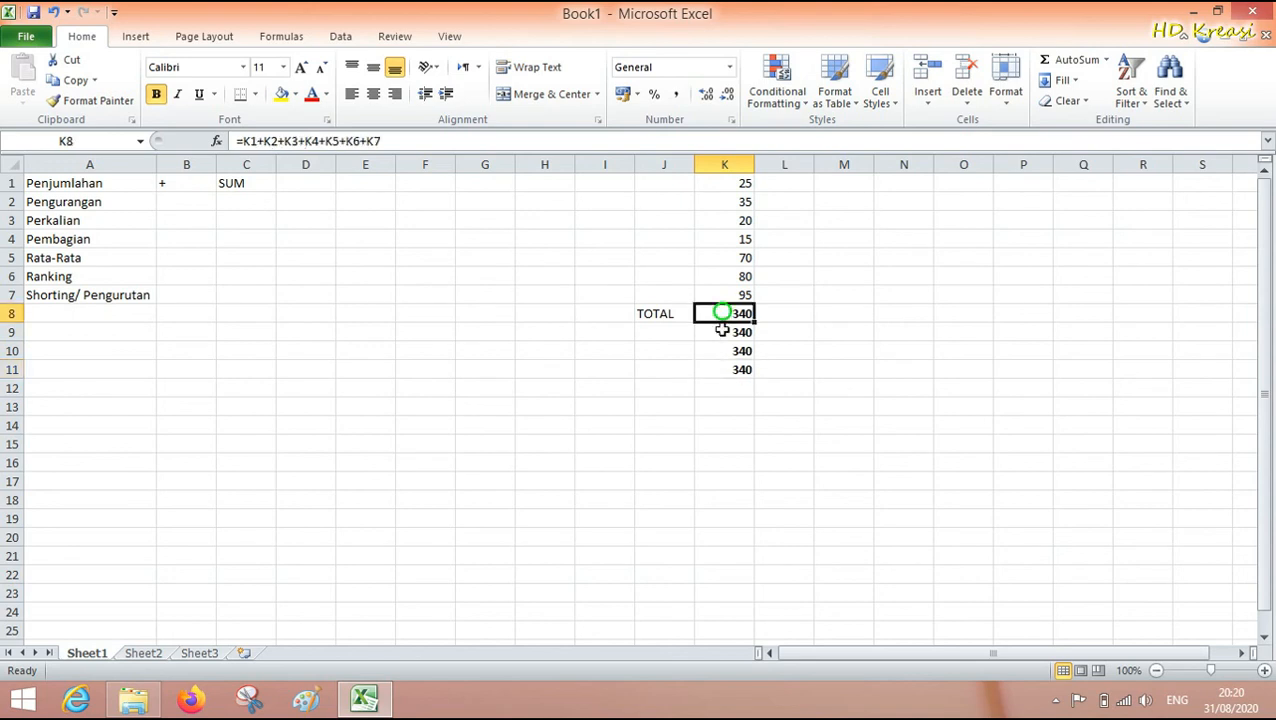
pyautogui.click(722, 334)
pyautogui.click(718, 352)
pyautogui.click(718, 368)
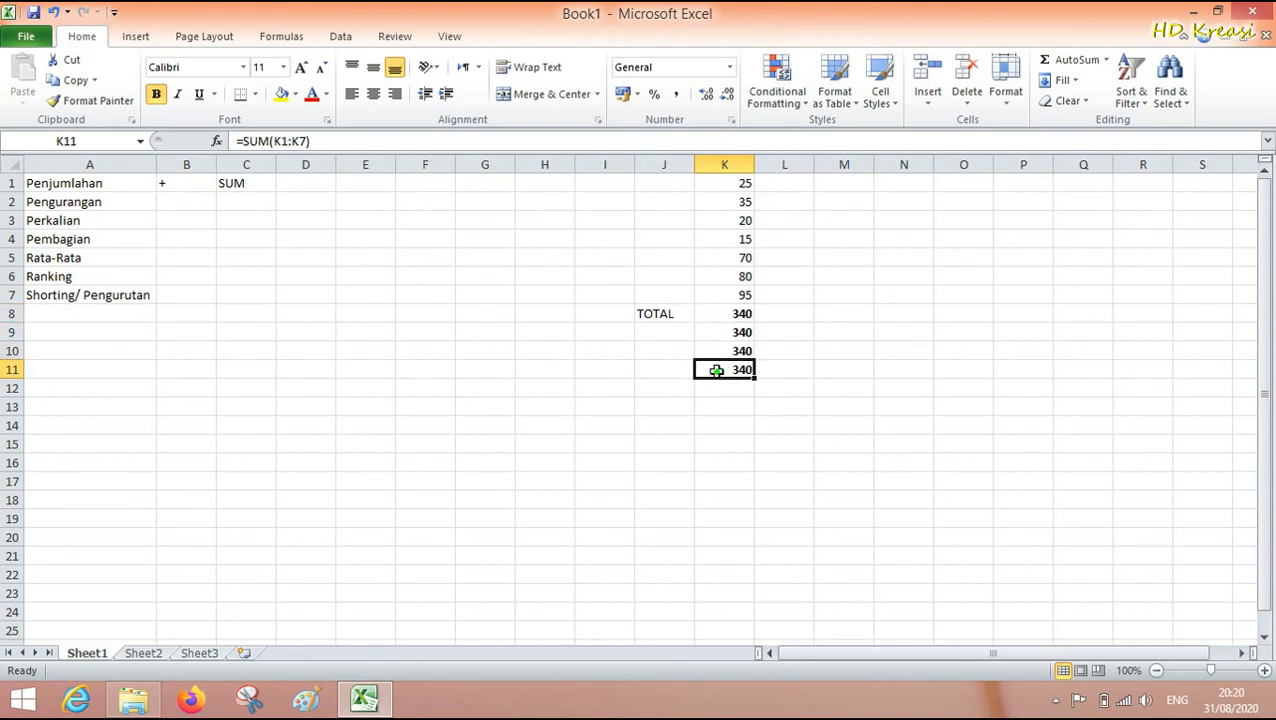
pyautogui.click(719, 352)
pyautogui.click(722, 333)
pyautogui.click(725, 313)
pyautogui.click(720, 369)
pyautogui.click(725, 351)
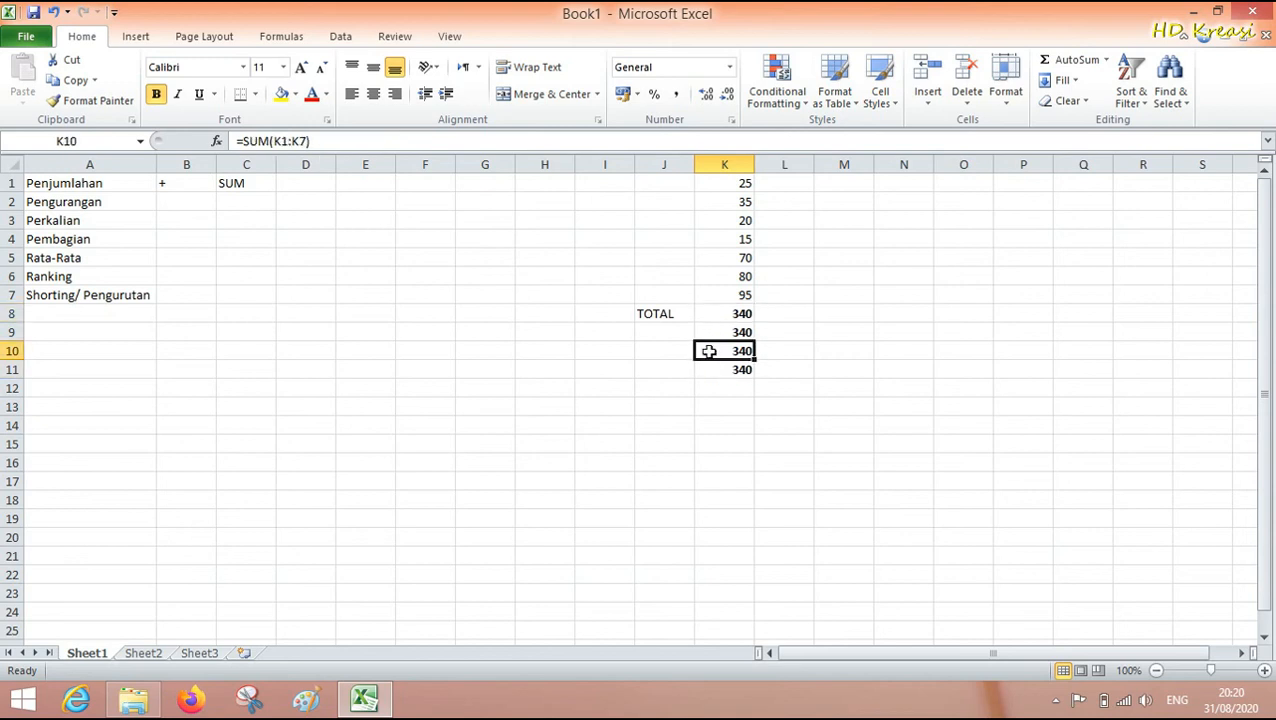
pyautogui.click(720, 369)
pyautogui.click(720, 333)
pyautogui.click(720, 315)
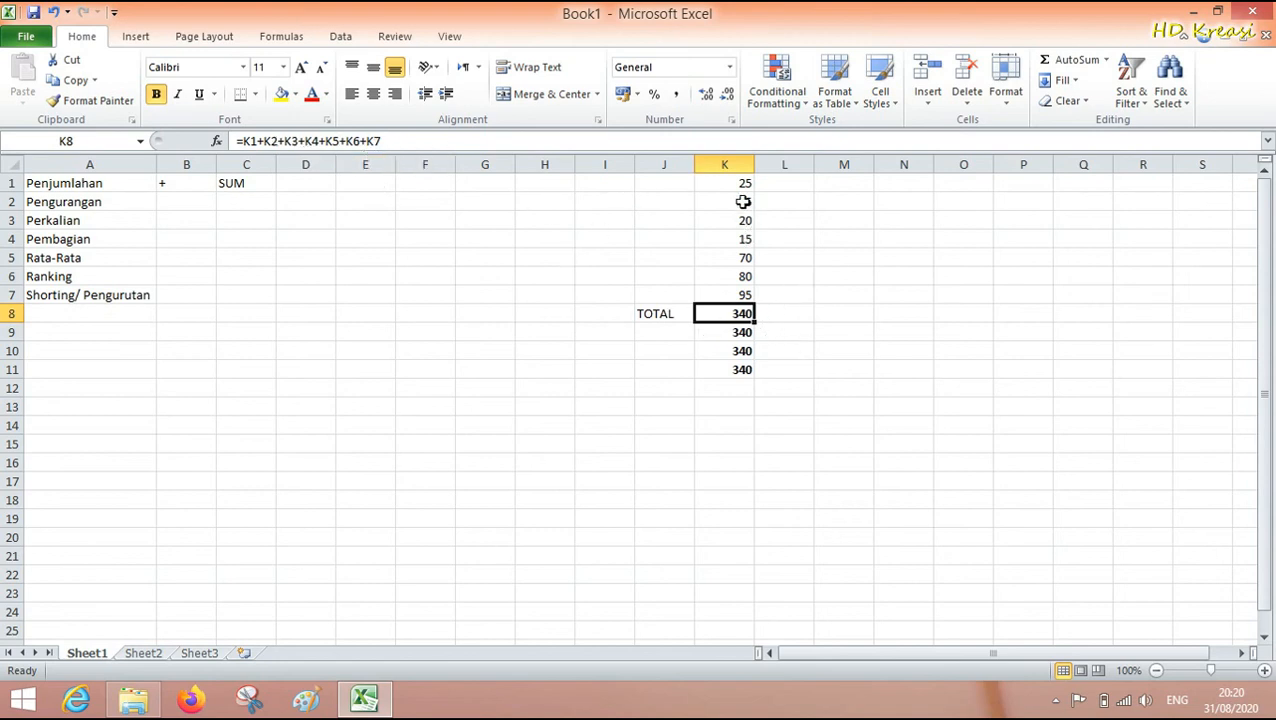
# Check the number range K1:K7 against the SUM formula in K11, and review the other totals up to K8.
pyautogui.moveTo(734, 183); pyautogui.dragTo(718, 290)
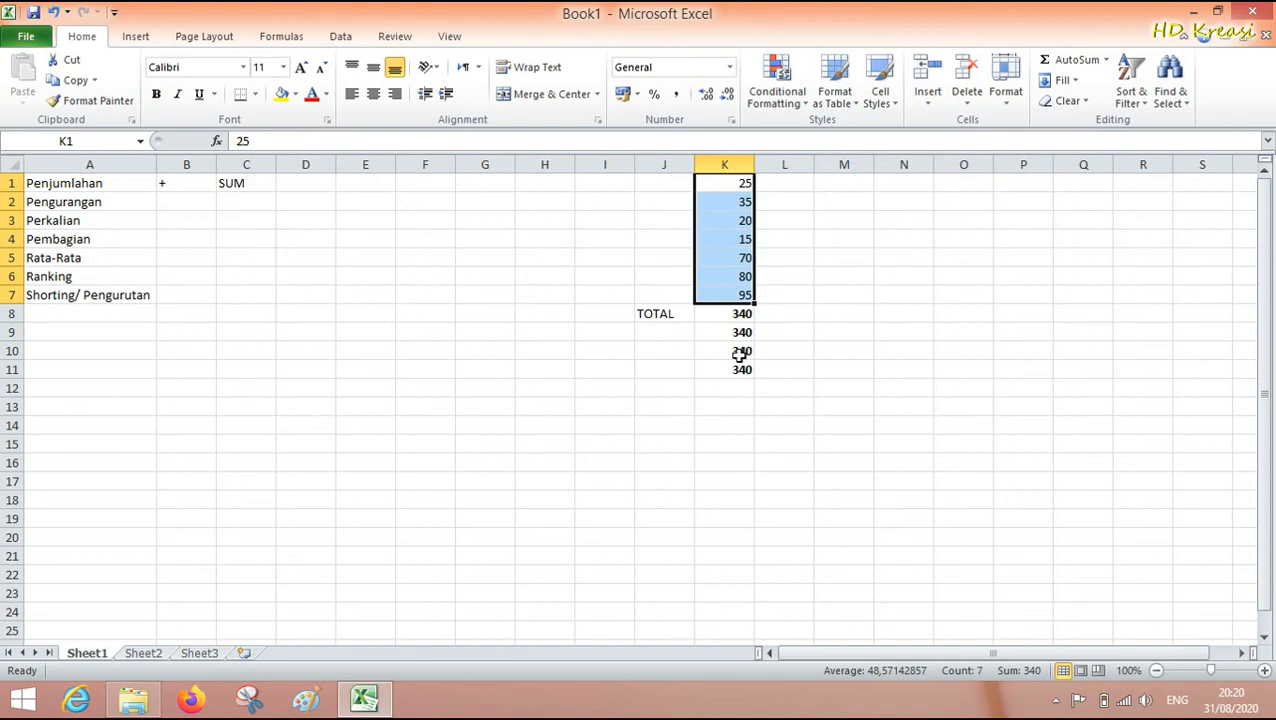
pyautogui.click(723, 370)
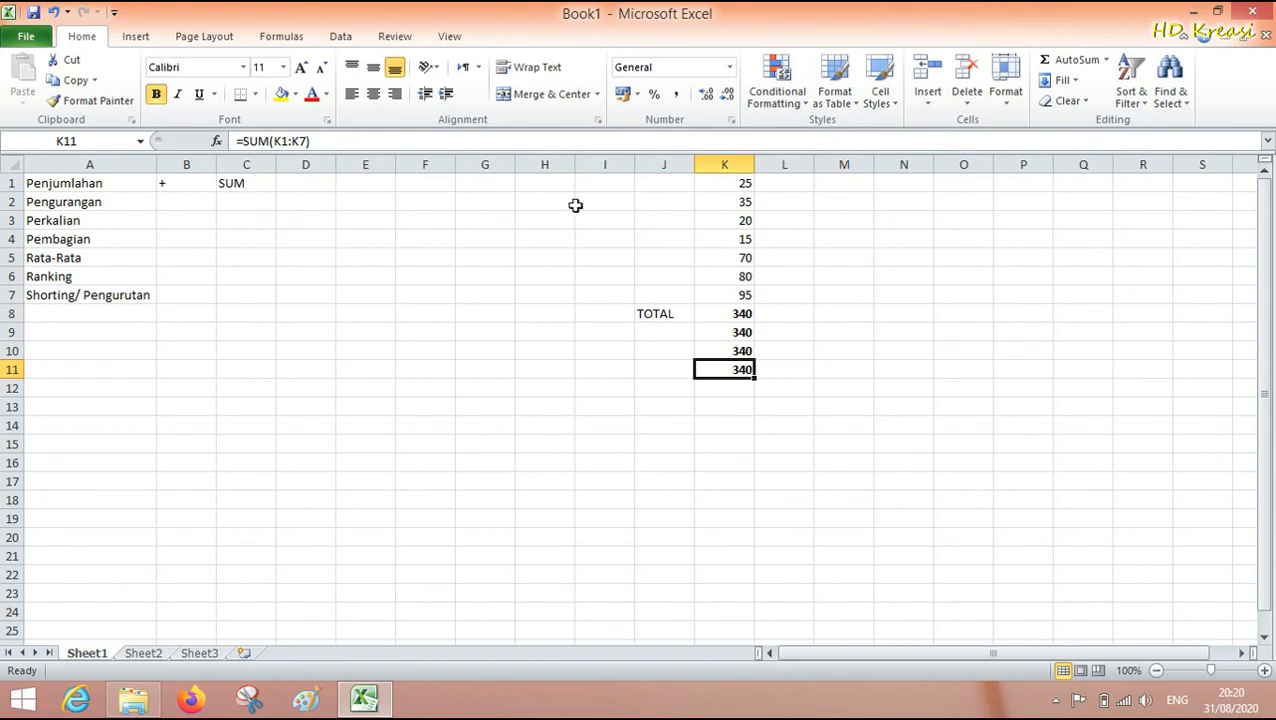
pyautogui.click(725, 314)
pyautogui.click(725, 332)
pyautogui.click(724, 350)
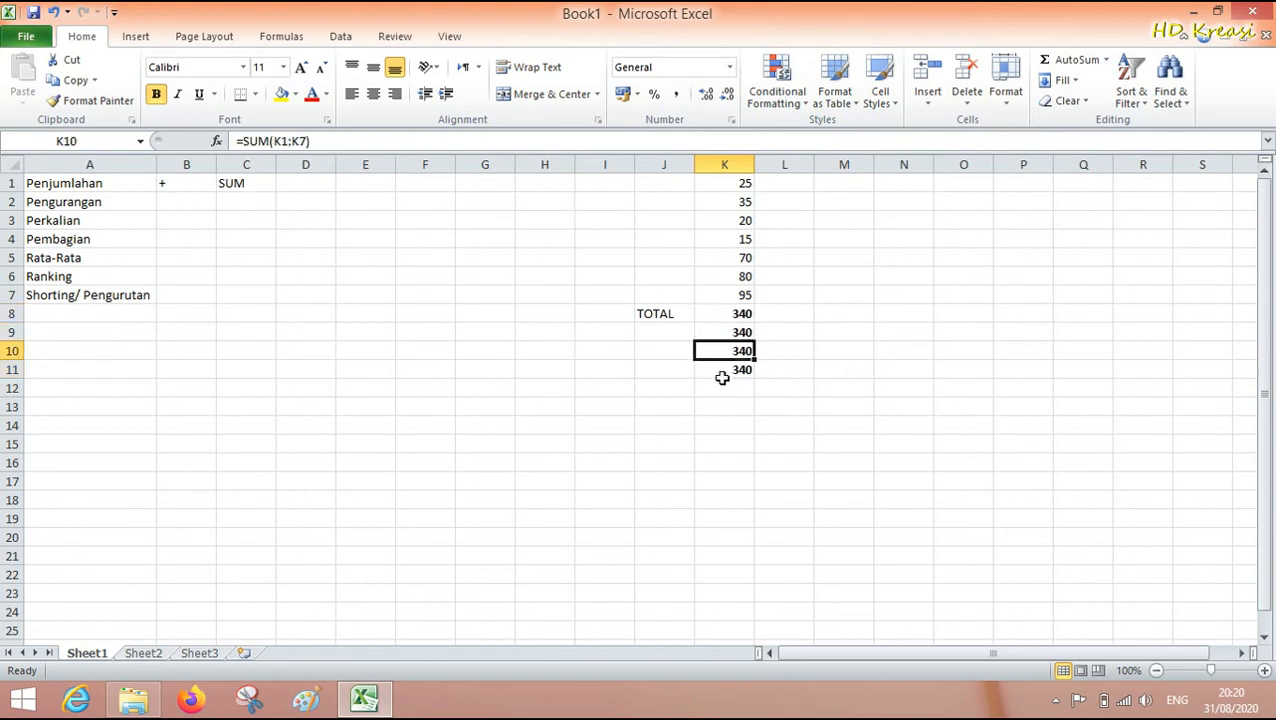
pyautogui.click(724, 387)
pyautogui.click(724, 369)
pyautogui.click(724, 350)
pyautogui.click(722, 332)
pyautogui.click(722, 314)
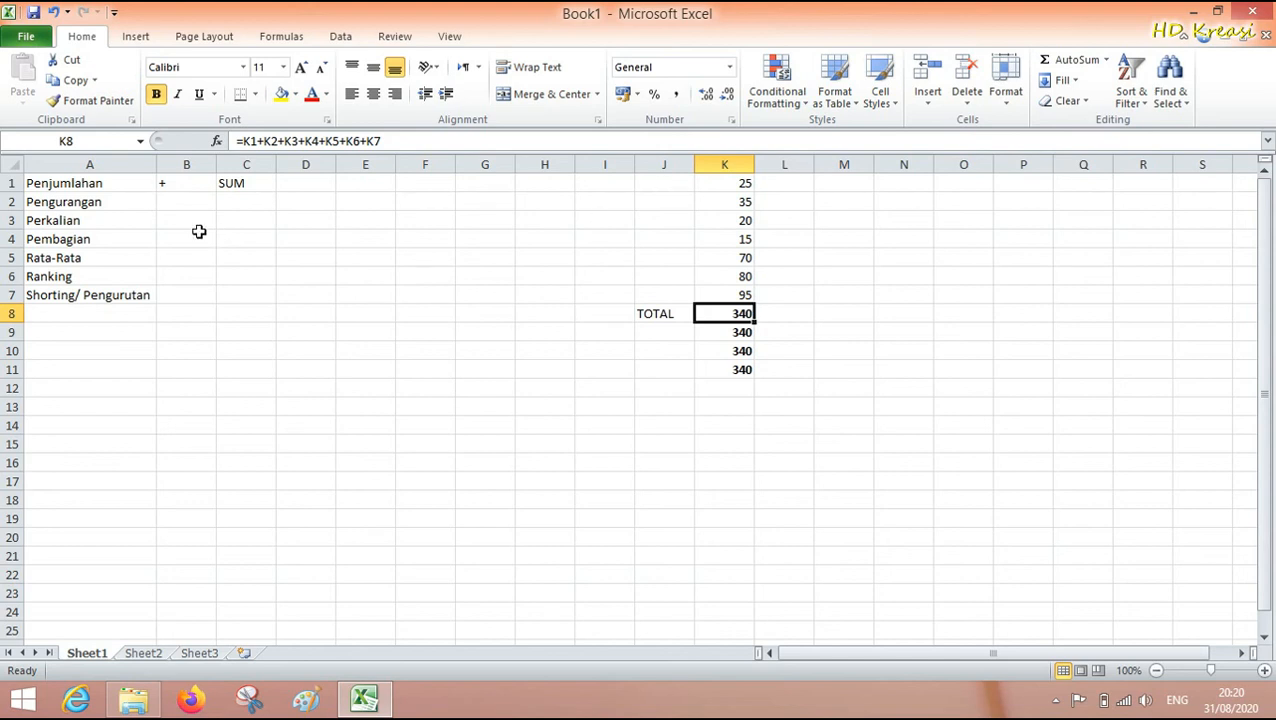
pyautogui.click(725, 295)
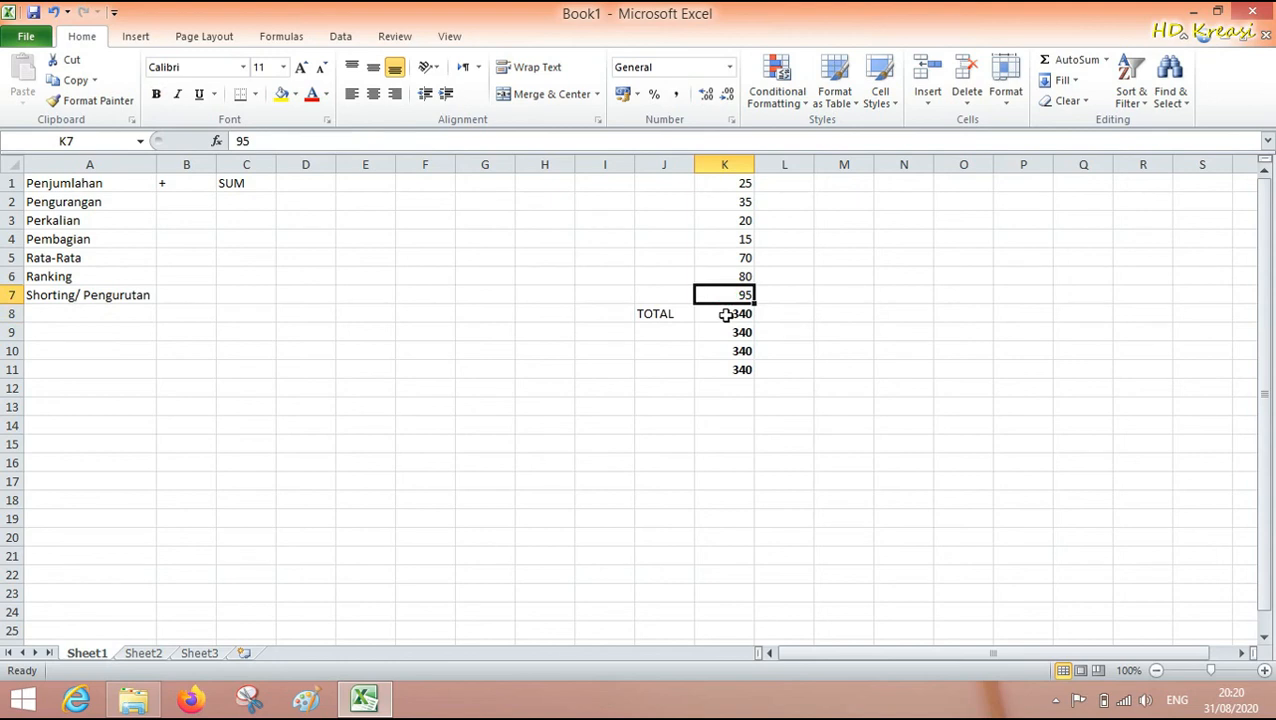
pyautogui.click(653, 316)
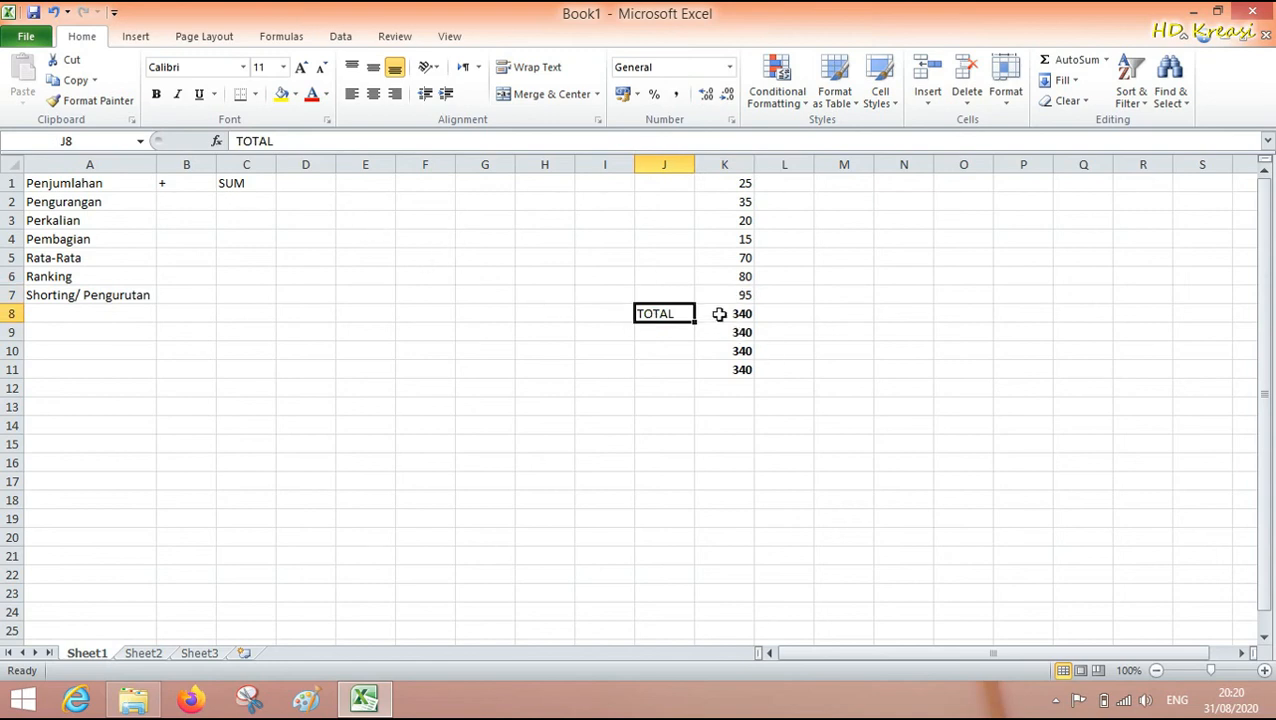
pyautogui.click(670, 333)
pyautogui.click(680, 313)
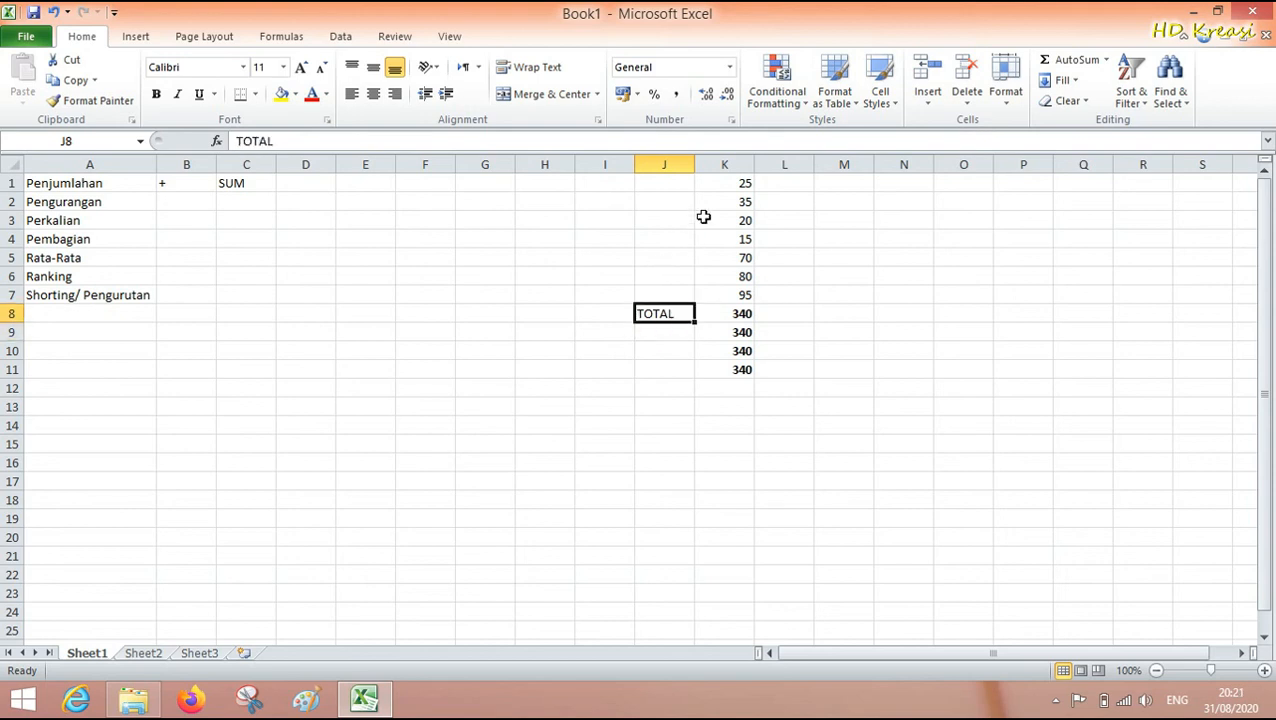